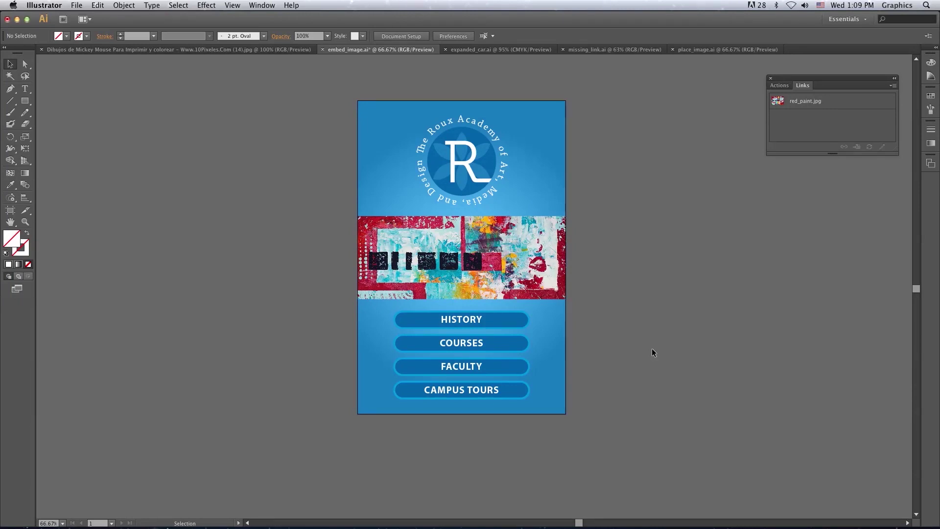
- Delete the red paint image from the Roux Academy layout, then zoom into the Mickey image's pixels
{"action": "left_click", "coordinate": [806, 101]}
{"action": "key", "text": "Delete"}
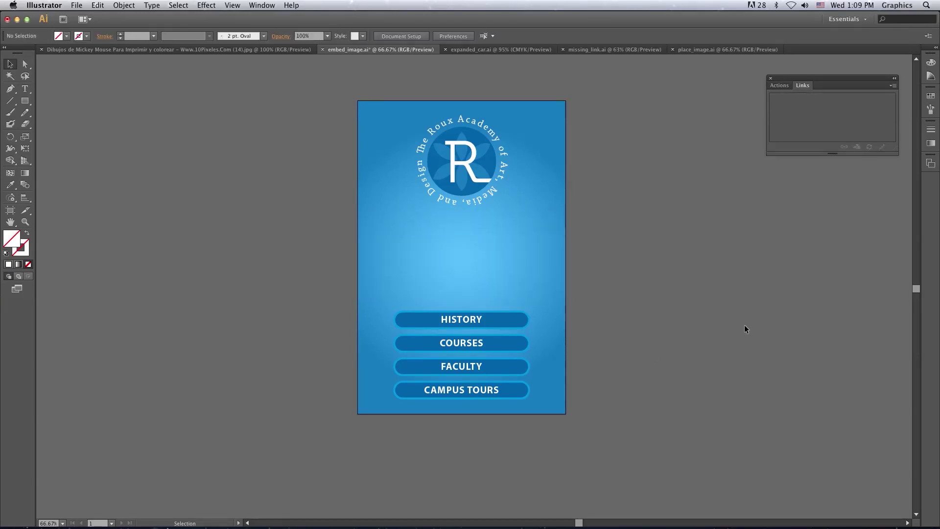
{"action": "left_click", "coordinate": [242, 51]}
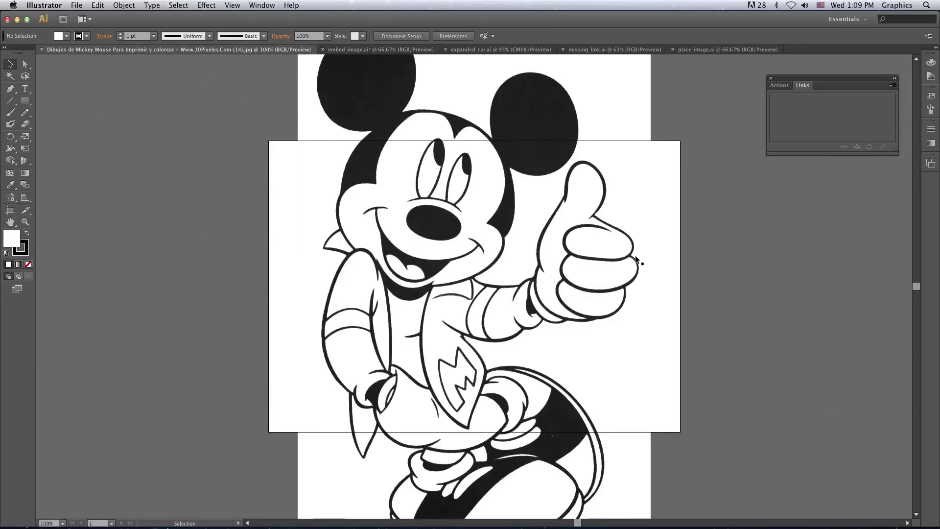
{"action": "left_click", "coordinate": [518, 226]}
{"action": "key", "text": "ctrl+minus"}
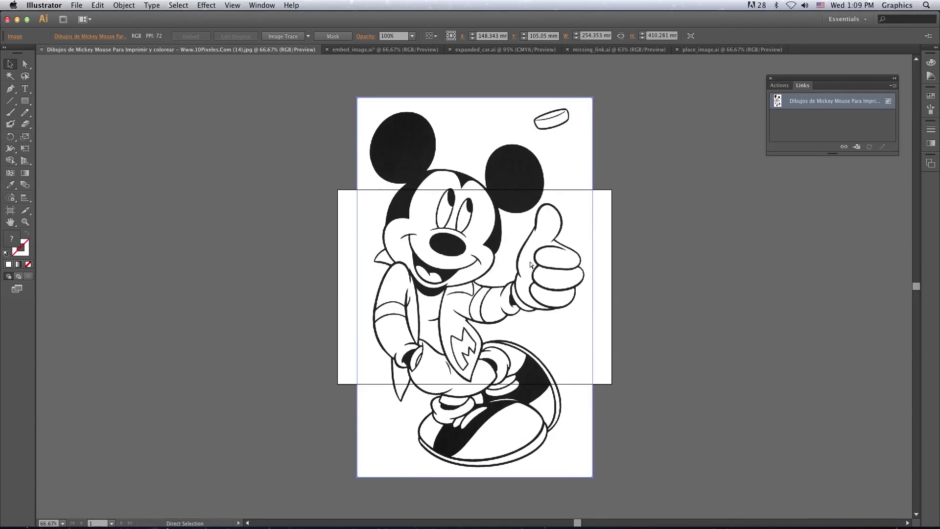
{"action": "key", "text": "ctrl+plus"}
{"action": "key", "text": "ctrl+plus"}
{"action": "key", "text": "ctrl+plus"}
{"action": "key", "text": "ctrl+plus"}
{"action": "key", "text": "ctrl+plus"}
{"action": "key", "text": "ctrl+plus"}
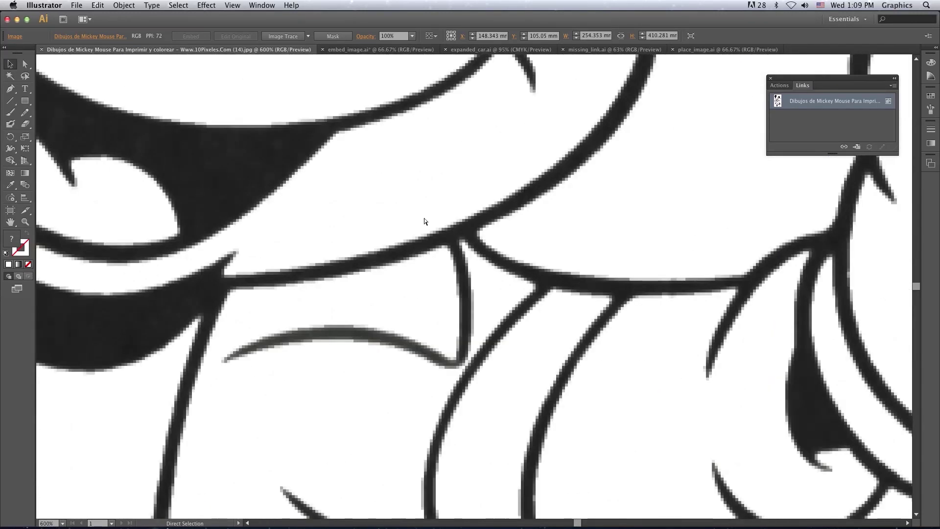
{"action": "key", "text": "ctrl+plus"}
{"action": "key", "text": "ctrl+plus"}
{"action": "key", "text": "ctrl+plus"}
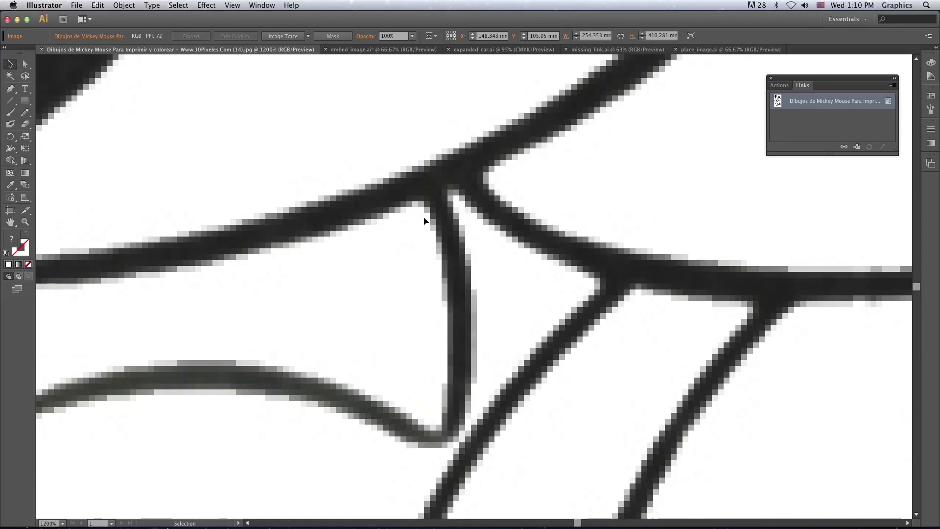
- Place girl_trace.jpg into the Roux Academy document
{"action": "key", "text": "super+0"}
{"action": "key", "text": "ctrl+Tab"}
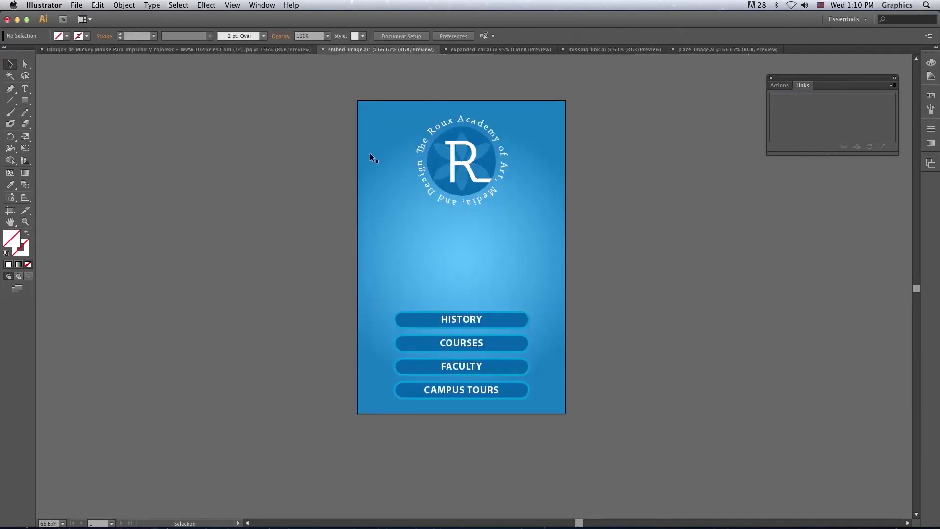
{"action": "left_click", "coordinate": [75, 5]}
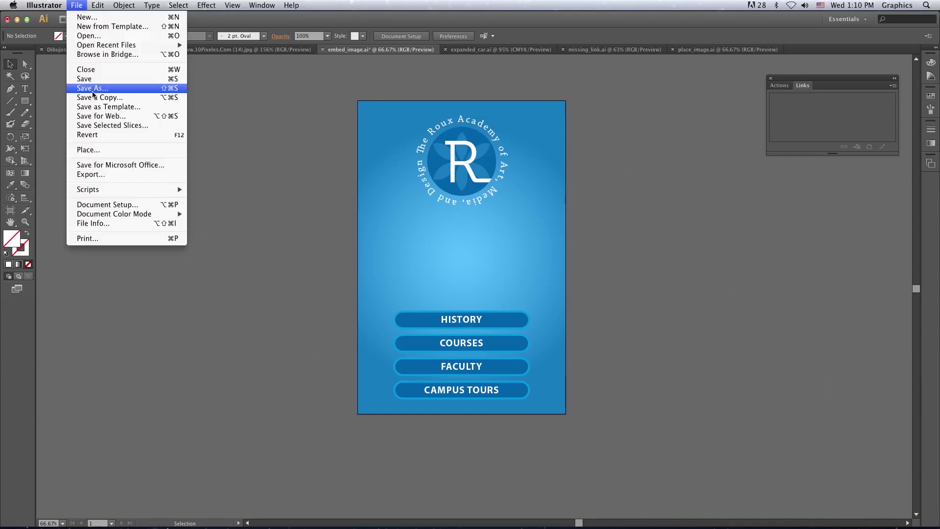
{"action": "left_click", "coordinate": [104, 150]}
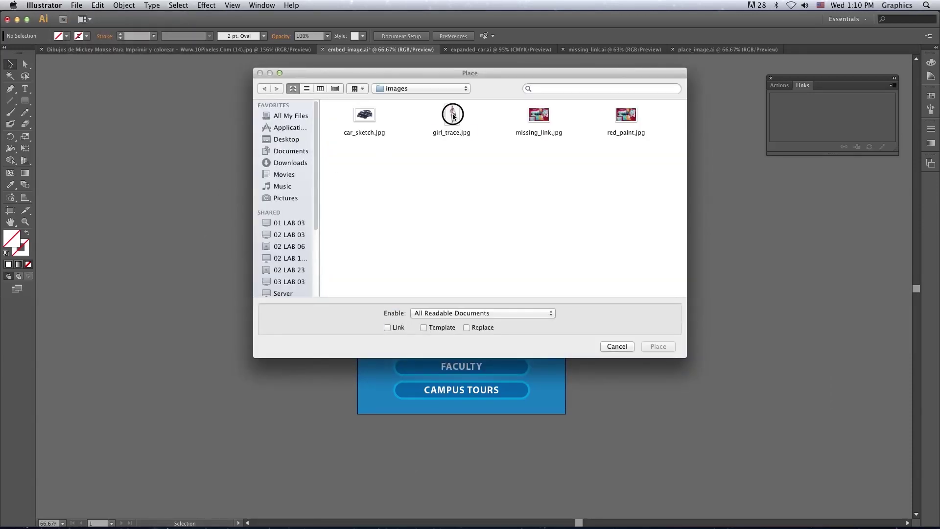
{"action": "left_click", "coordinate": [452, 116]}
{"action": "left_click", "coordinate": [659, 346]}
- Size the girl photo to about the artboard's height and set it left of the blue artboard
{"action": "left_click_drag", "start_coordinate": [327, 507], "coordinate": [401, 387]}
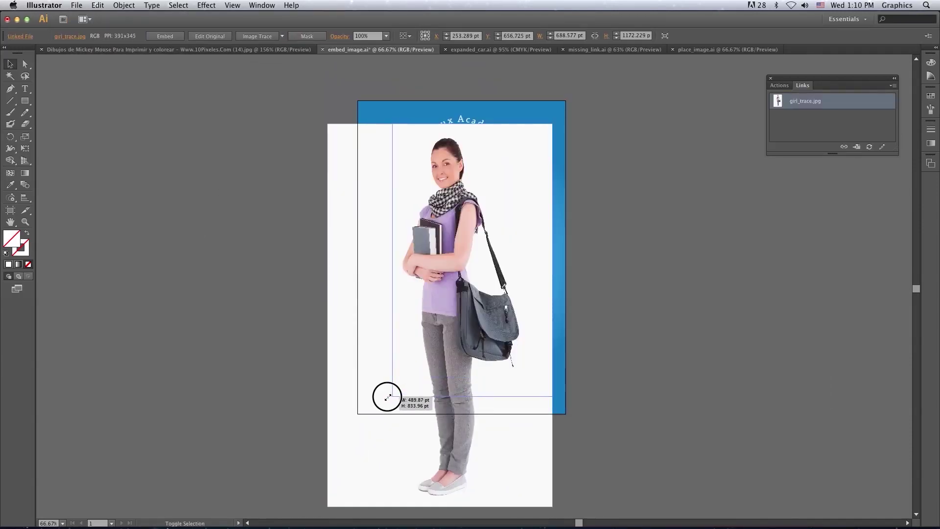
{"action": "left_click_drag", "start_coordinate": [431, 352], "coordinate": [279, 348]}
{"action": "left_click", "coordinate": [604, 334]}
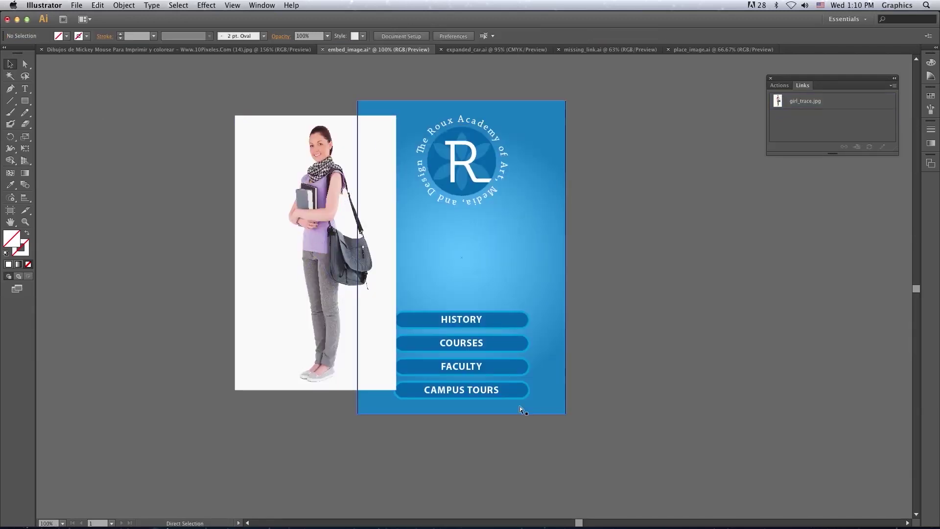
{"action": "key", "text": "super+equal"}
{"action": "key", "text": "super+equal"}
{"action": "left_click_drag", "start_coordinate": [374, 295], "coordinate": [516, 324]}
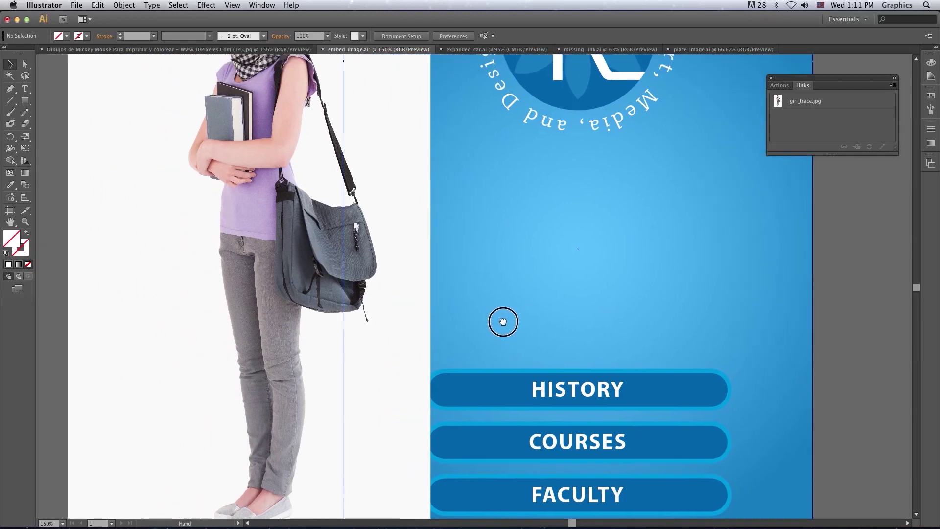
{"action": "mouse_move", "coordinate": [297, 235]}
{"action": "left_mouse_down"}
{"action": "mouse_move", "coordinate": [370, 314]}
{"action": "mouse_move", "coordinate": [392, 316]}
{"action": "left_mouse_up"}
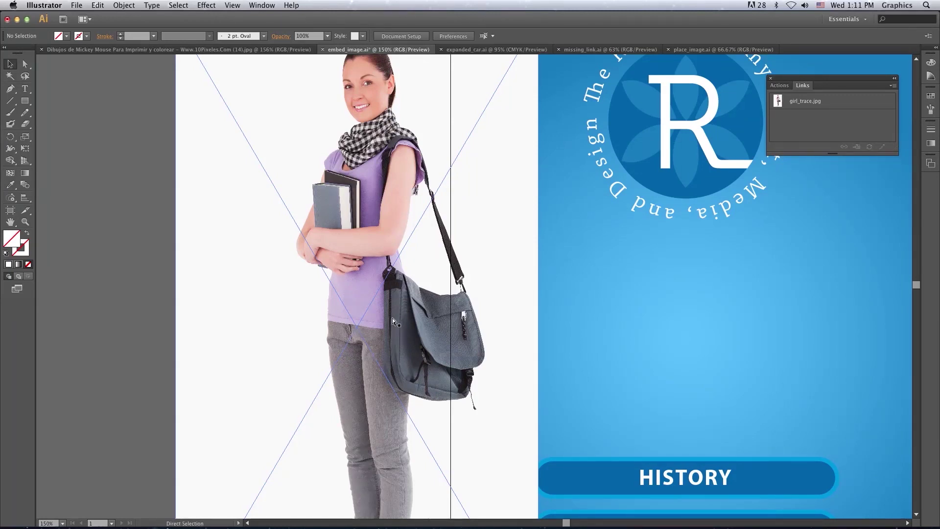
{"action": "key", "text": "super+minus"}
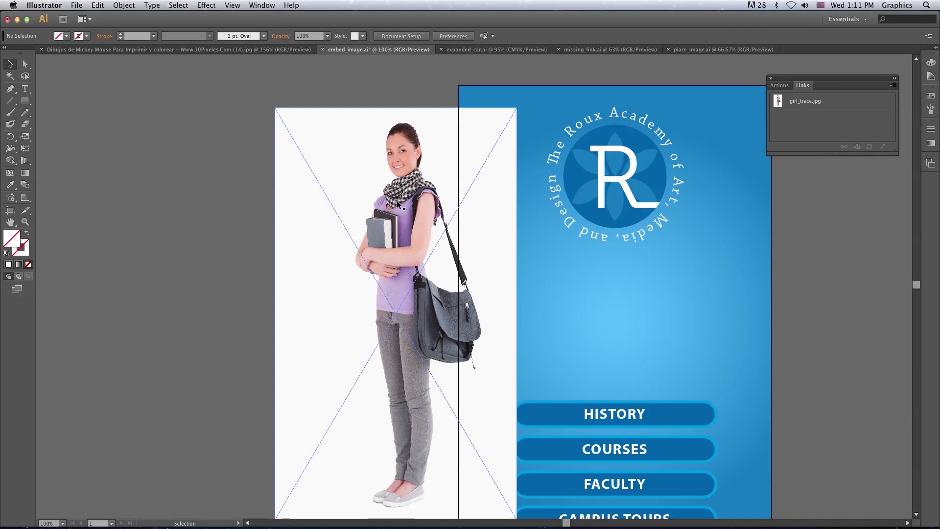
- Close the Links panel and delete the blue Roux Academy artwork from the artboard
{"action": "left_click_drag", "start_coordinate": [392, 217], "coordinate": [315, 206]}
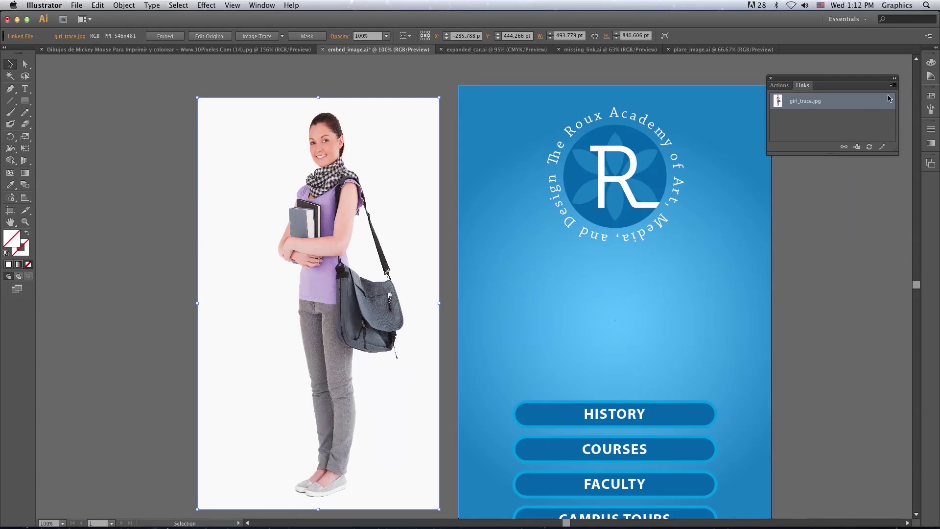
{"action": "left_click", "coordinate": [771, 79]}
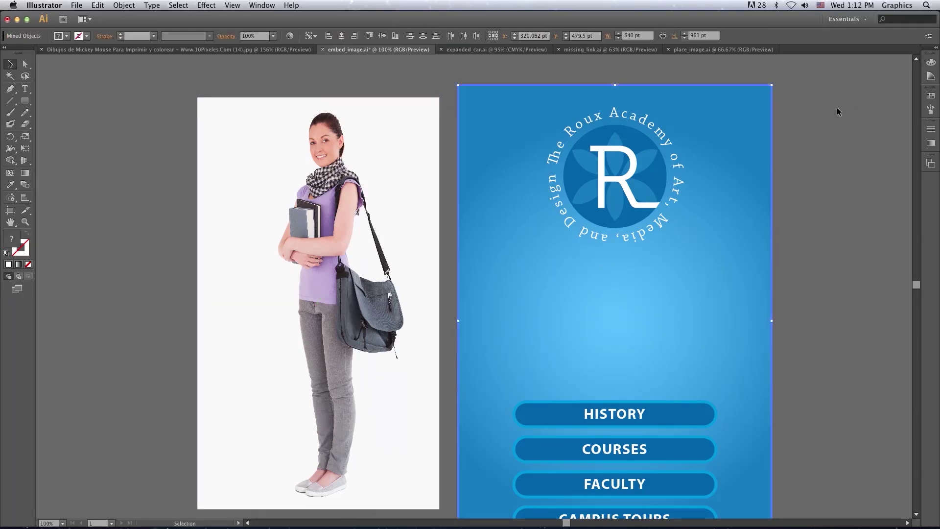
{"action": "left_click", "coordinate": [601, 373]}
{"action": "scroll", "coordinate": [601, 373], "scroll_direction": "down", "scroll_amount": 2}
{"action": "left_click", "coordinate": [503, 497]}
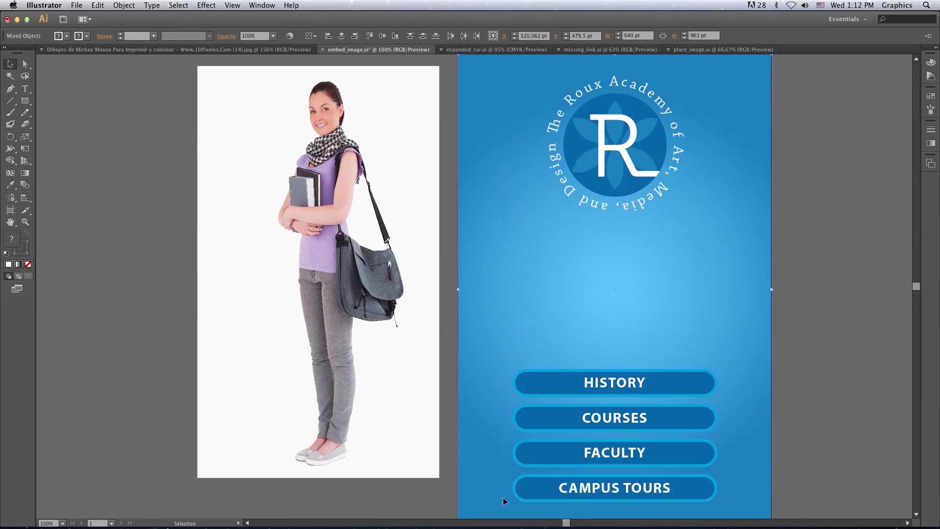
{"action": "key", "text": "Delete"}
- Move the girl photo onto the empty white artboard and select it
{"action": "left_click_drag", "start_coordinate": [396, 270], "coordinate": [697, 295]}
{"action": "left_click", "coordinate": [778, 299]}
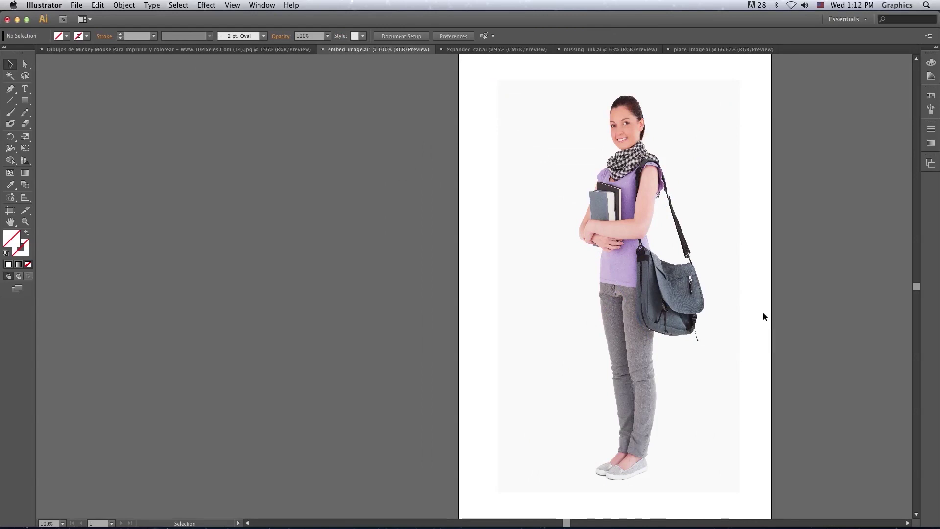
{"action": "left_click_drag", "start_coordinate": [736, 323], "coordinate": [465, 316]}
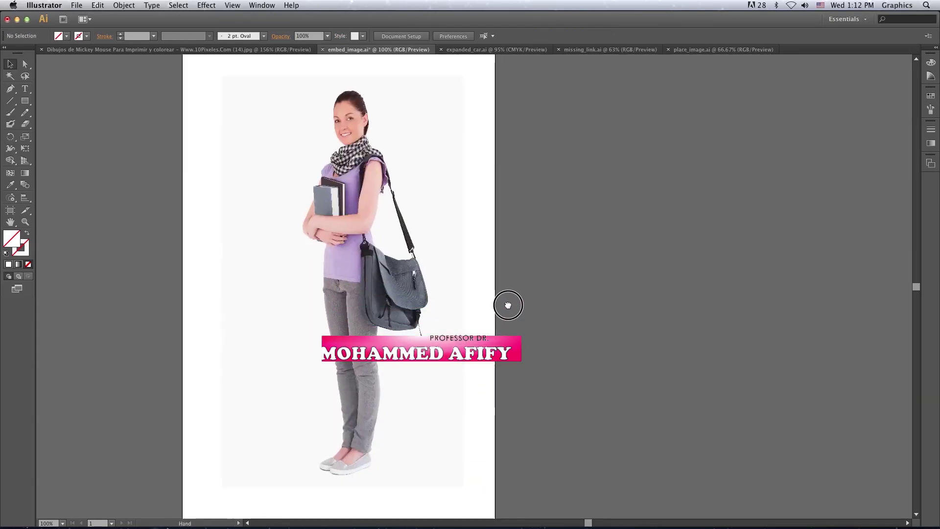
{"action": "left_click", "coordinate": [415, 284]}
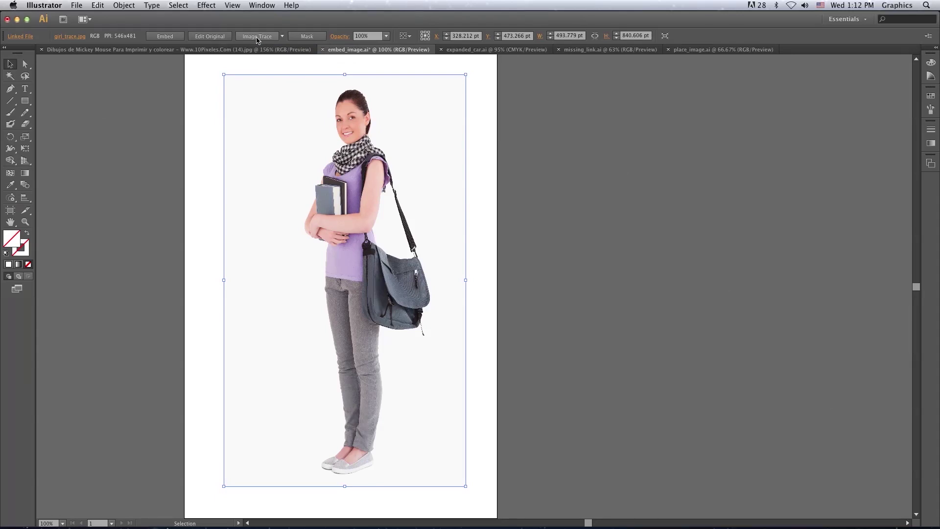
{"action": "left_click", "coordinate": [257, 37]}
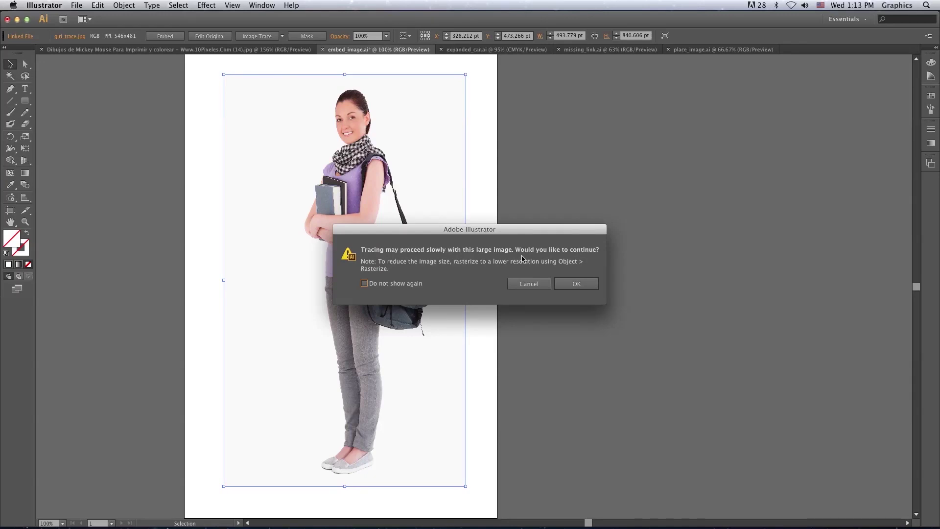
{"action": "left_click", "coordinate": [571, 284]}
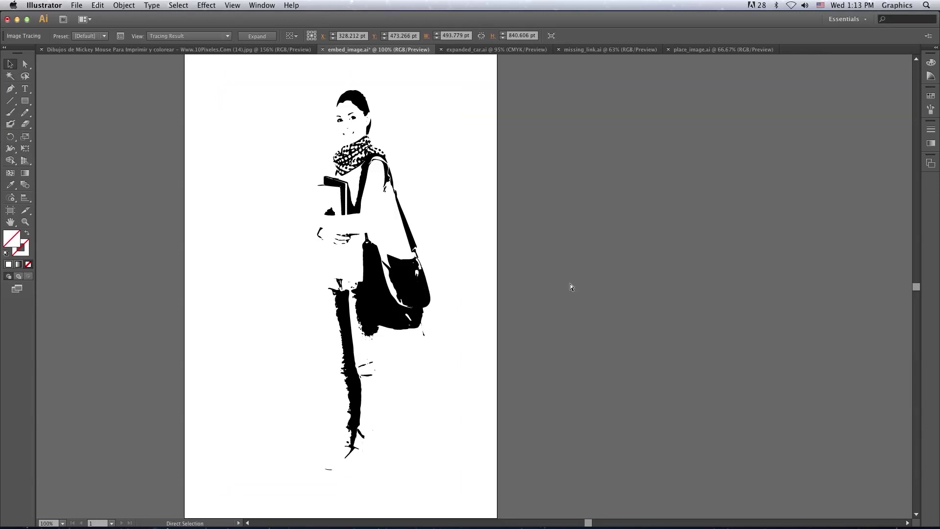
{"action": "key", "text": "super+z"}
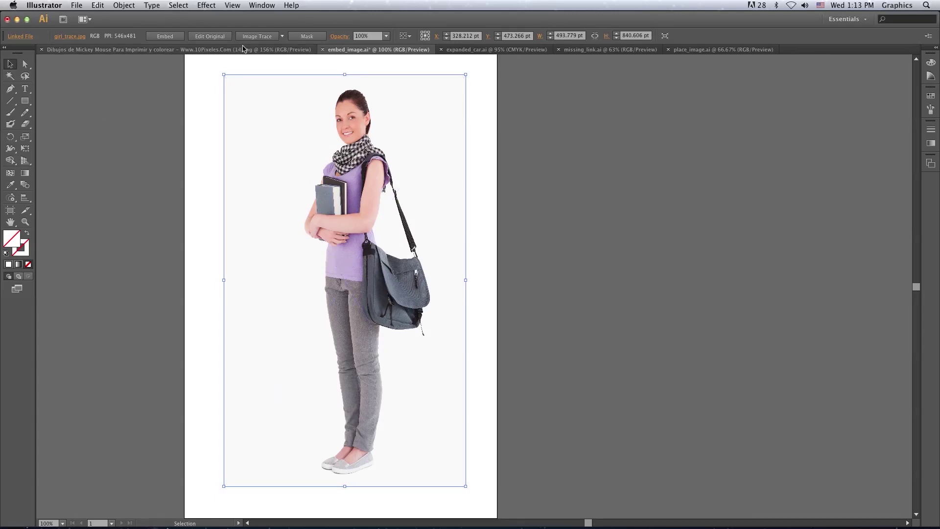
- Trace the girl photo with the High Fidelity Photo preset, accepting the large-image warning
{"action": "left_click", "coordinate": [282, 35]}
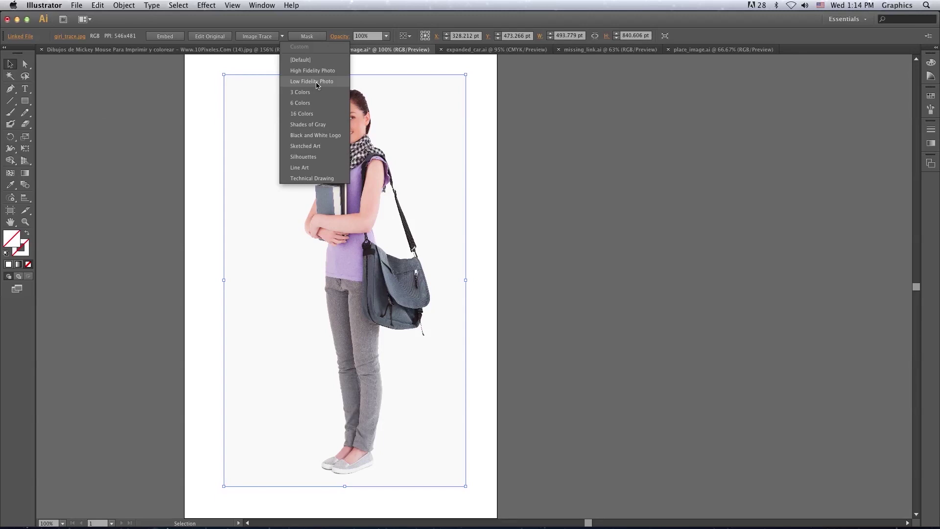
{"action": "left_click", "coordinate": [319, 71]}
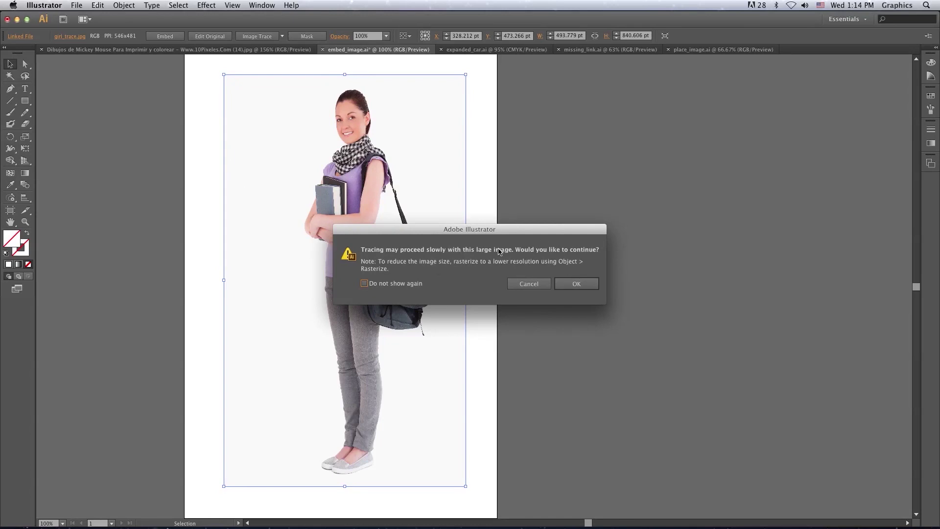
{"action": "left_click", "coordinate": [563, 284]}
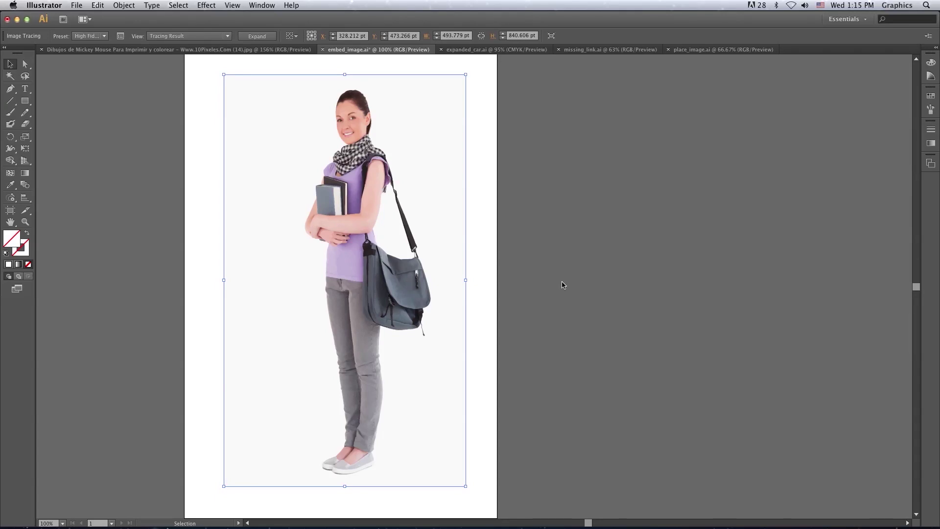
- Zoom in and pan across the trace to inspect the bag, books, scarf, face and head
{"action": "key", "text": "ctrl+plus"}
{"action": "key", "text": "ctrl+plus"}
{"action": "key", "text": "ctrl+plus"}
{"action": "key", "text": "ctrl+plus"}
{"action": "key", "text": "ctrl+plus"}
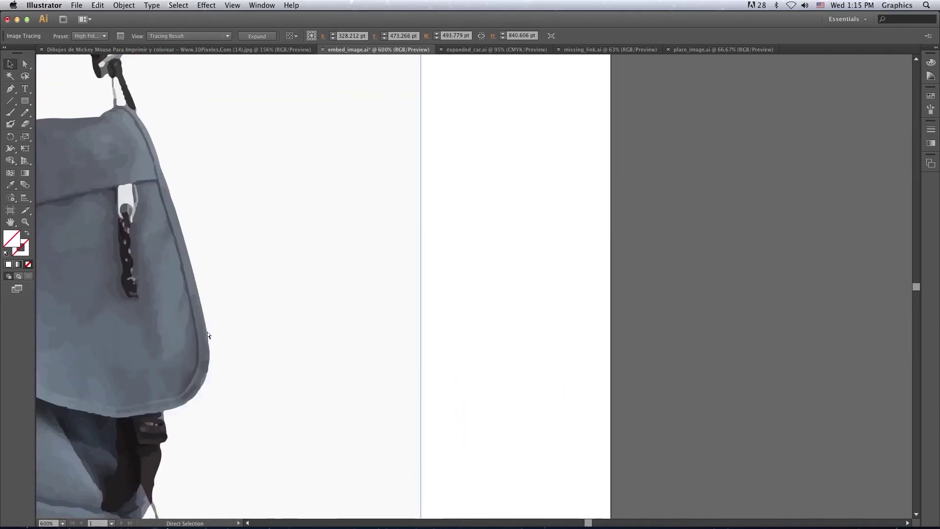
{"action": "scroll", "coordinate": [298, 313], "scroll_direction": "left", "scroll_amount": 10}
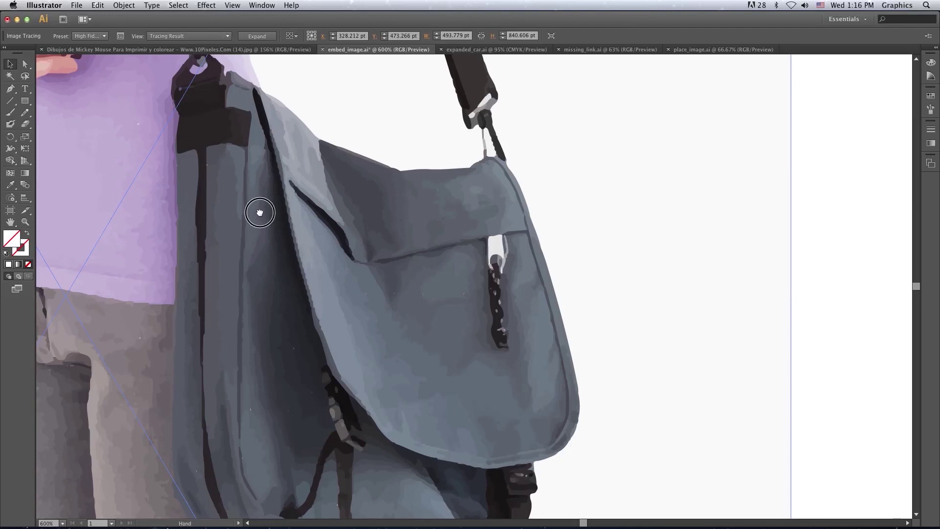
{"action": "left_click_drag", "start_coordinate": [258, 212], "coordinate": [442, 449]}
{"action": "left_click_drag", "start_coordinate": [296, 193], "coordinate": [348, 375]}
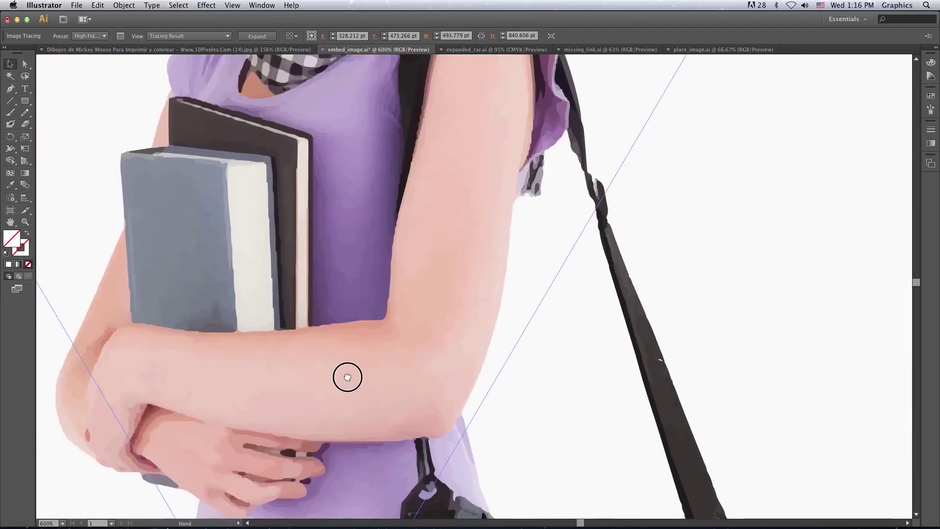
{"action": "left_click_drag", "start_coordinate": [306, 286], "coordinate": [330, 392]}
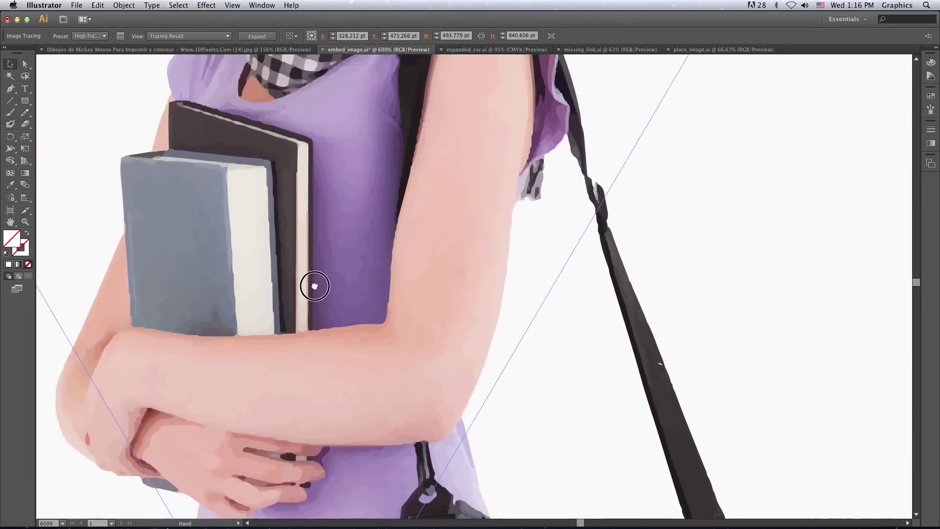
{"action": "left_click_drag", "start_coordinate": [366, 248], "coordinate": [325, 361]}
{"action": "left_click_drag", "start_coordinate": [362, 221], "coordinate": [369, 352]}
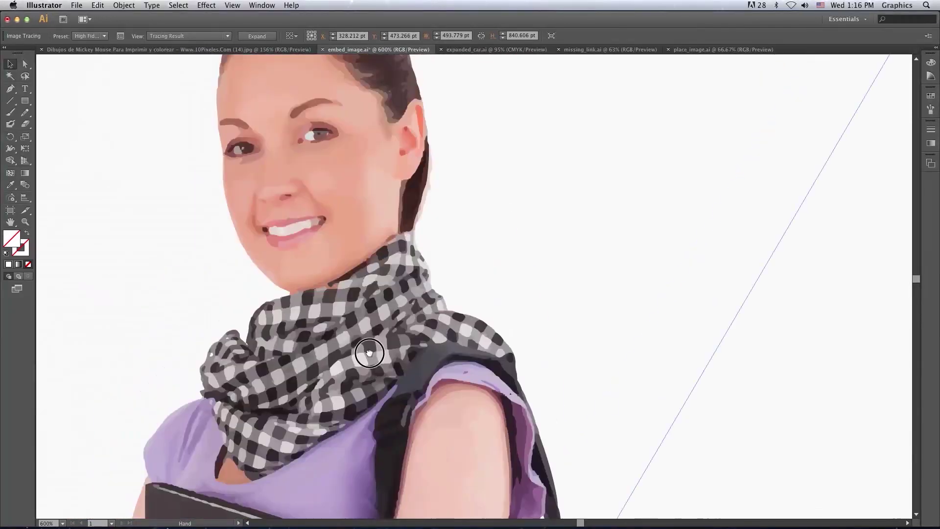
{"action": "left_click_drag", "start_coordinate": [347, 224], "coordinate": [354, 314]}
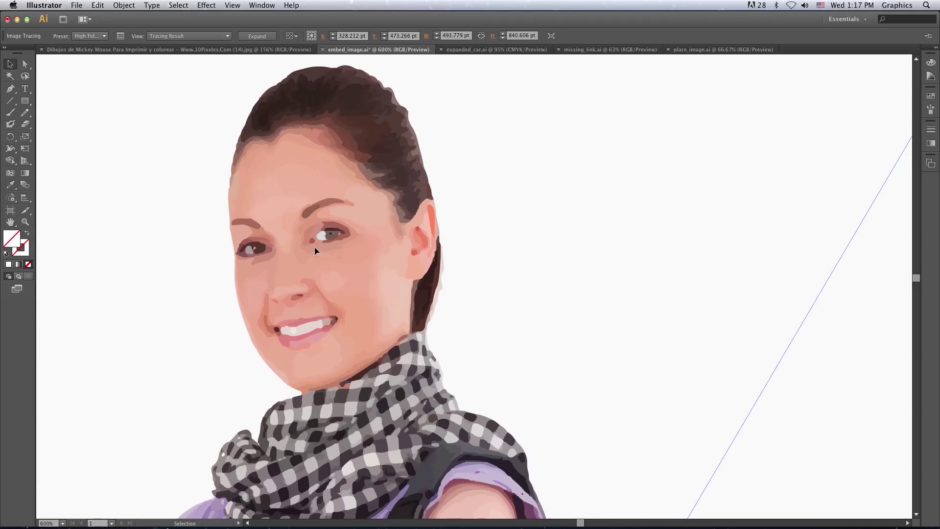
- Undo the High Fidelity Photo trace to restore the original photo
{"action": "key", "text": "a"}
{"action": "key", "text": "super+z"}
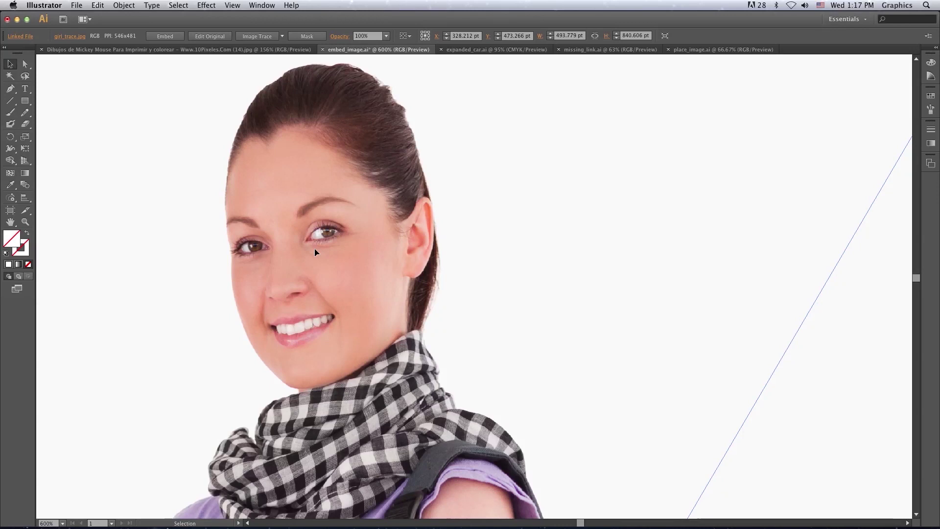
{"action": "left_click", "coordinate": [283, 37]}
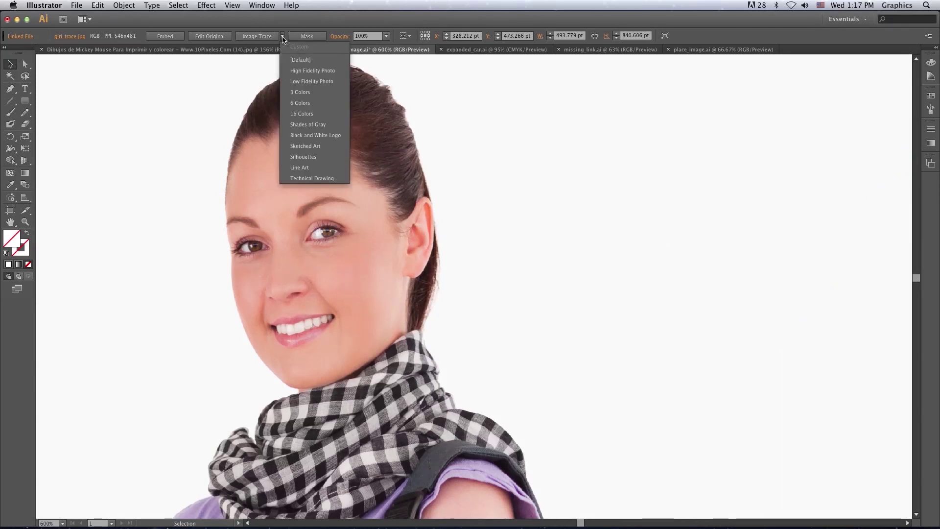
- Trace the girl photo with the Low Fidelity Photo preset and zoom out to the full figure
{"action": "left_click", "coordinate": [289, 86]}
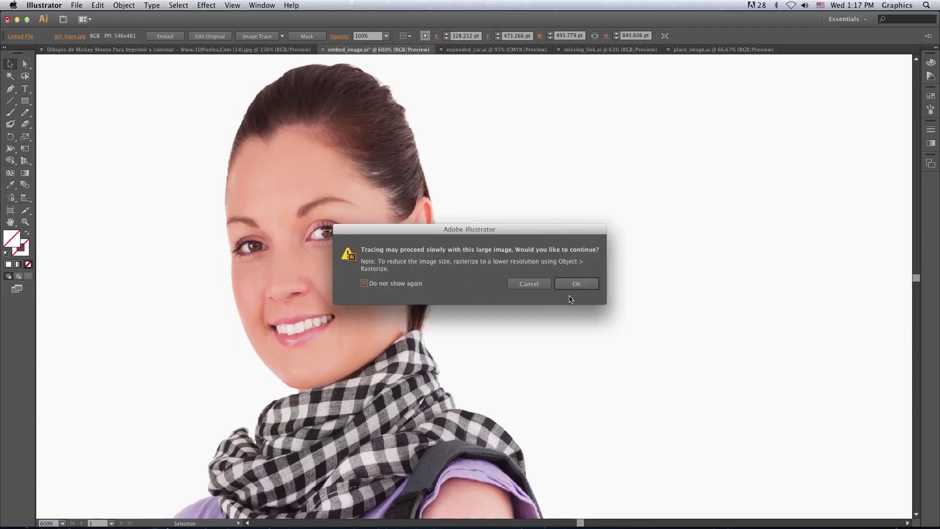
{"action": "left_click", "coordinate": [576, 283]}
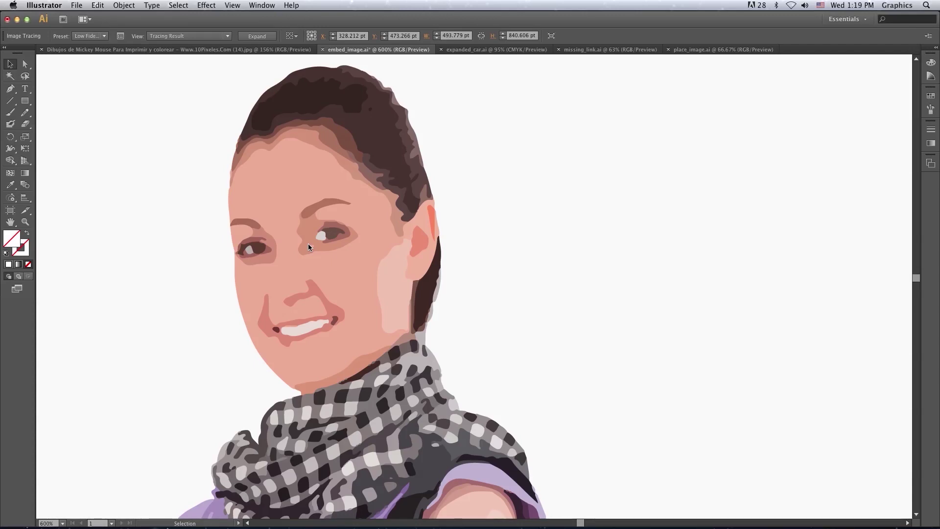
{"action": "key", "text": "a"}
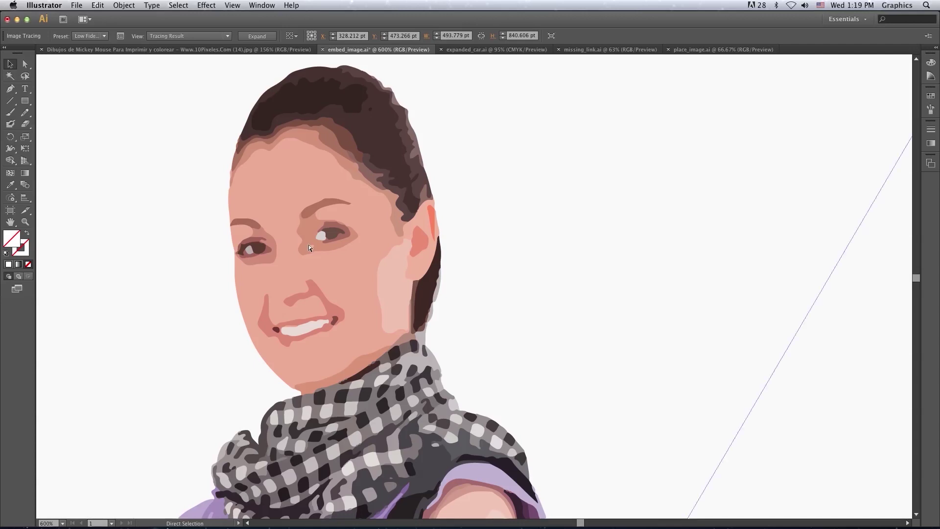
{"action": "key", "text": "super+1"}
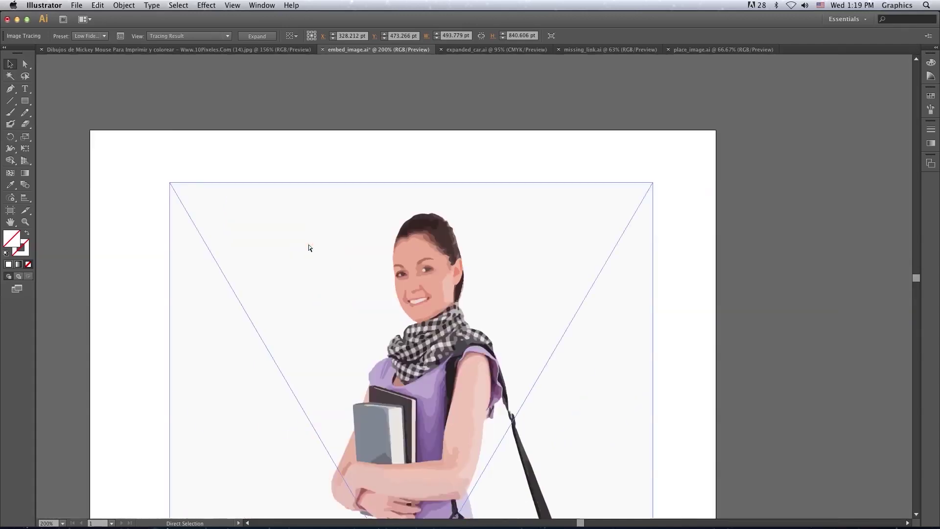
{"action": "key", "text": "super+minus"}
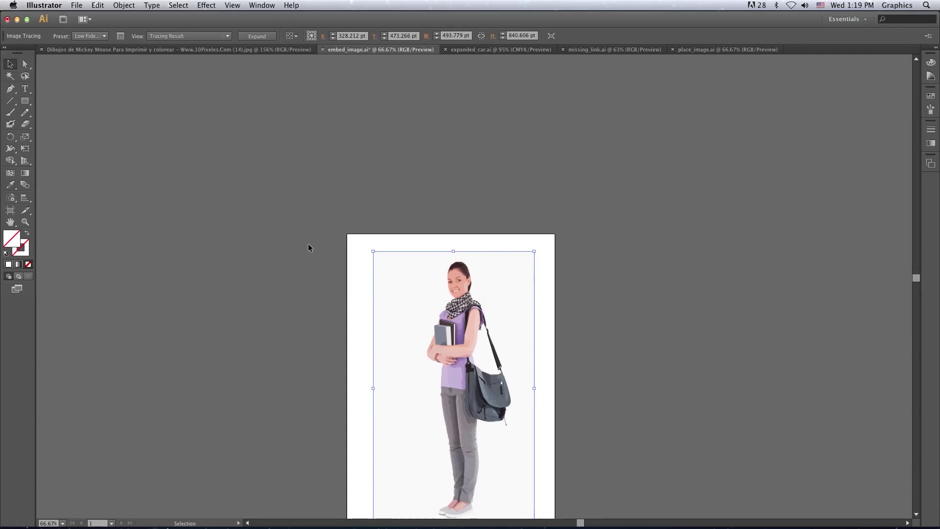
- Undo the Low Fidelity trace and retrace the girl with the 6 Colors preset
{"action": "key", "text": "ctrl+z"}
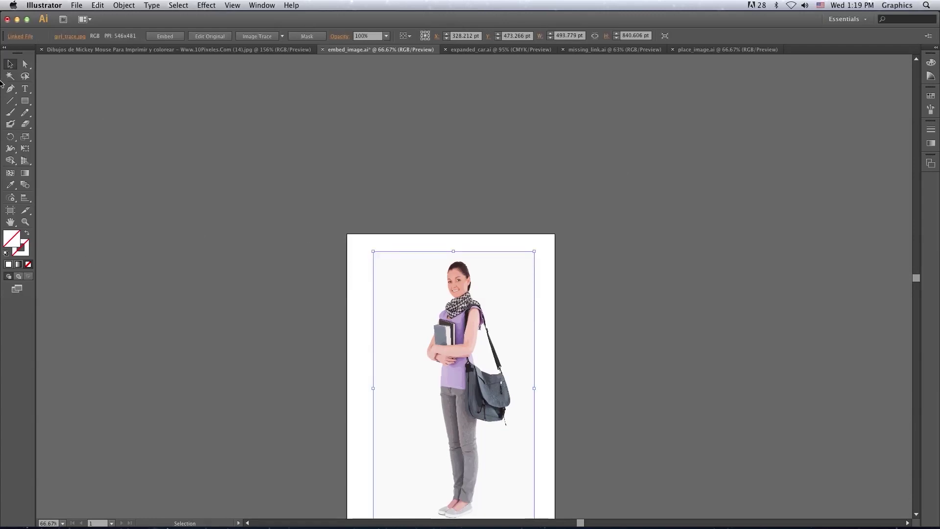
{"action": "key", "text": "ctrl+equal"}
{"action": "key", "text": "ctrl+equal"}
{"action": "key", "text": "ctrl+equal"}
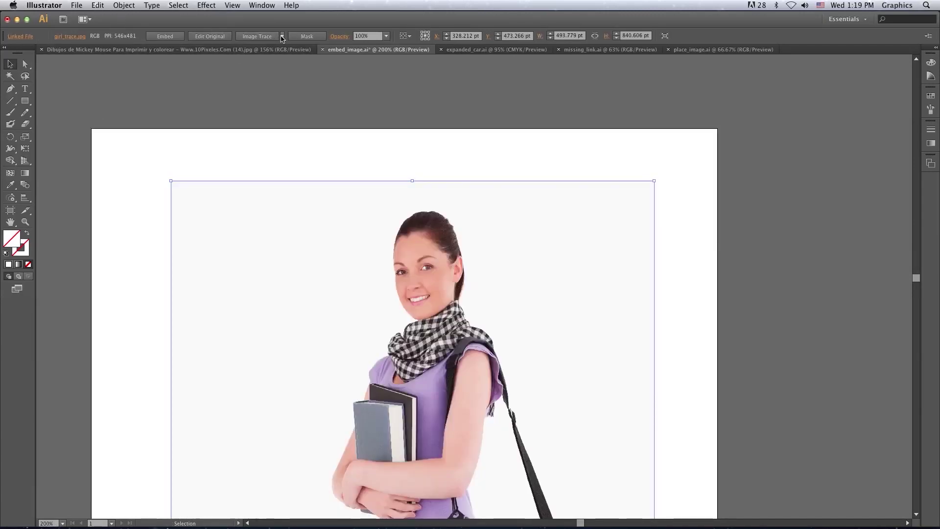
{"action": "left_click", "coordinate": [282, 36]}
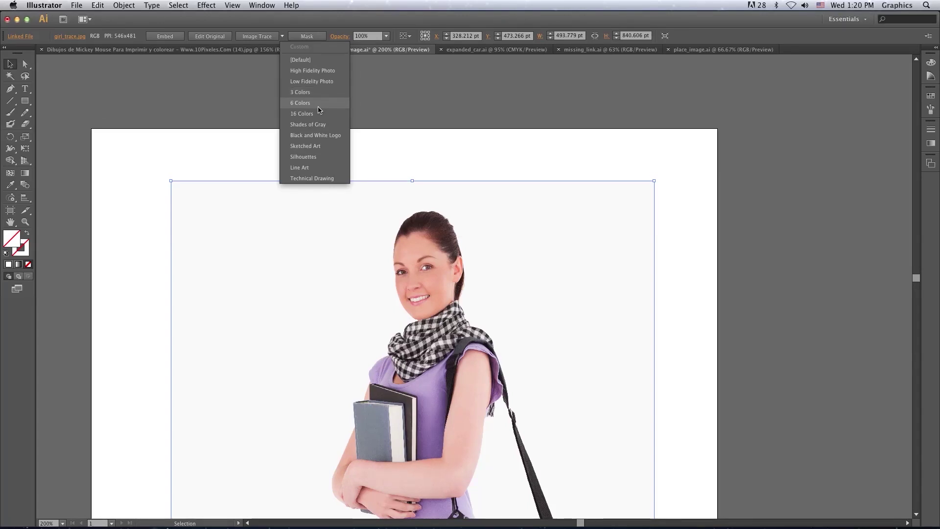
{"action": "left_click", "coordinate": [319, 110]}
{"action": "left_click", "coordinate": [565, 288]}
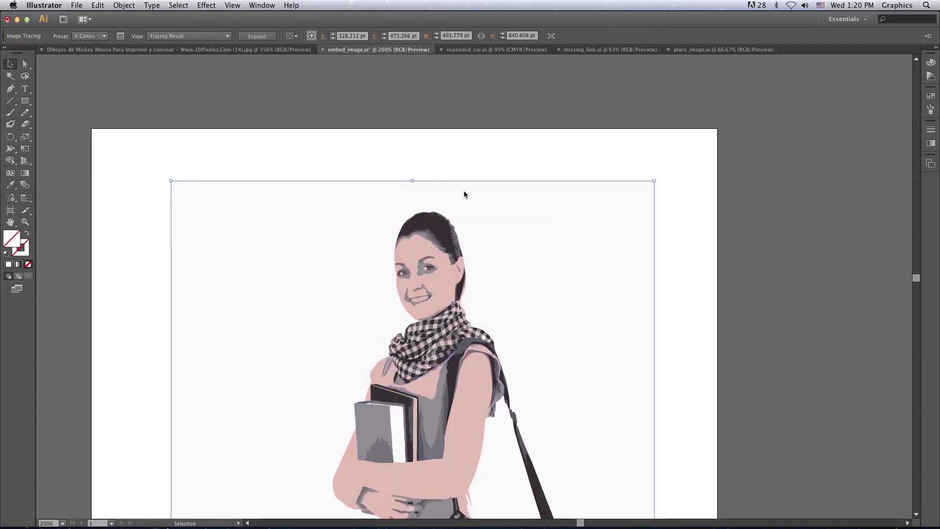
- Pan to inspect the 6 Colors trace's lower body and bag, then undo it
{"action": "scroll", "coordinate": [418, 216], "scroll_direction": "down", "scroll_amount": 5}
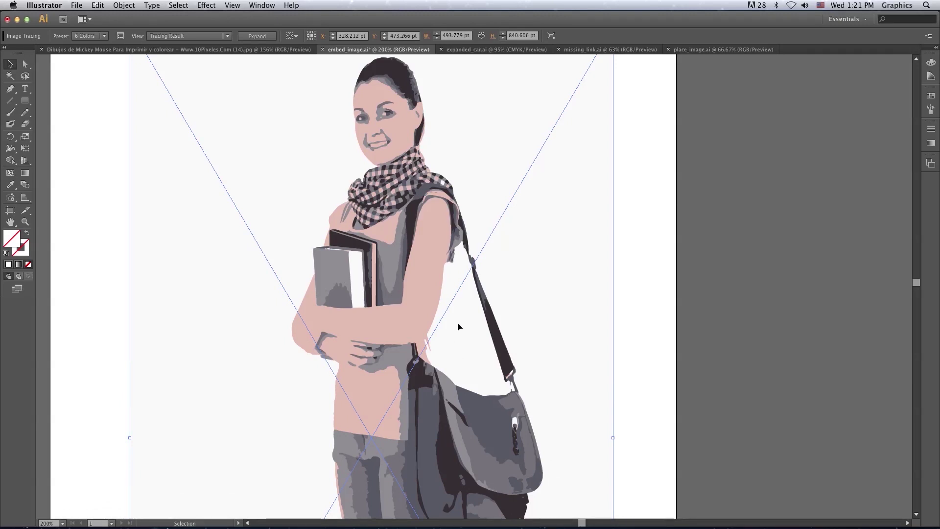
{"action": "key", "text": "space"}
{"action": "left_click_drag", "start_coordinate": [395, 398], "coordinate": [384, 278]}
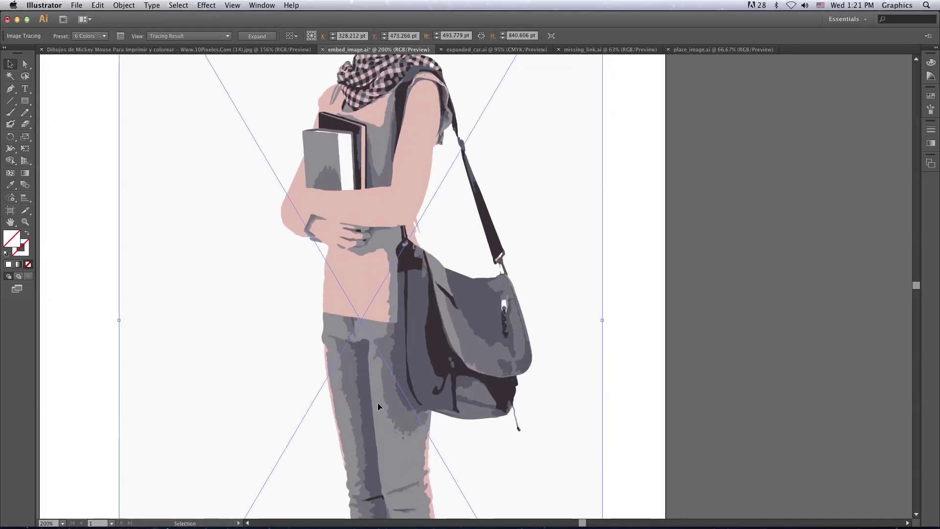
{"action": "key", "text": "ctrl+z"}
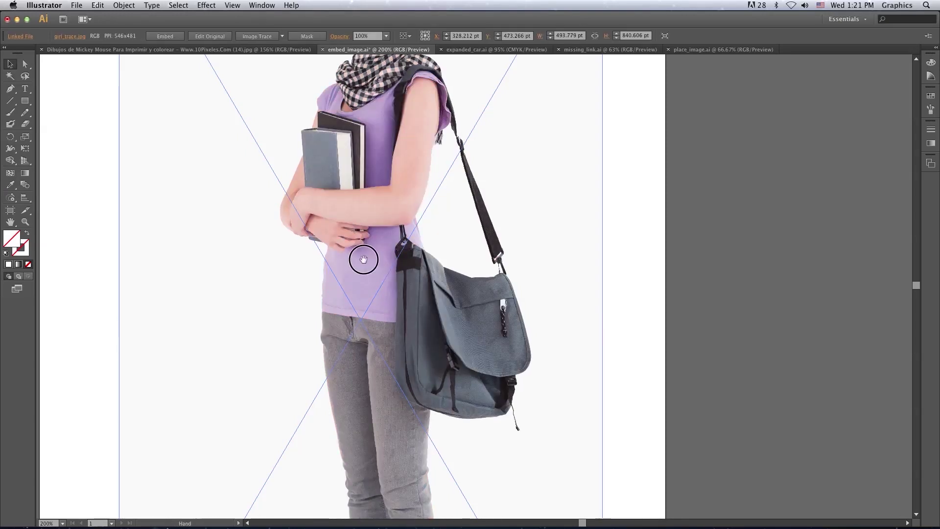
{"action": "left_click_drag", "start_coordinate": [361, 256], "coordinate": [363, 325]}
{"action": "left_click", "coordinate": [282, 36]}
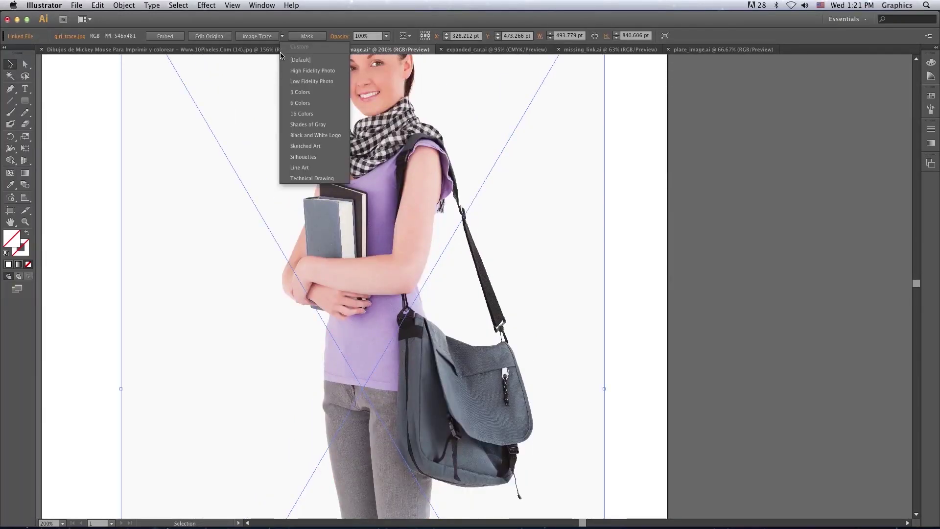
{"action": "left_click", "coordinate": [300, 92]}
{"action": "key", "text": "Return"}
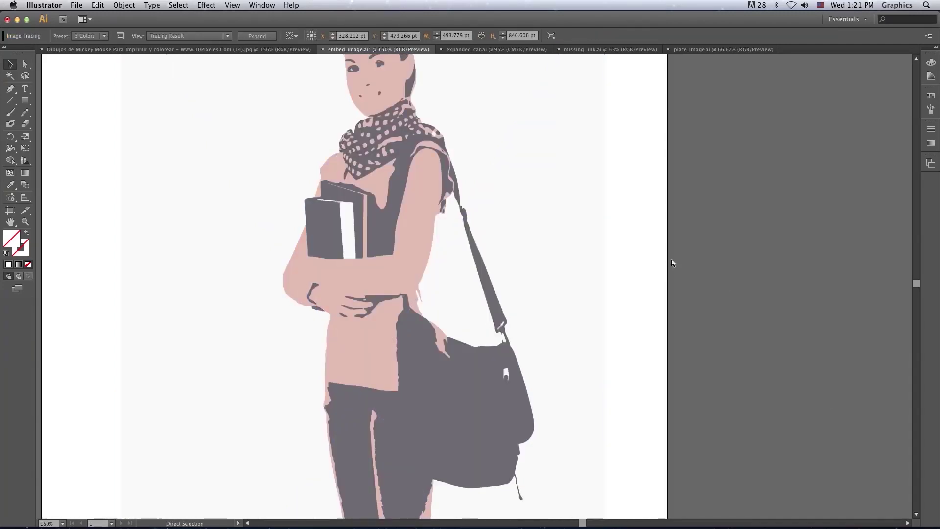
{"action": "key", "text": "super+minus"}
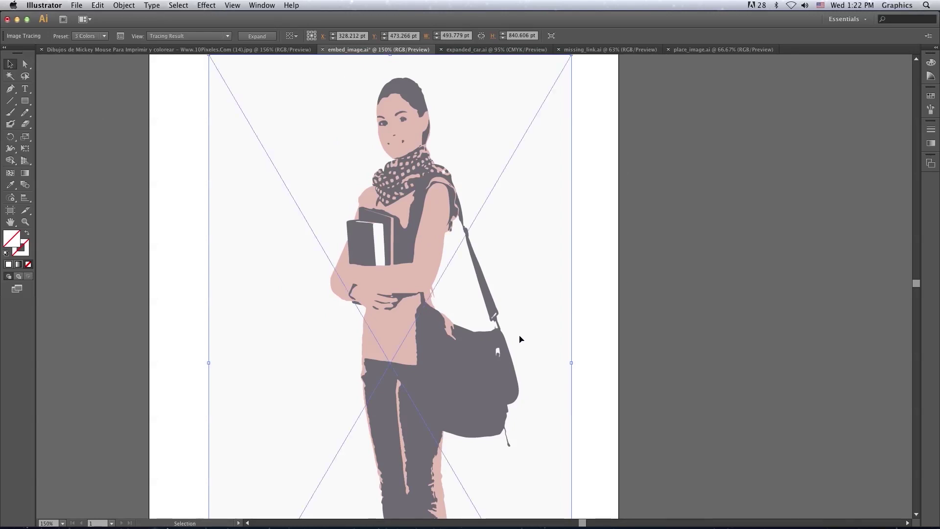
{"action": "left_click_drag", "start_coordinate": [518, 338], "coordinate": [504, 219]}
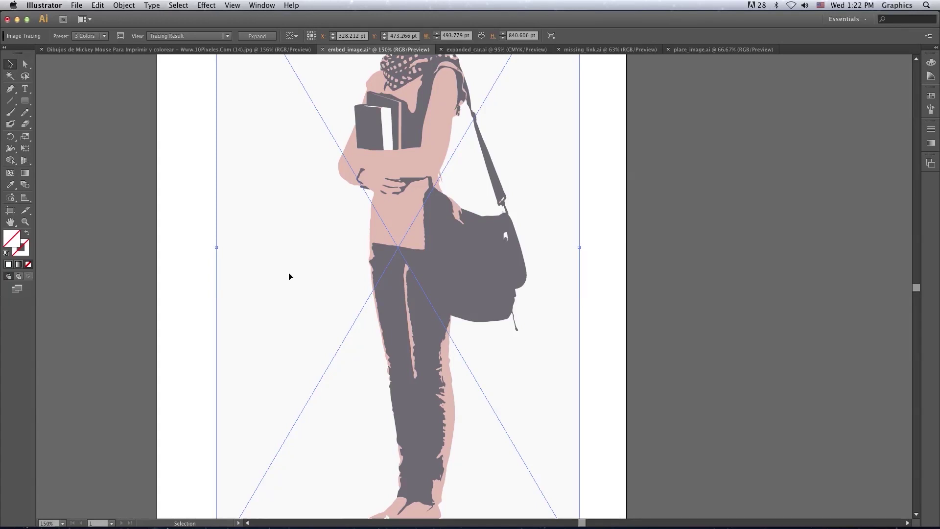
{"action": "key", "text": "a"}
{"action": "key", "text": "ctrl+z"}
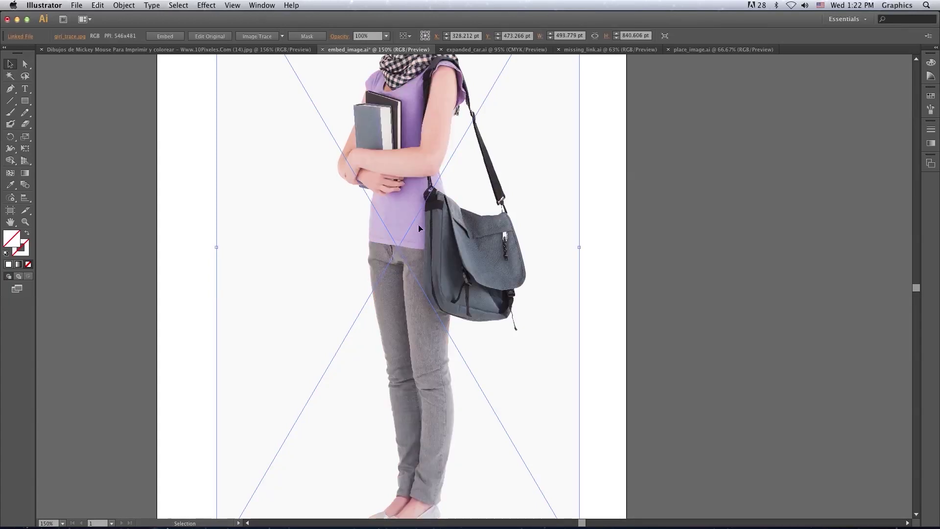
{"action": "left_click_drag", "start_coordinate": [419, 225], "coordinate": [390, 322]}
{"action": "key", "text": "v"}
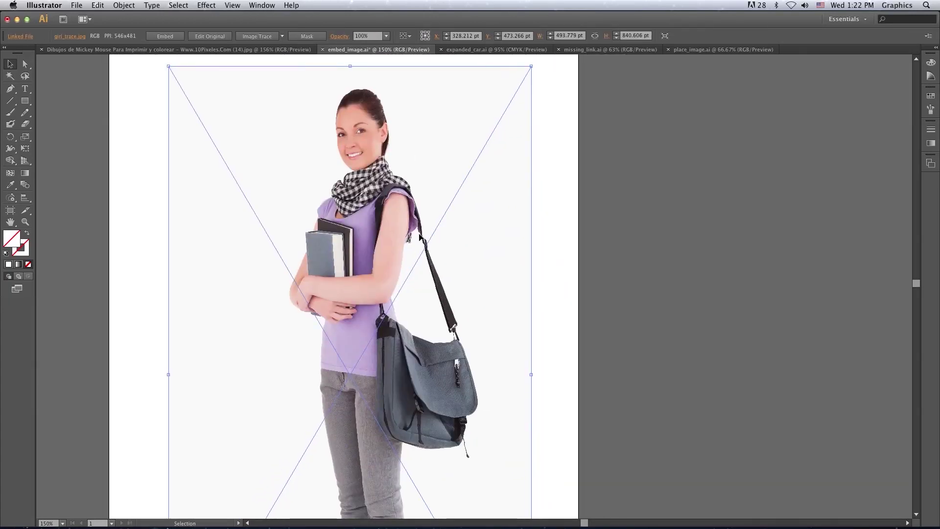
{"action": "left_click", "coordinate": [282, 36]}
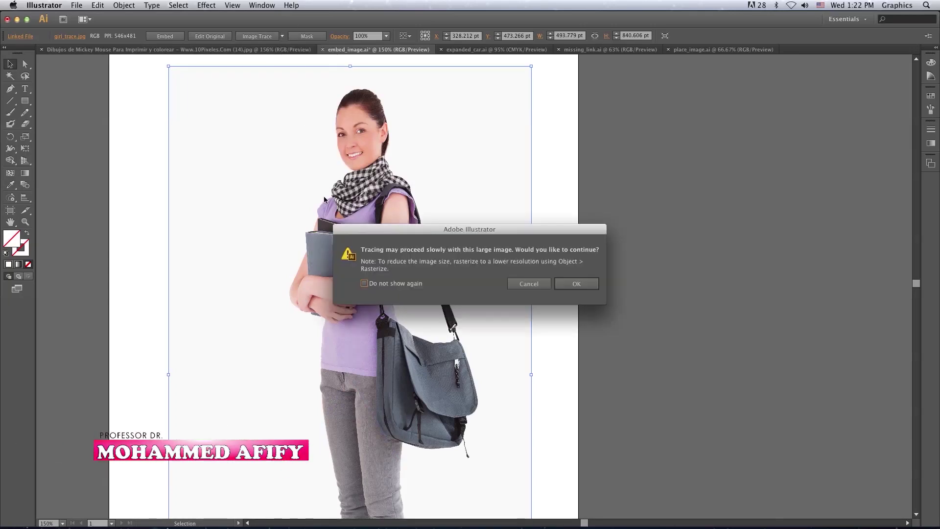
{"action": "left_click", "coordinate": [576, 284]}
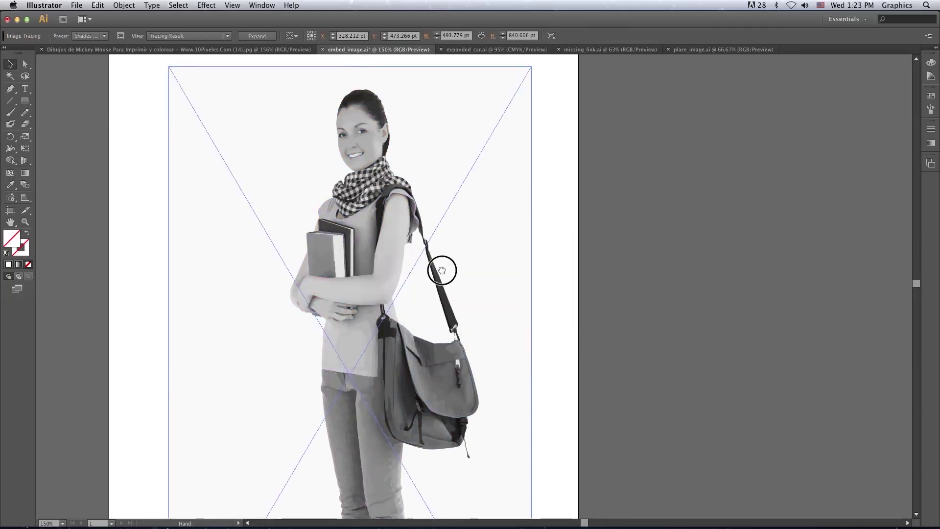
{"action": "left_click_drag", "start_coordinate": [441, 270], "coordinate": [426, 225]}
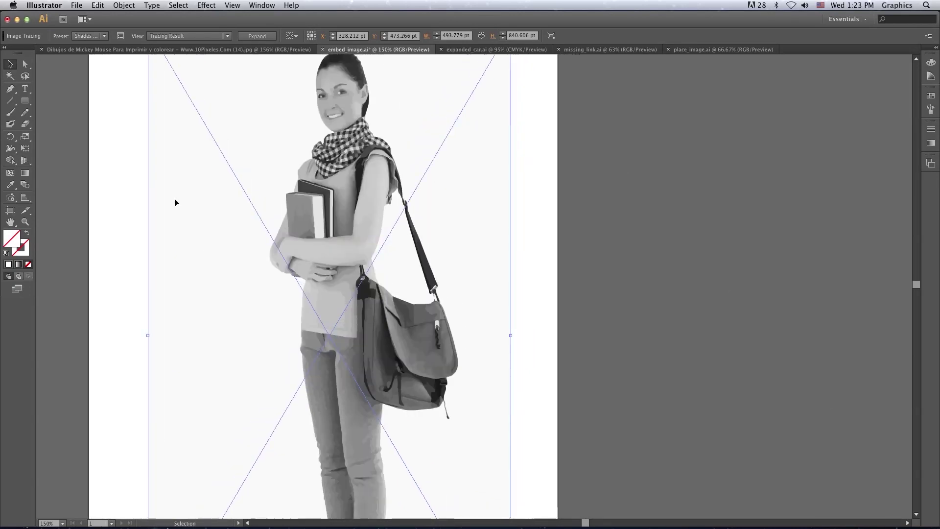
{"action": "key", "text": "ctrl+z"}
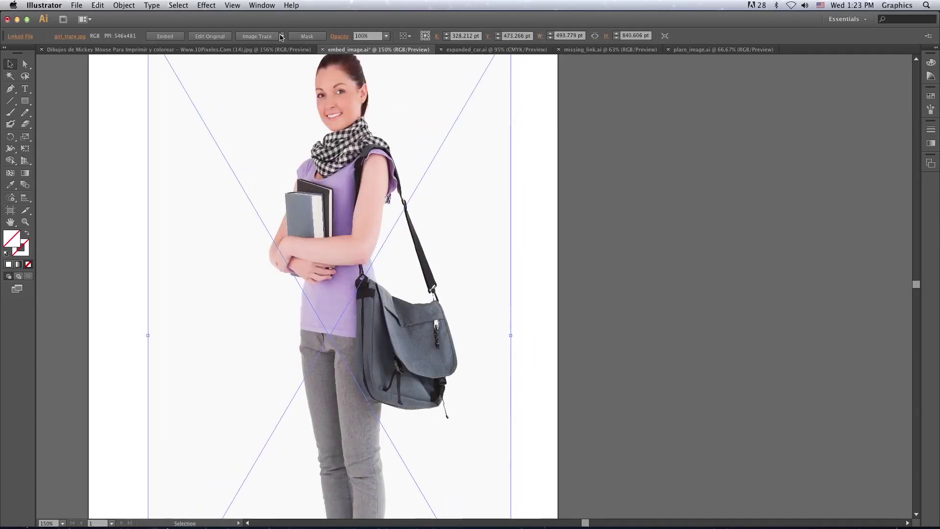
{"action": "left_click", "coordinate": [282, 36]}
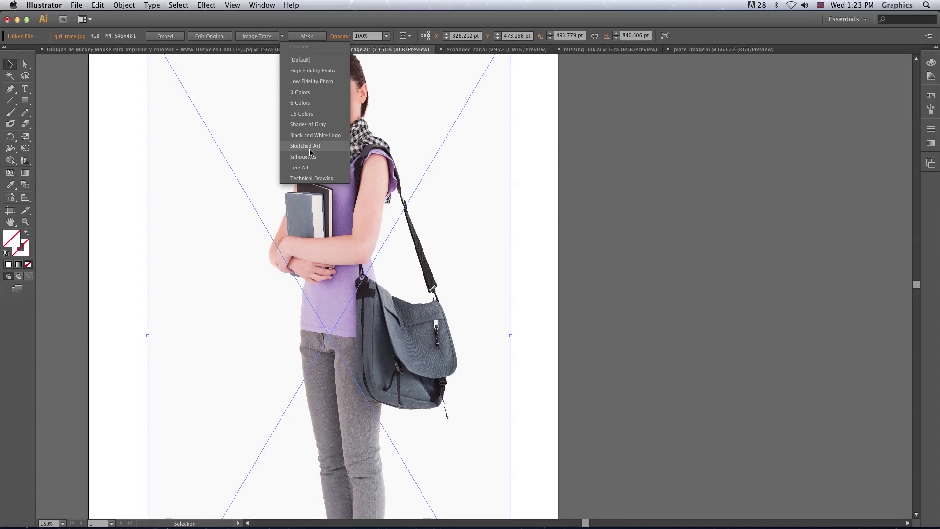
{"action": "left_click", "coordinate": [315, 136]}
{"action": "left_click", "coordinate": [568, 284]}
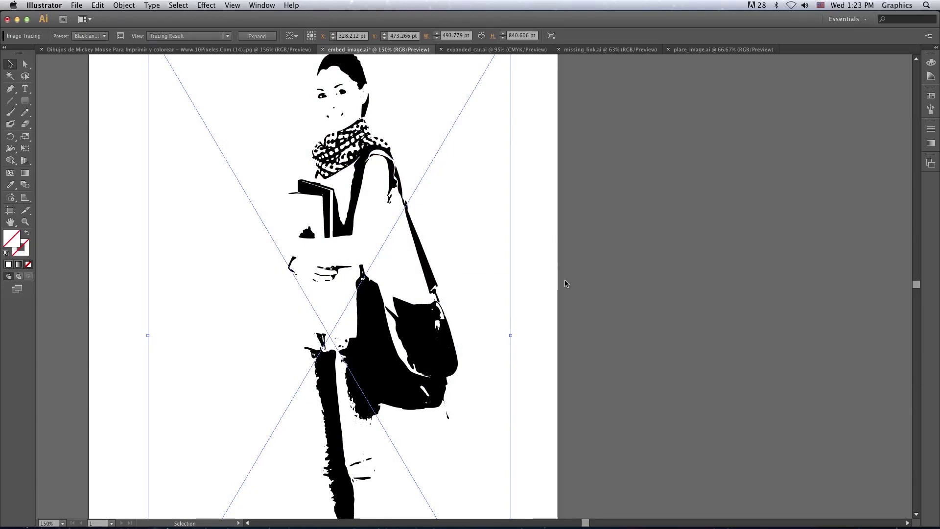
{"action": "key", "text": "ctrl+z"}
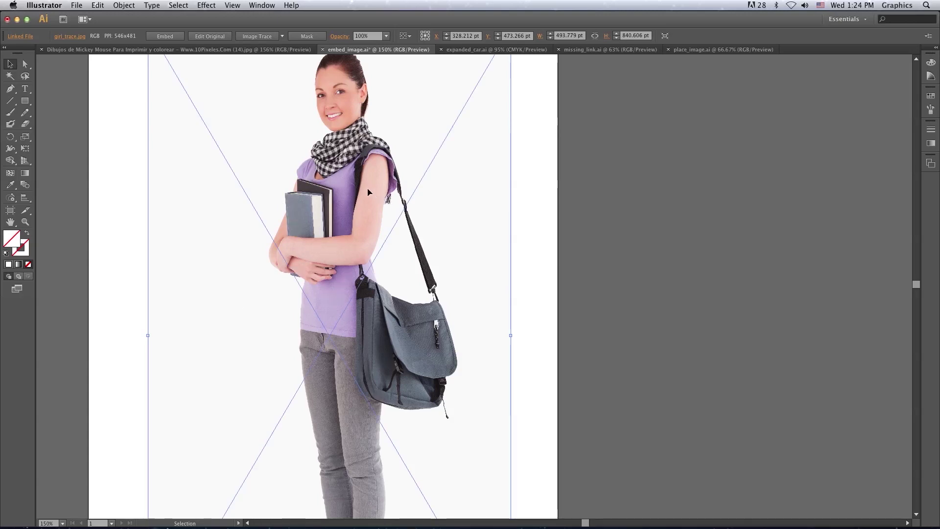
- Try a Line Art trace on Mickey, undo it, and apply Black and White Logo instead
{"action": "left_click", "coordinate": [199, 50]}
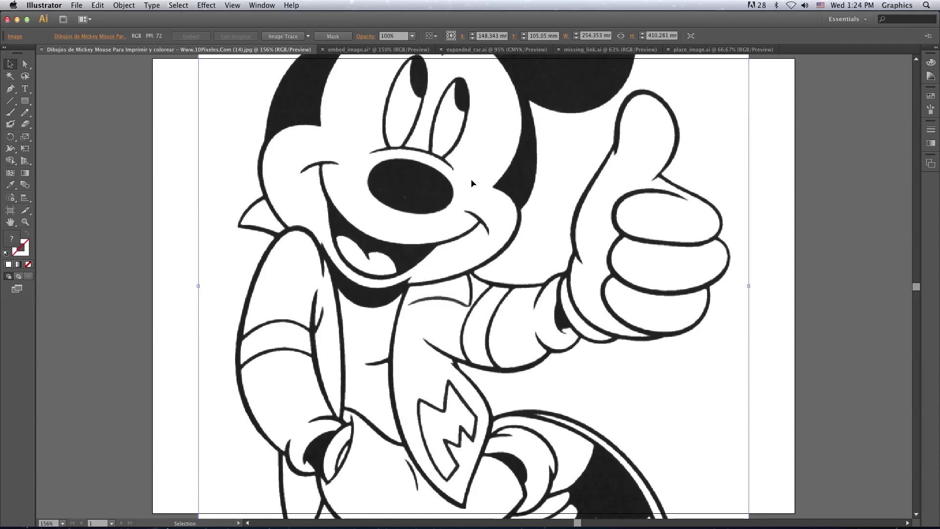
{"action": "left_click", "coordinate": [308, 36]}
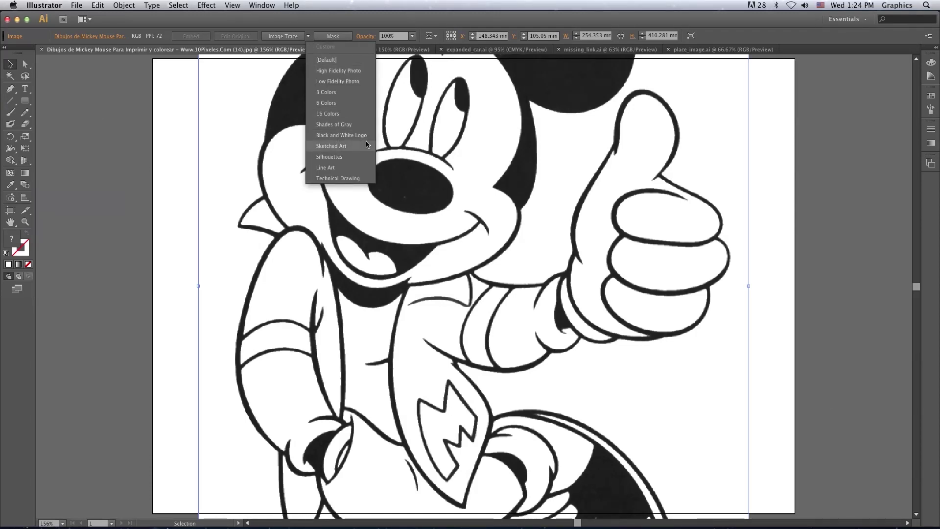
{"action": "left_click", "coordinate": [355, 169]}
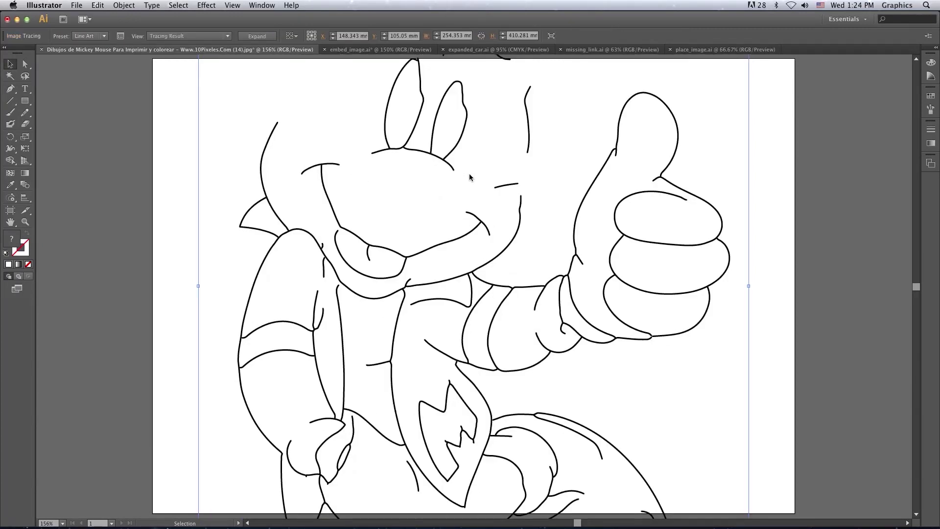
{"action": "key", "text": "ctrl+z"}
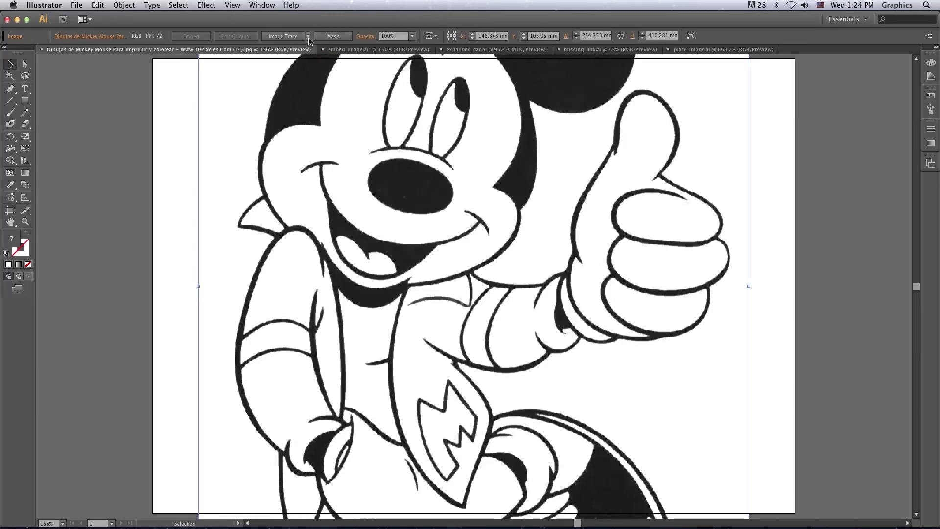
{"action": "left_click", "coordinate": [309, 37]}
{"action": "left_click", "coordinate": [339, 135]}
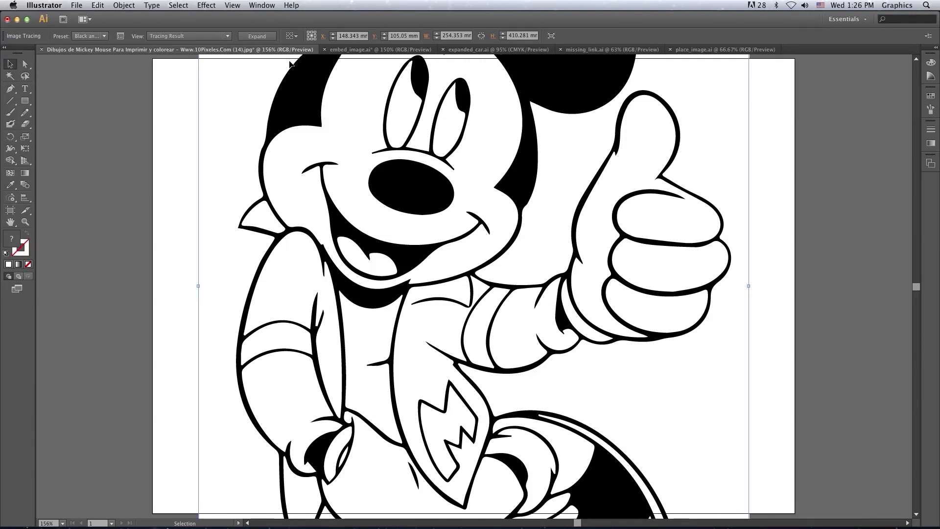
{"action": "left_click", "coordinate": [349, 50]}
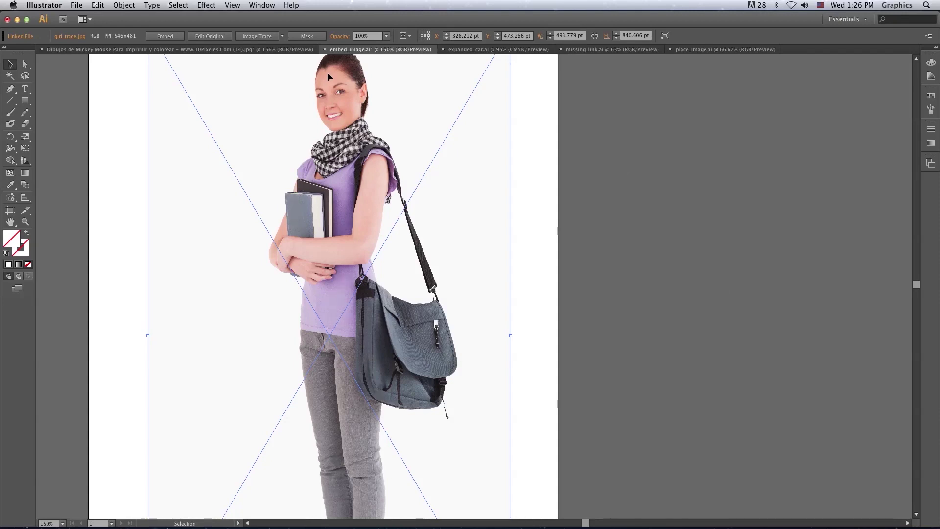
{"action": "left_click", "coordinate": [282, 36]}
{"action": "left_click", "coordinate": [309, 147]}
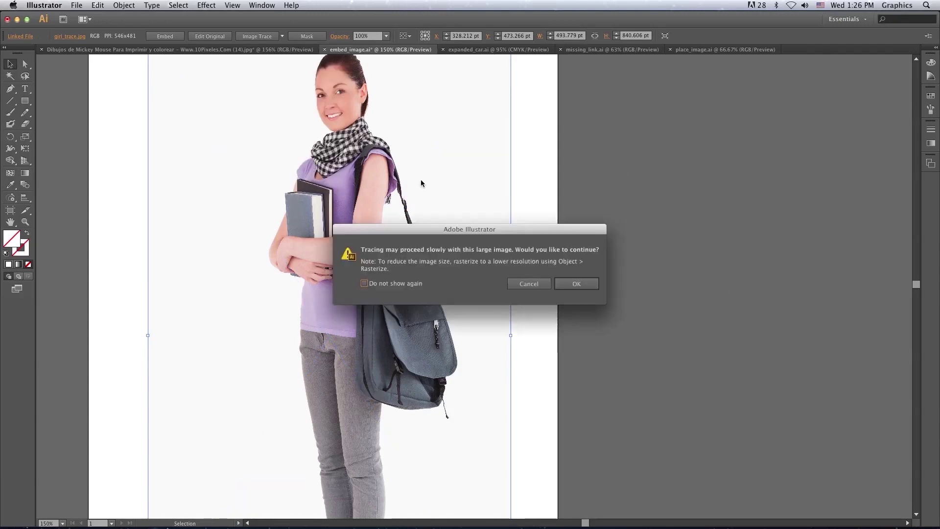
{"action": "left_click", "coordinate": [573, 285]}
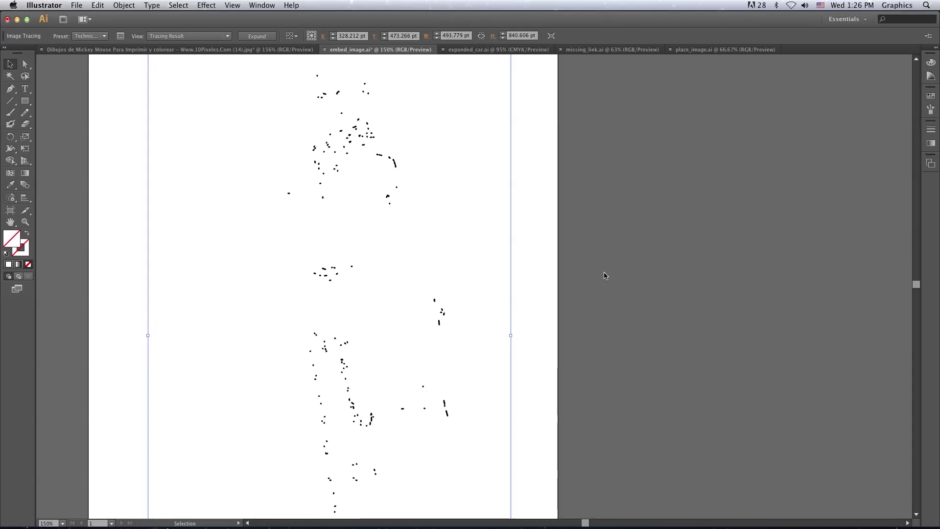
{"action": "key", "text": "a"}
{"action": "key", "text": "v"}
{"action": "key", "text": "ctrl+z"}
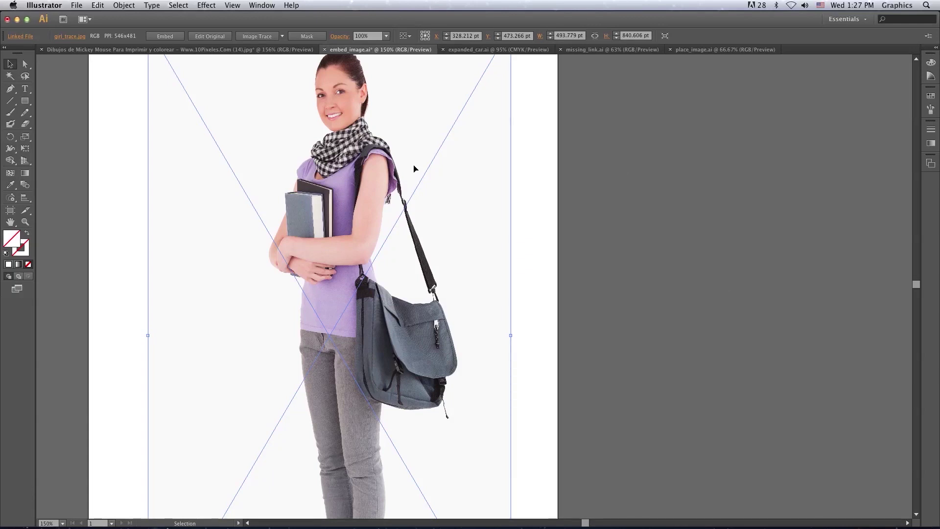
{"action": "left_click", "coordinate": [519, 238]}
{"action": "left_click", "coordinate": [352, 219]}
{"action": "left_click", "coordinate": [118, 235]}
{"action": "left_click", "coordinate": [344, 190]}
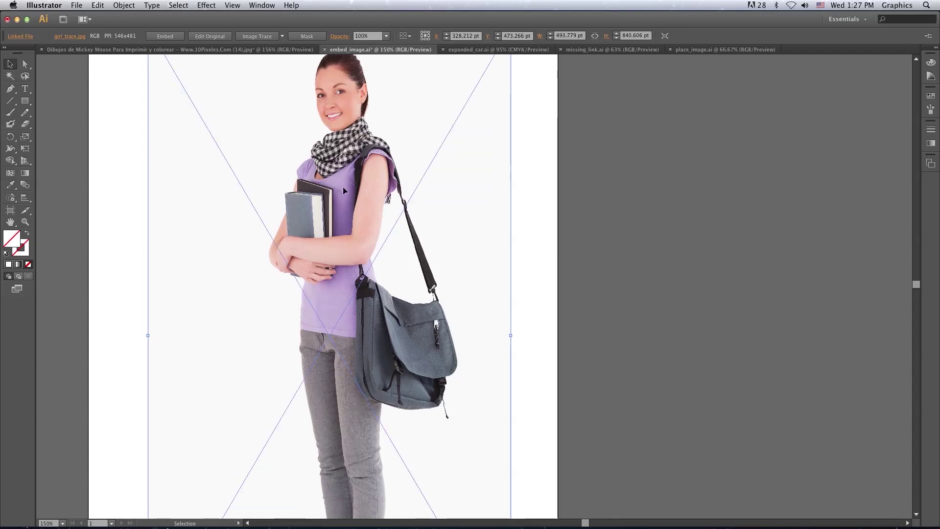
{"action": "left_click", "coordinate": [262, 5]}
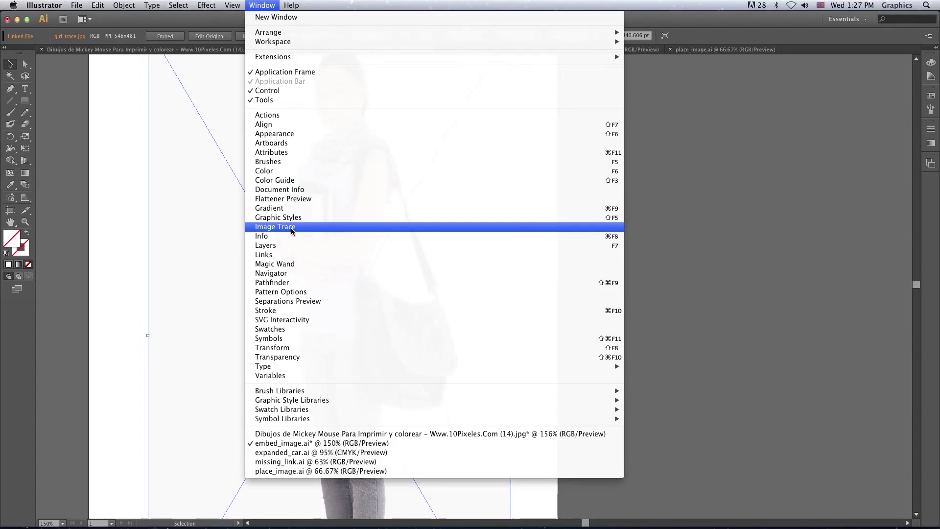
- Open the Image Trace panel and move it nearer the girl photo
{"action": "left_click", "coordinate": [290, 228]}
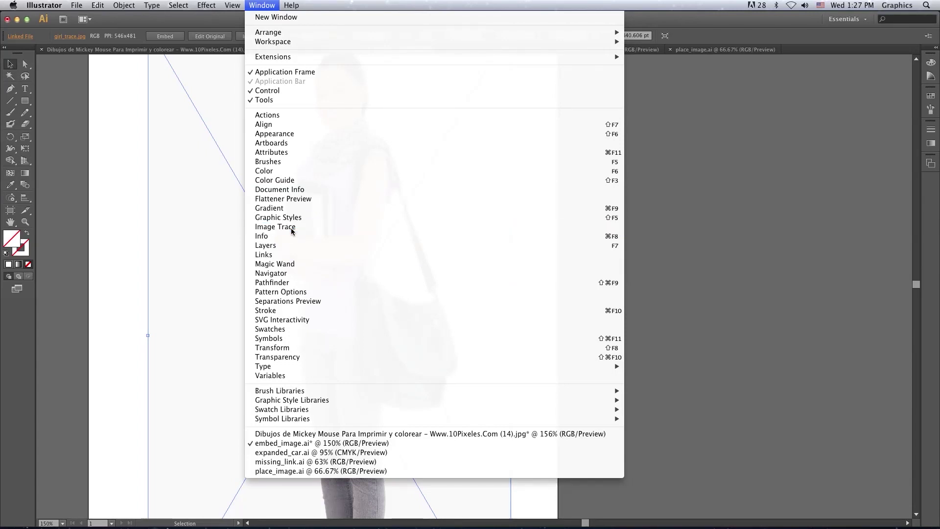
{"action": "left_click_drag", "start_coordinate": [814, 105], "coordinate": [672, 104]}
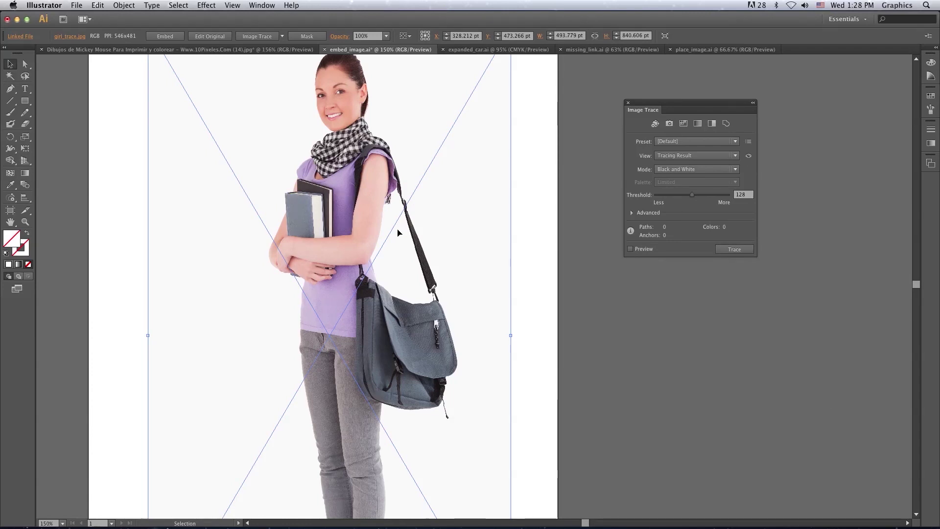
- Turn on Image Trace Preview for a default black-and-white trace, accepting the large-image warning
{"action": "left_click", "coordinate": [631, 249]}
{"action": "key", "text": "Return"}
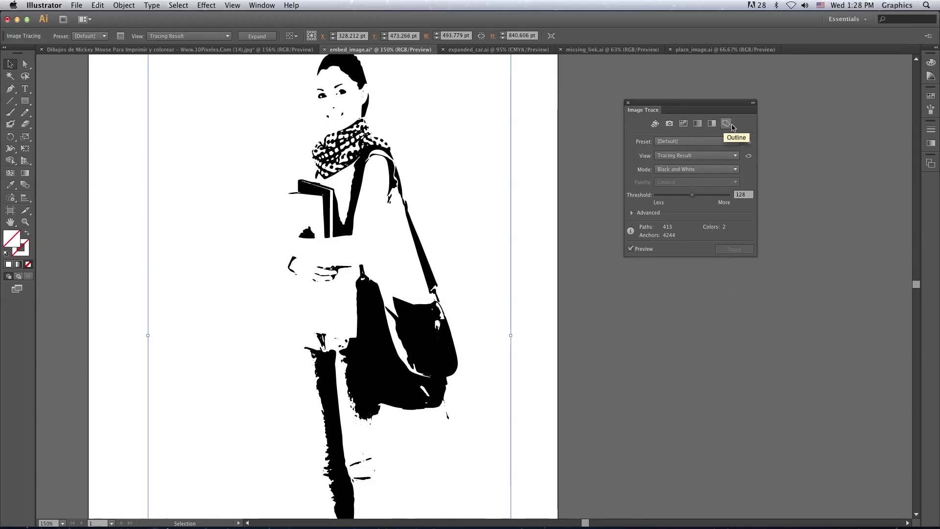
- Try the Outline and Black and White trace presets, then settle on Grayscale
{"action": "left_click", "coordinate": [727, 124]}
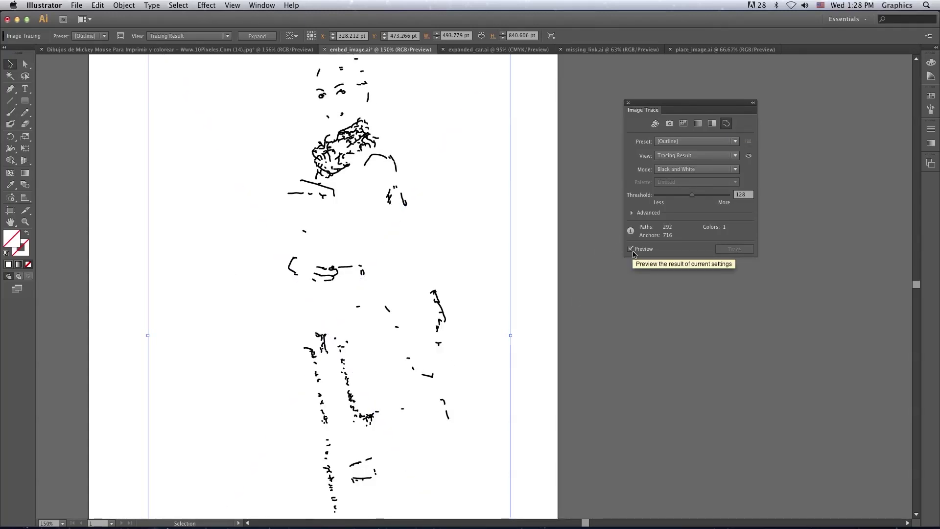
{"action": "left_click", "coordinate": [712, 123]}
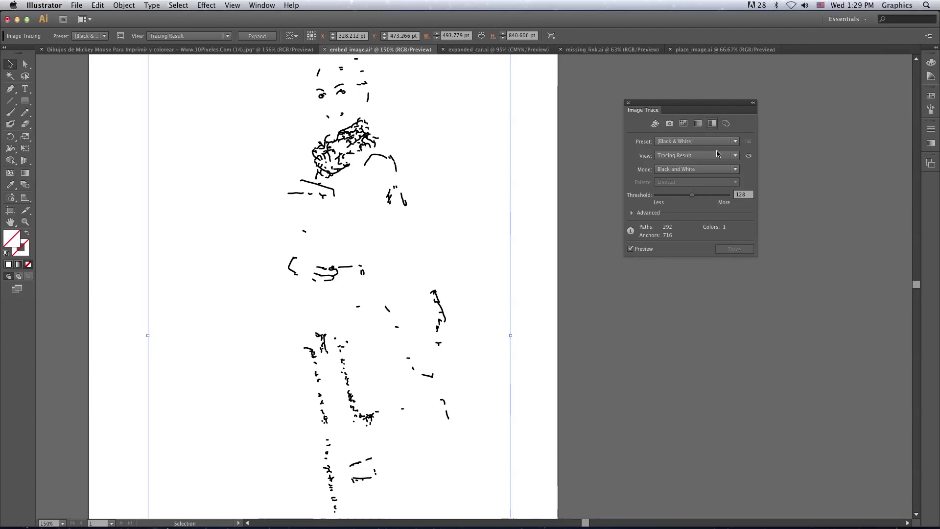
{"action": "left_click", "coordinate": [698, 123]}
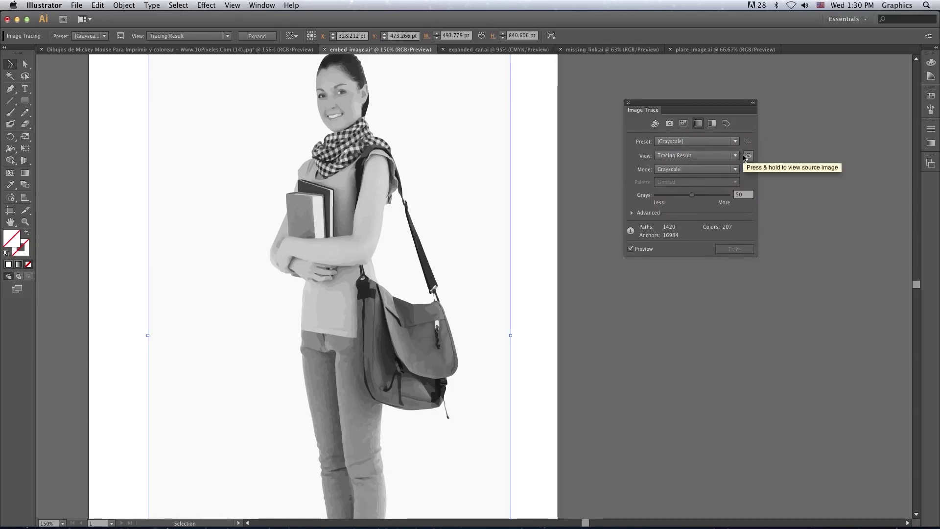
{"action": "left_click", "coordinate": [692, 141]}
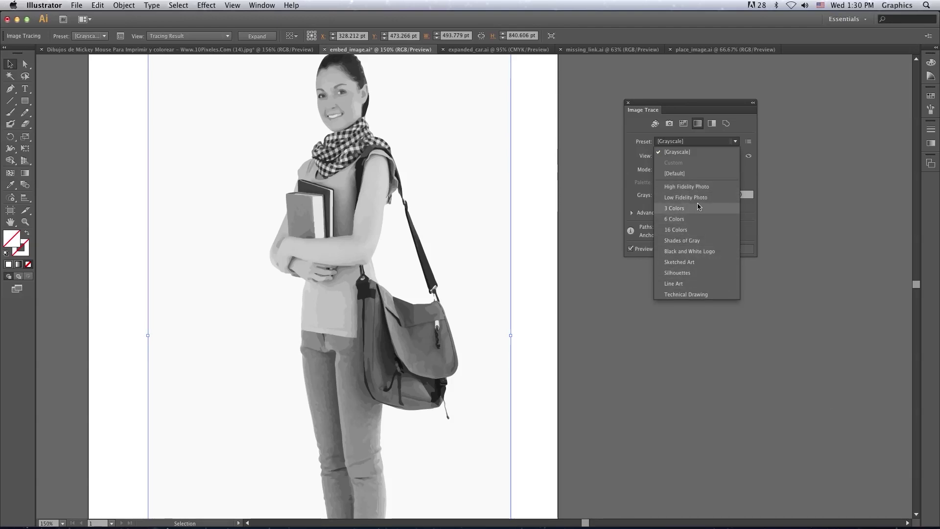
{"action": "key", "text": "Escape"}
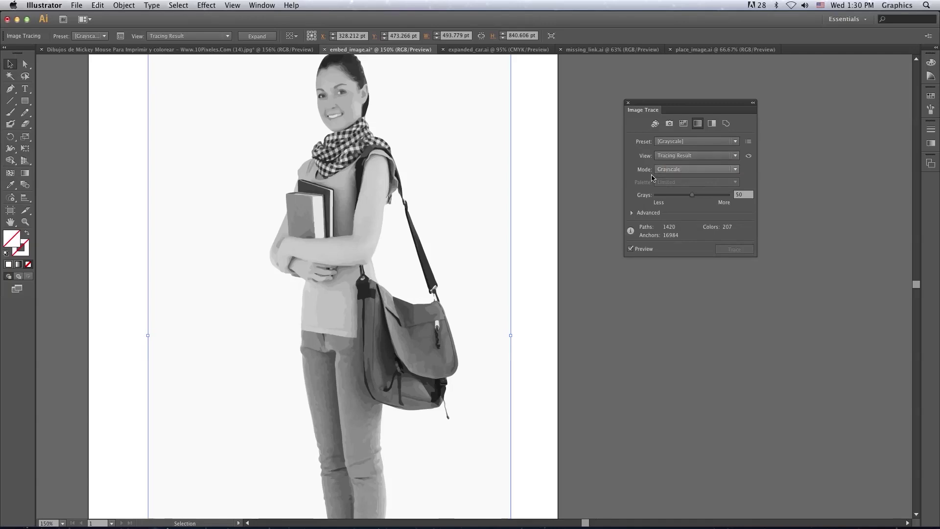
{"action": "left_click", "coordinate": [737, 156]}
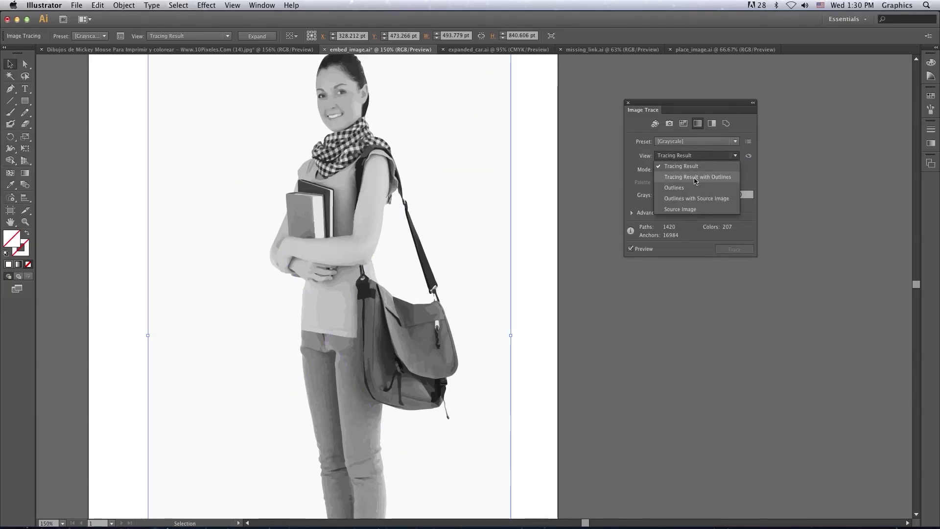
{"action": "left_click", "coordinate": [719, 178]}
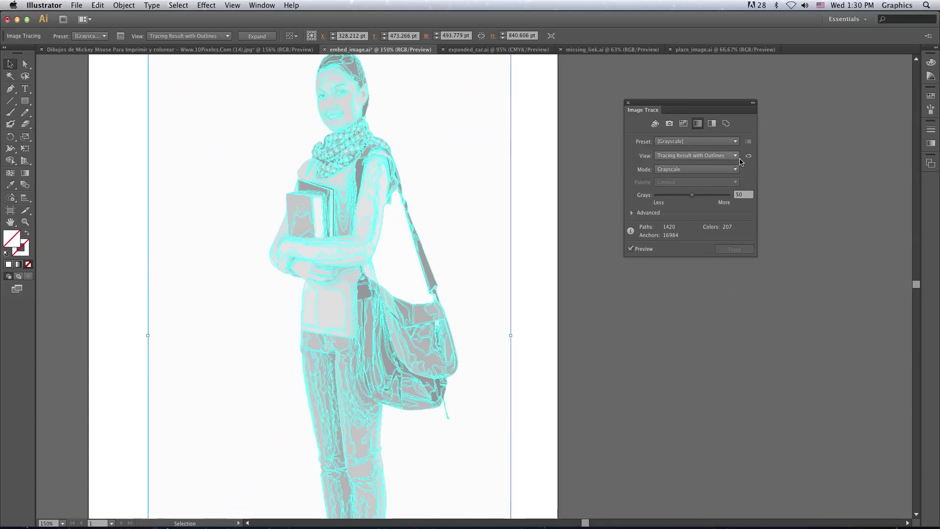
{"action": "left_click", "coordinate": [714, 156]}
{"action": "left_click", "coordinate": [695, 187]}
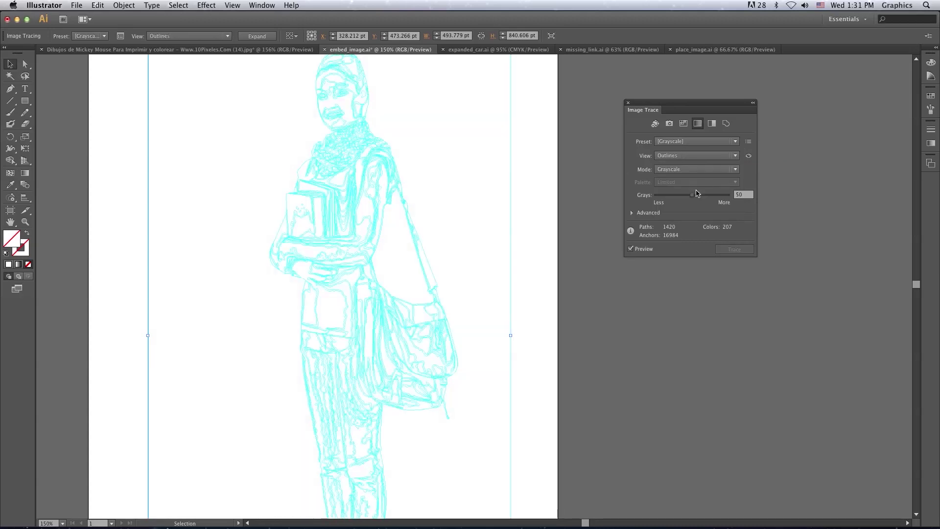
{"action": "left_click", "coordinate": [730, 155]}
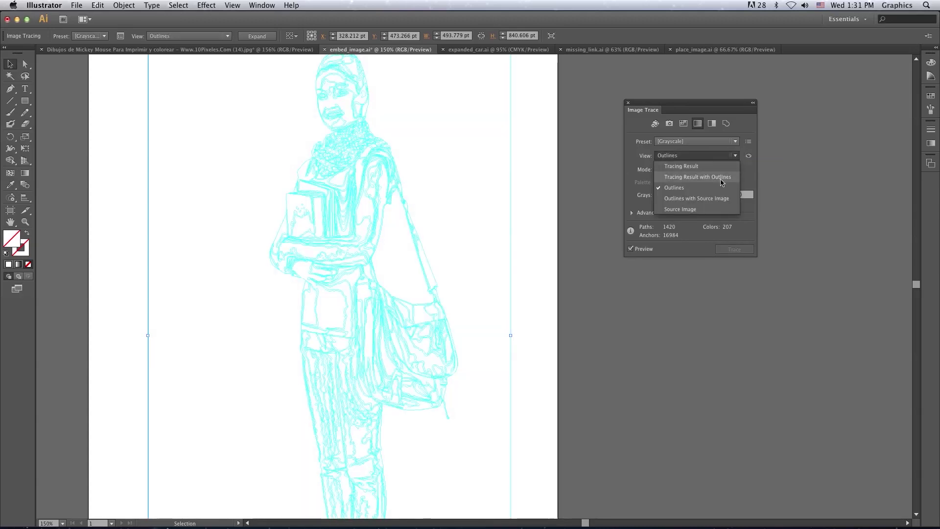
{"action": "left_click", "coordinate": [688, 200]}
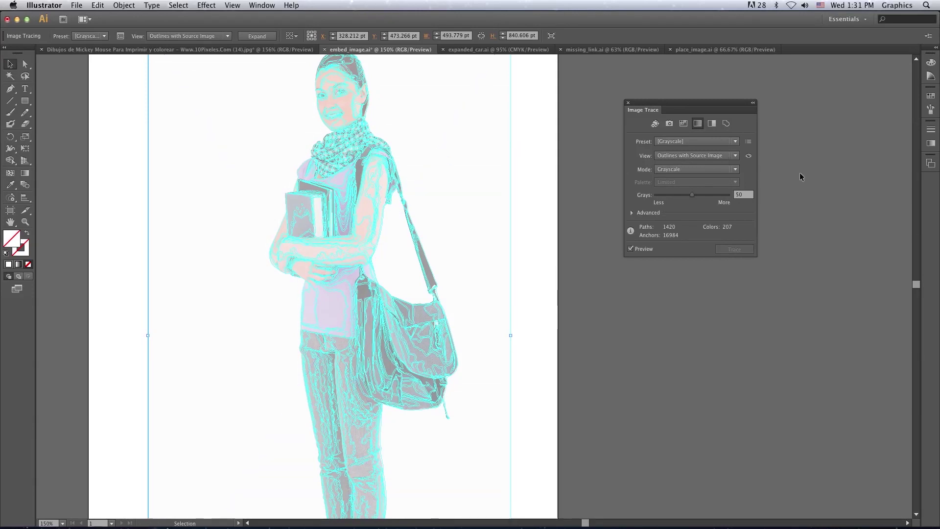
{"action": "left_click", "coordinate": [735, 155]}
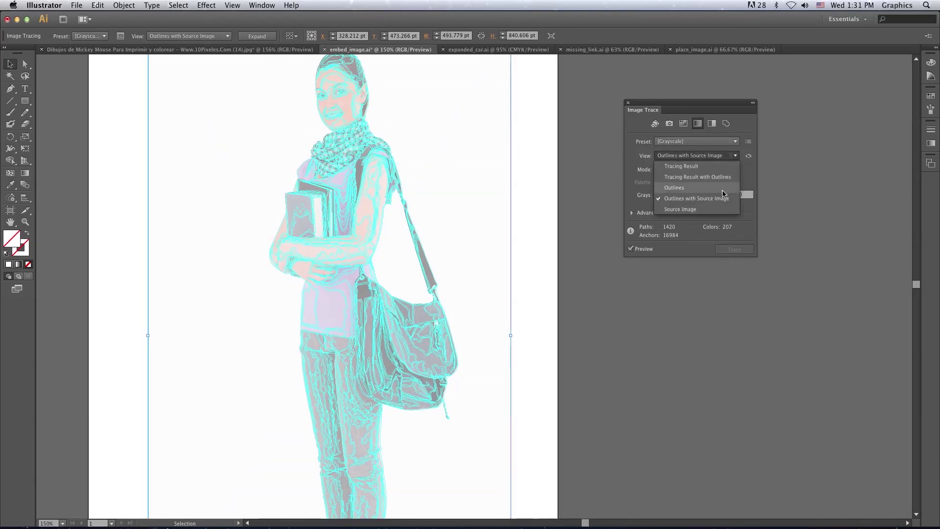
{"action": "left_click", "coordinate": [680, 209]}
{"action": "left_click", "coordinate": [695, 155]}
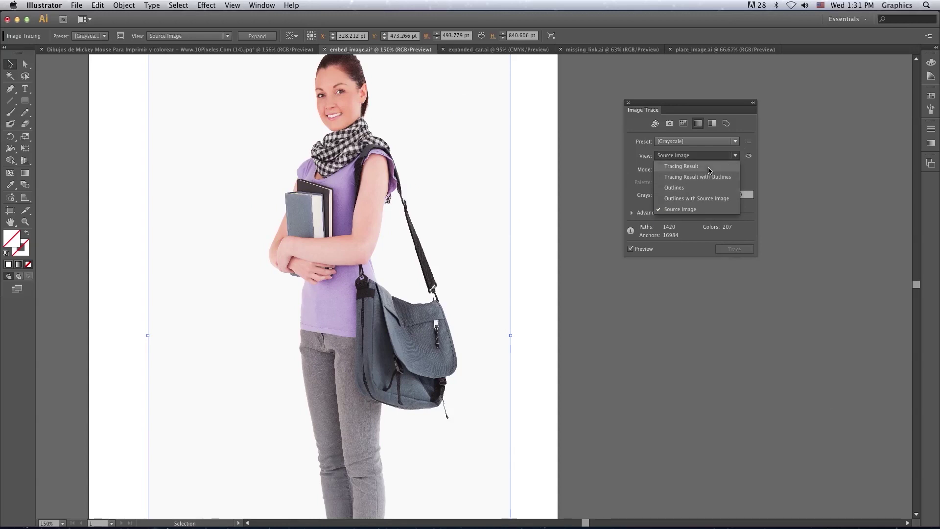
{"action": "left_click", "coordinate": [682, 166]}
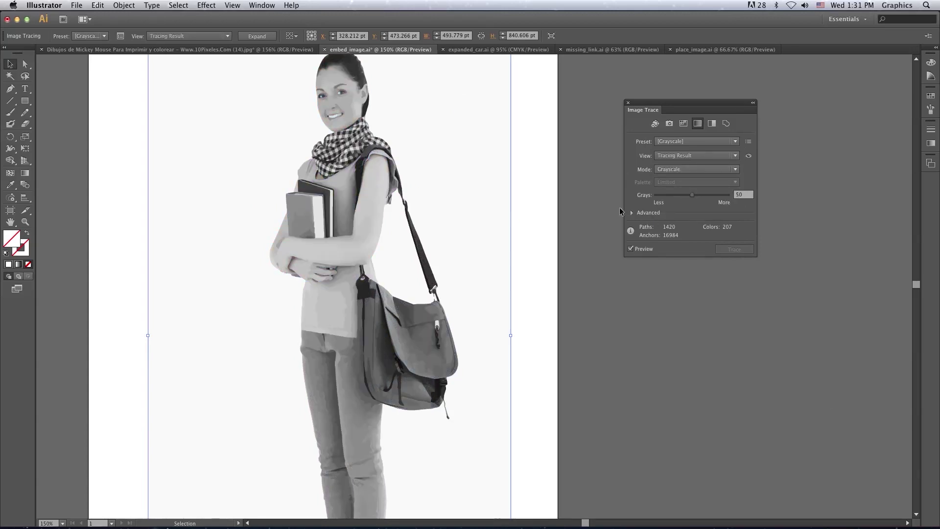
- Switch the girl trace to Color mode with a Limited palette of 17 colours
{"action": "left_click", "coordinate": [736, 169]}
{"action": "left_click", "coordinate": [685, 182]}
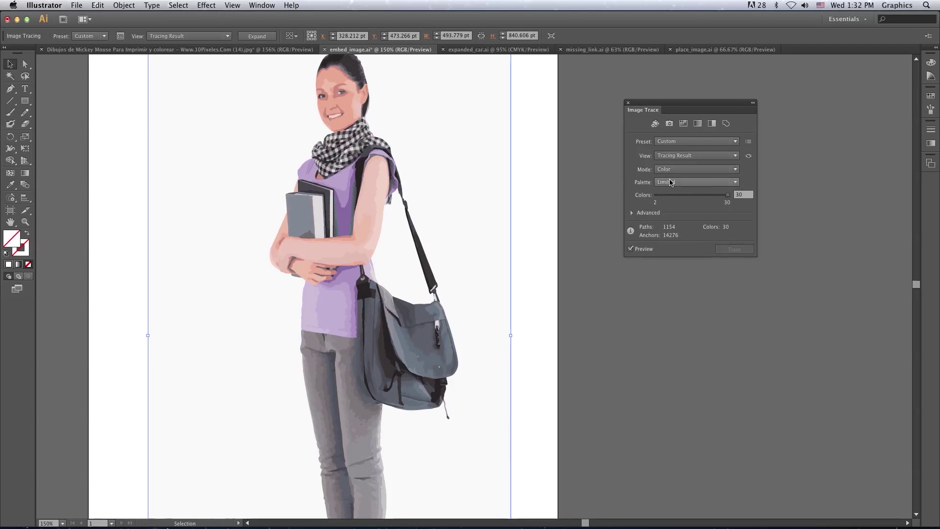
{"action": "left_click", "coordinate": [735, 182]}
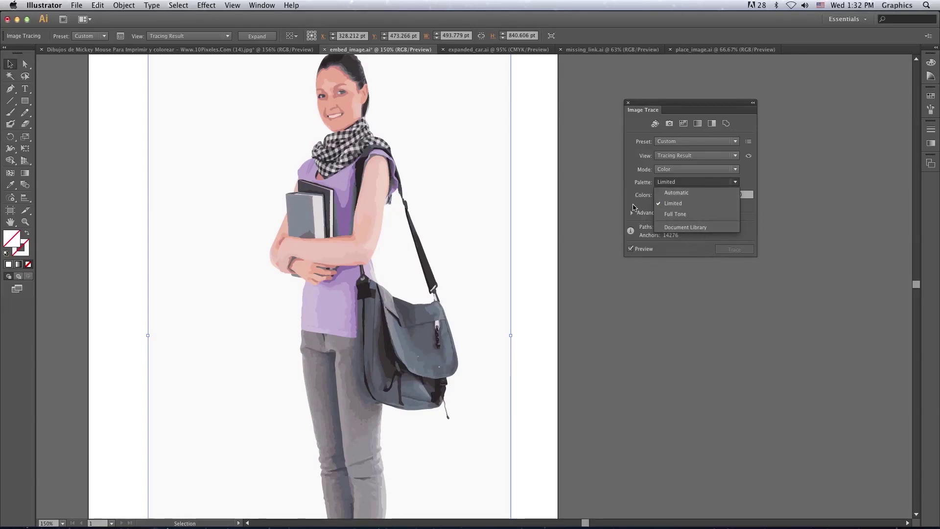
{"action": "left_click", "coordinate": [640, 195]}
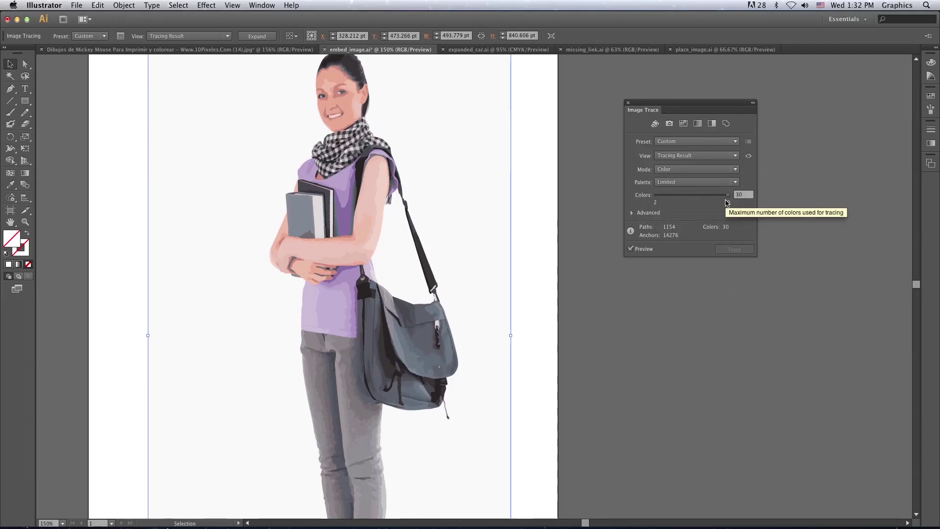
{"action": "left_click", "coordinate": [730, 197]}
{"action": "left_click_drag", "start_coordinate": [730, 197], "coordinate": [697, 199]}
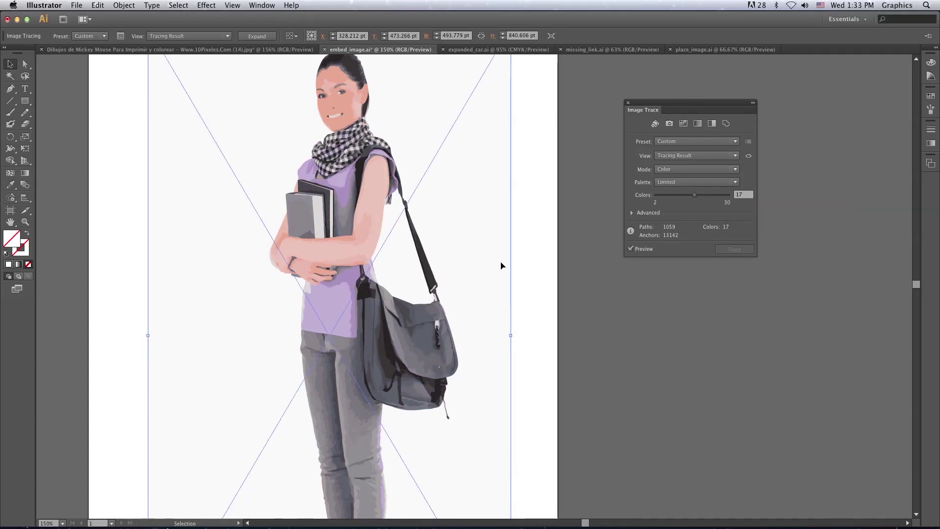
- Reveal the advanced settings, preview Tracing Result with Outlines, and set Paths to 73%
{"action": "left_click", "coordinate": [632, 212]}
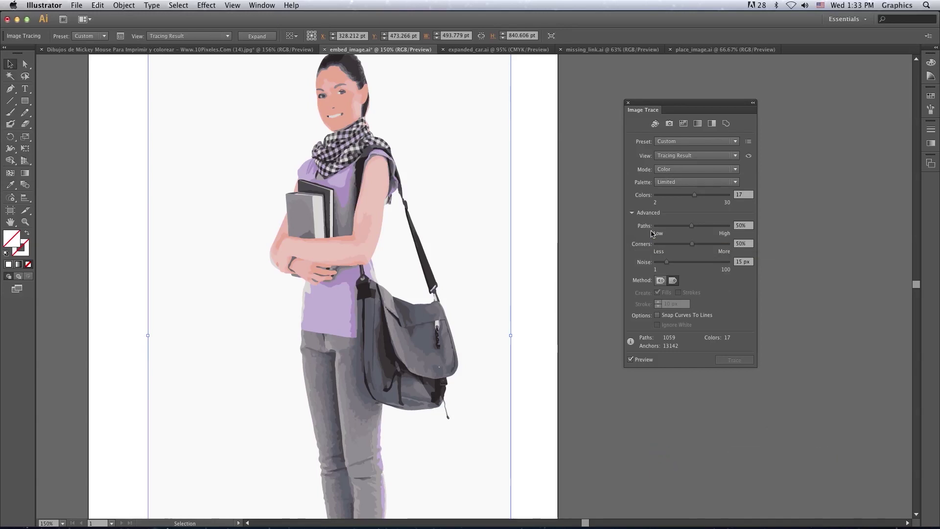
{"action": "left_click", "coordinate": [735, 156]}
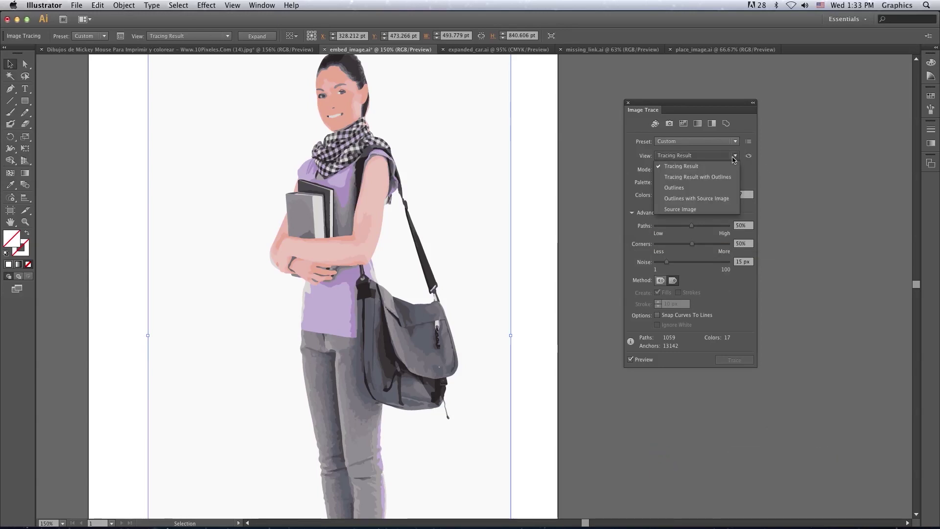
{"action": "left_click", "coordinate": [714, 178]}
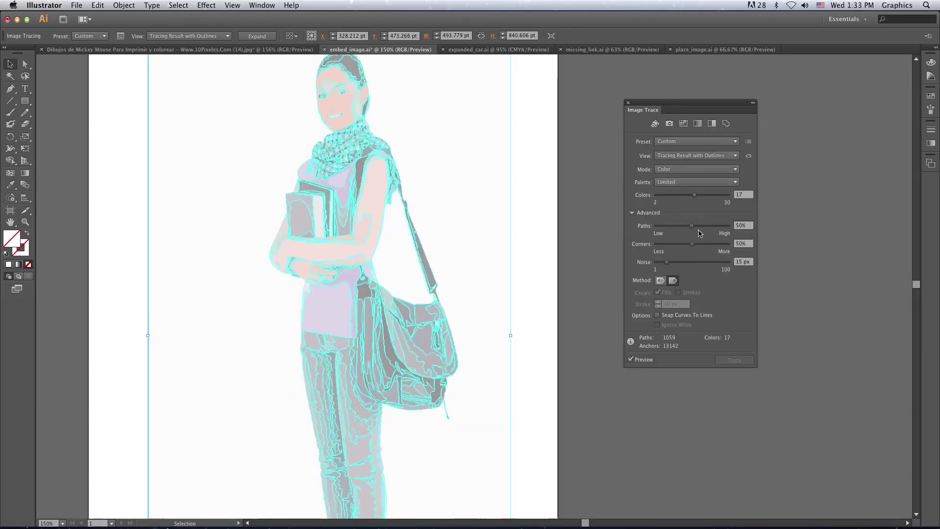
{"action": "left_click_drag", "start_coordinate": [692, 226], "coordinate": [708, 225]}
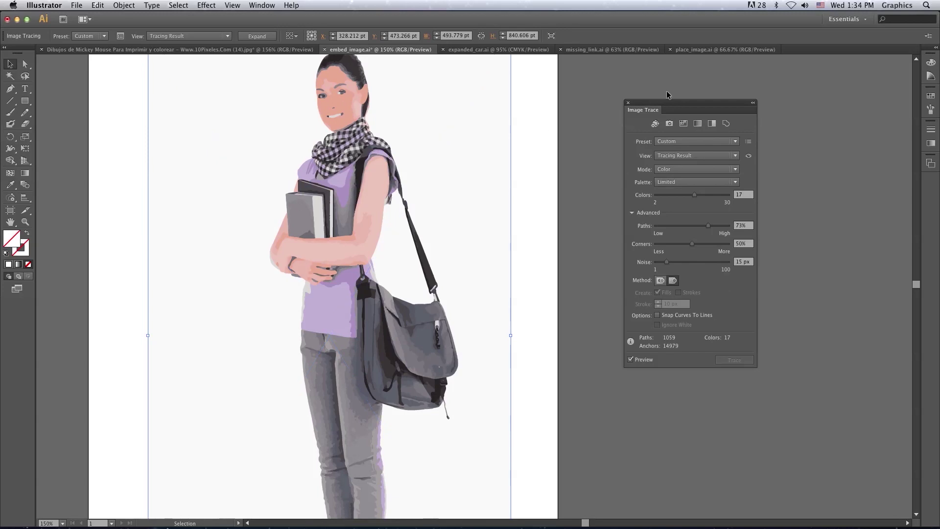
- Move the Image Trace panel and traced image aside, then choose Object > Expand
{"action": "left_click_drag", "start_coordinate": [672, 104], "coordinate": [741, 106]}
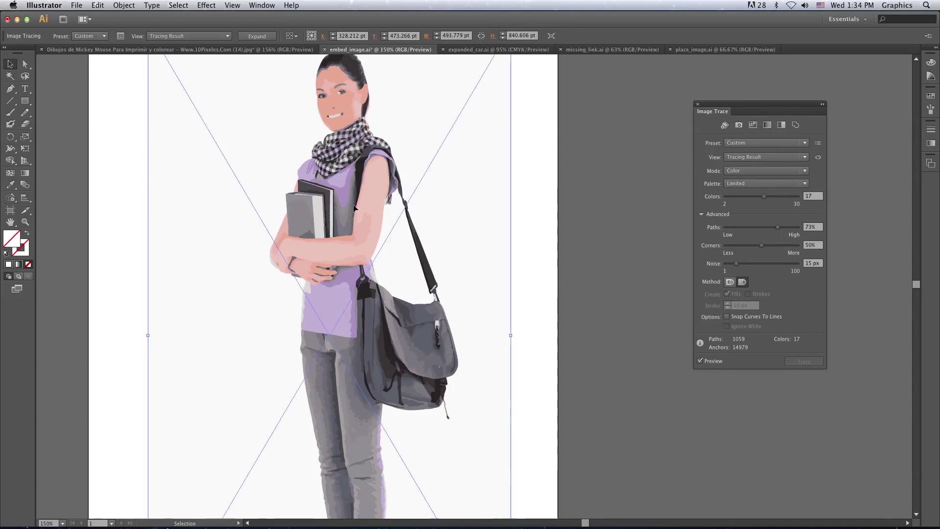
{"action": "mouse_move", "coordinate": [316, 172]}
{"action": "left_mouse_down"}
{"action": "mouse_move", "coordinate": [427, 269]}
{"action": "mouse_move", "coordinate": [268, 206]}
{"action": "left_mouse_up"}
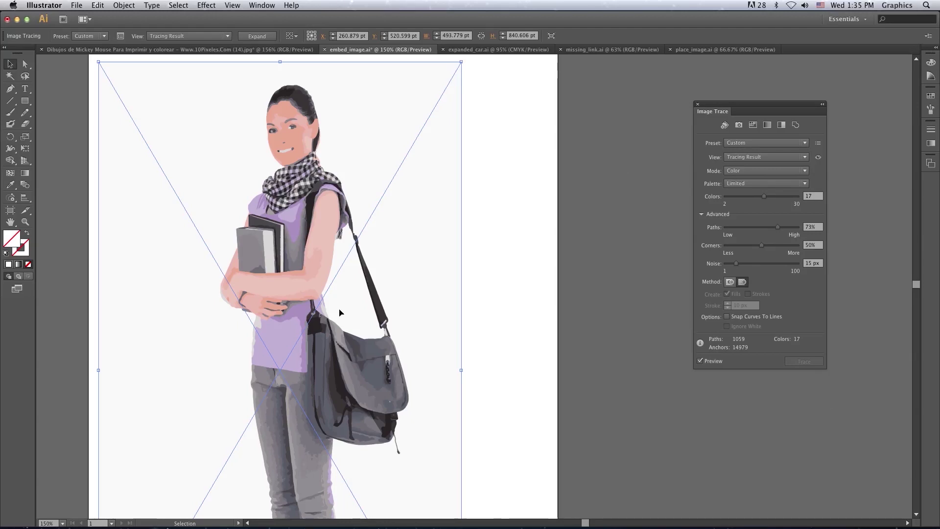
{"action": "left_click", "coordinate": [121, 6]}
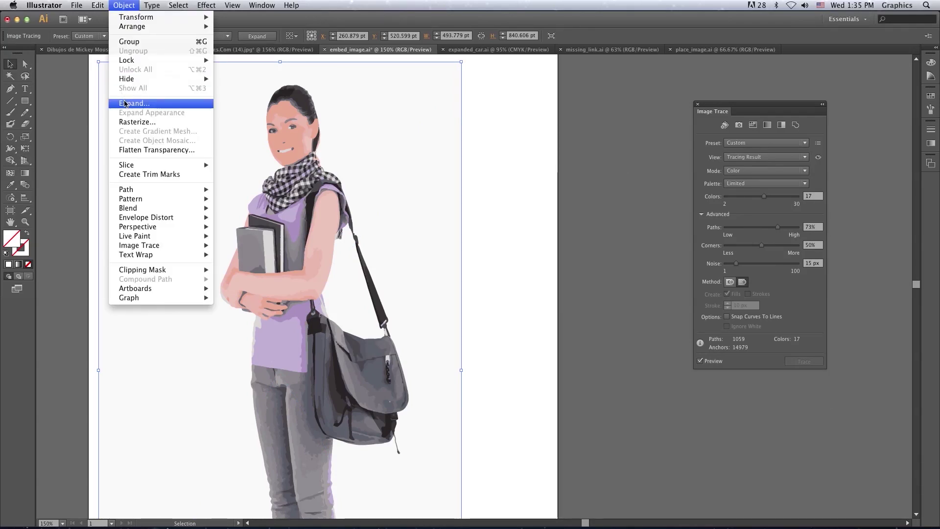
{"action": "left_click", "coordinate": [78, 104]}
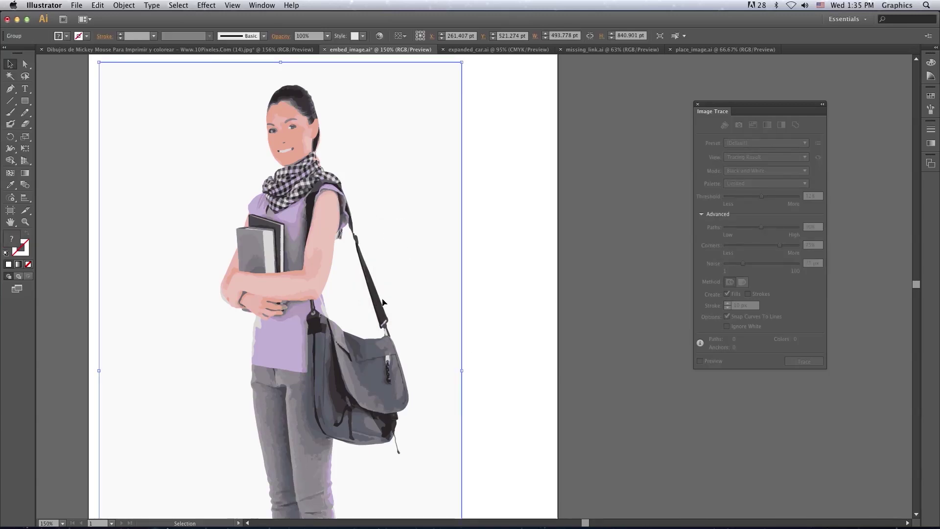
- Confirm the expansion, zoom out, and move the traced girl to the artboard's left
{"action": "left_click", "coordinate": [307, 268]}
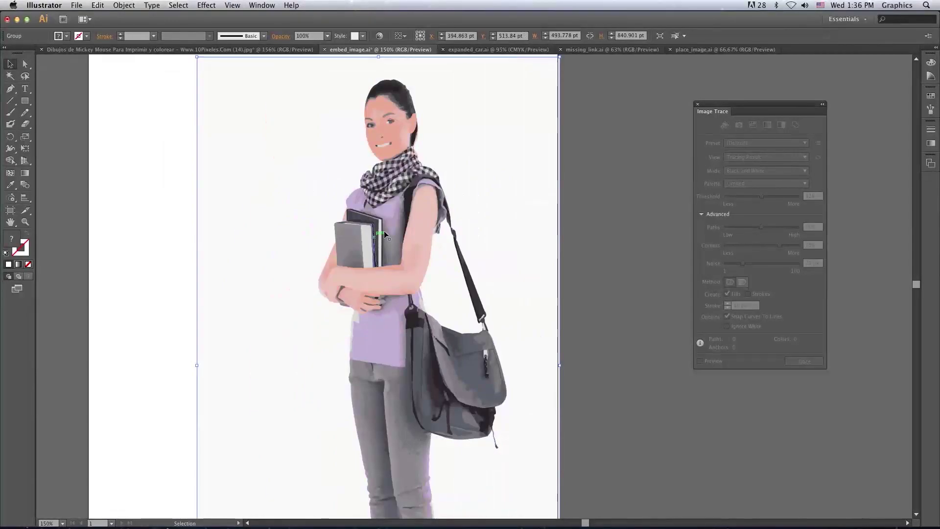
{"action": "mouse_move", "coordinate": [308, 268]}
{"action": "left_mouse_down"}
{"action": "mouse_move", "coordinate": [352, 247]}
{"action": "mouse_move", "coordinate": [316, 258]}
{"action": "left_mouse_up"}
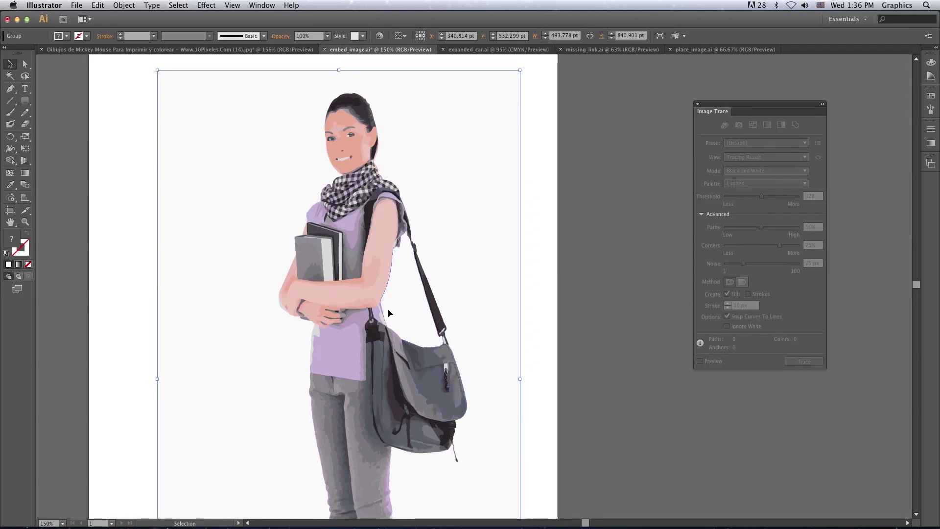
{"action": "mouse_move", "coordinate": [384, 350]}
{"action": "left_mouse_down"}
{"action": "mouse_move", "coordinate": [424, 363]}
{"action": "mouse_move", "coordinate": [405, 360]}
{"action": "left_mouse_up"}
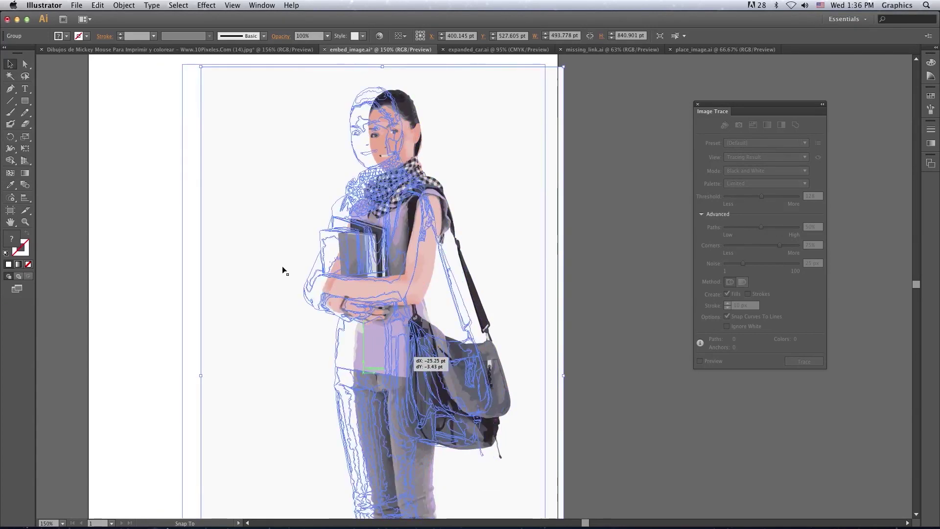
{"action": "left_click_drag", "start_coordinate": [329, 286], "coordinate": [343, 304]}
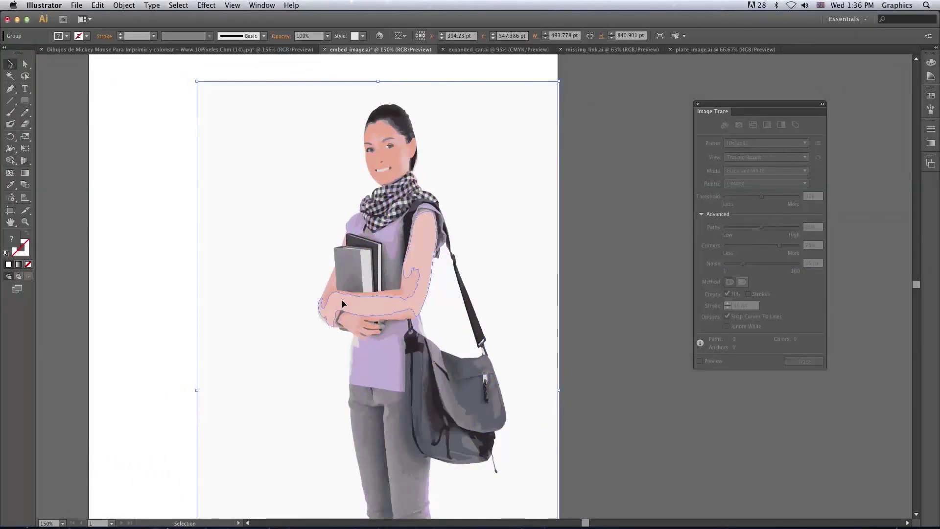
{"action": "key", "text": "ctrl+minus"}
{"action": "key", "text": "ctrl+minus"}
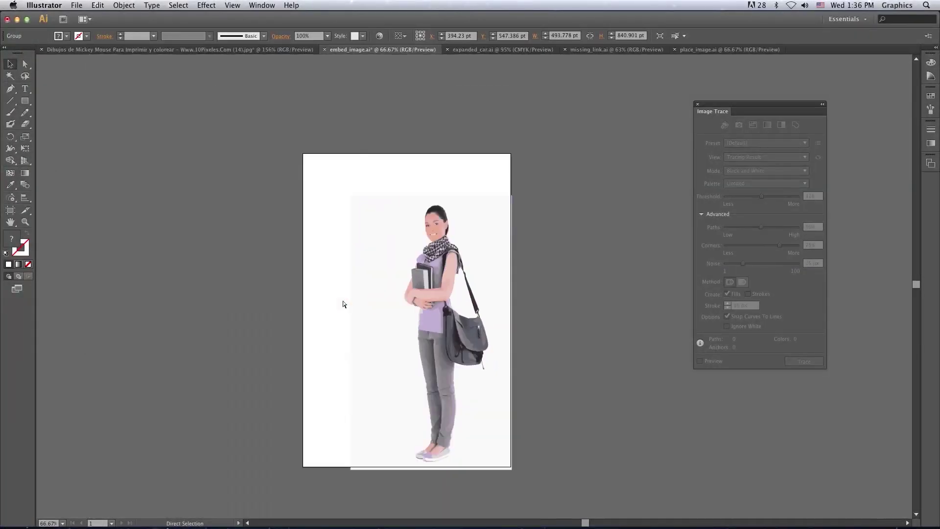
{"action": "key", "text": "ctrl+minus"}
{"action": "left_click_drag", "start_coordinate": [420, 300], "coordinate": [231, 278]}
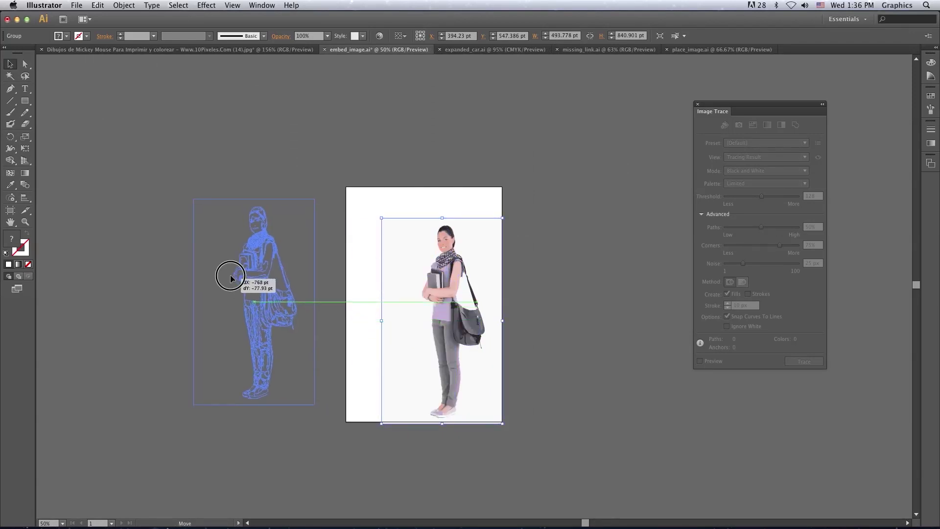
- Ungroup the traced shapes and pick out a few individual pieces of the figure
{"action": "left_click", "coordinate": [123, 6]}
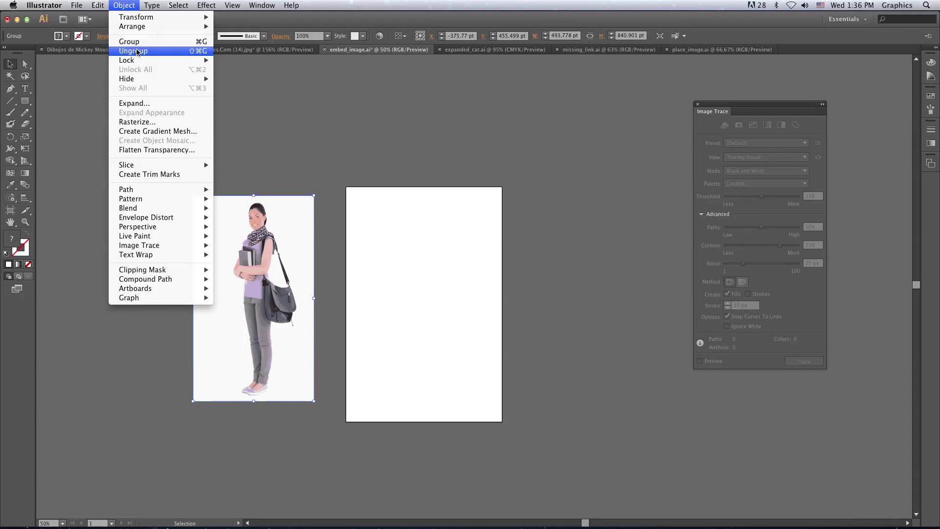
{"action": "left_click", "coordinate": [138, 52]}
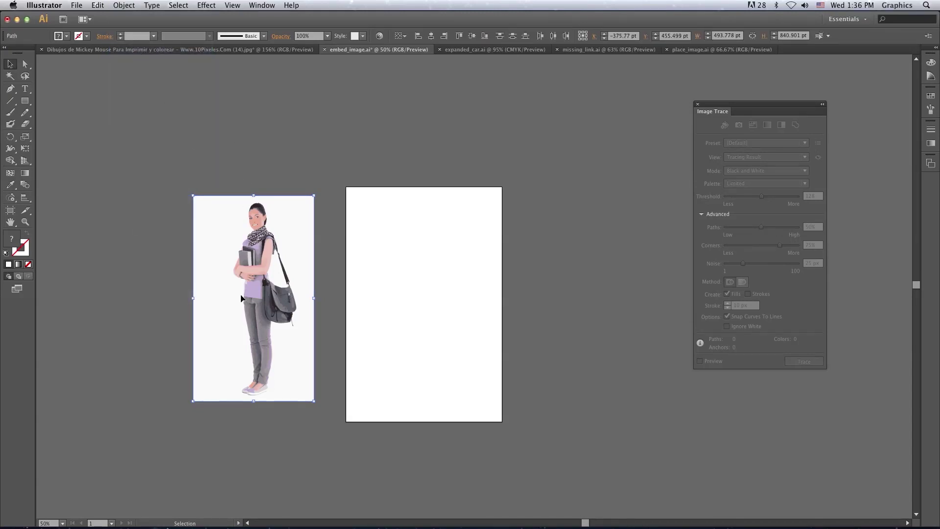
{"action": "left_click", "coordinate": [210, 229]}
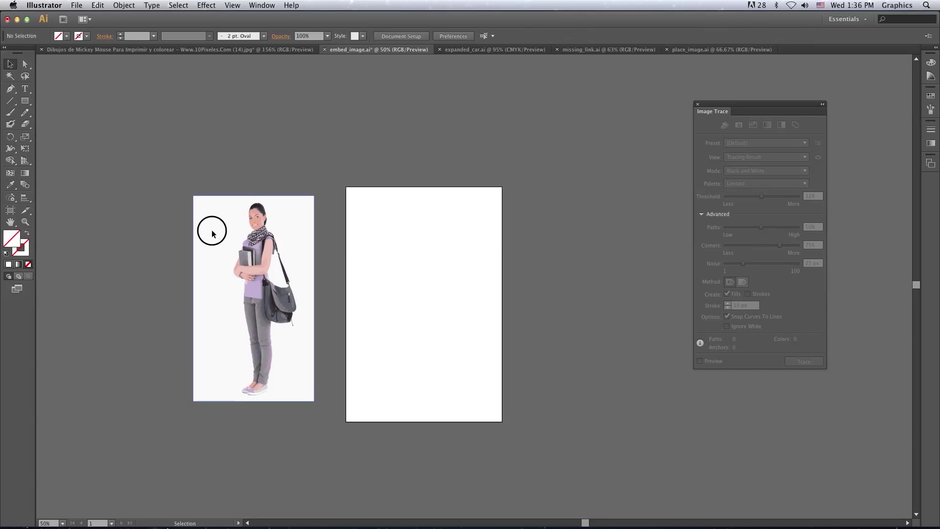
{"action": "left_click", "coordinate": [322, 220]}
{"action": "left_click", "coordinate": [251, 265]}
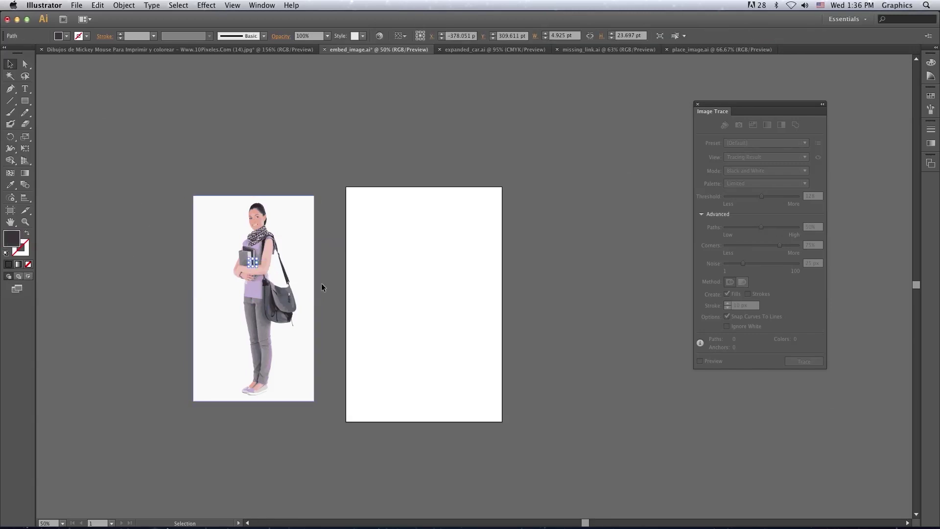
{"action": "left_click", "coordinate": [331, 274]}
- Zoom to 100% on the girl and delete the white background rectangle behind her
{"action": "left_click", "coordinate": [303, 307]}
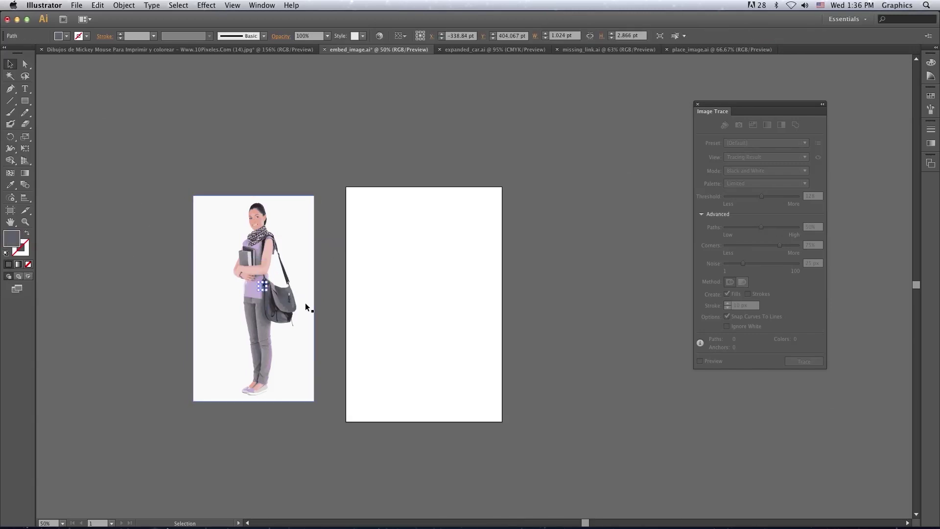
{"action": "key", "text": "super+1"}
{"action": "left_click_drag", "start_coordinate": [254, 282], "coordinate": [540, 255]}
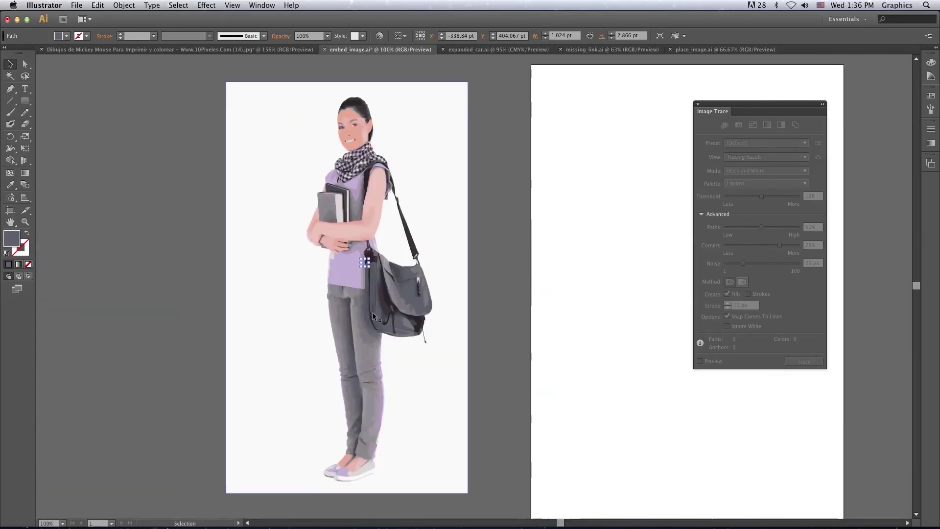
{"action": "left_click", "coordinate": [199, 238]}
{"action": "left_click", "coordinate": [243, 186]}
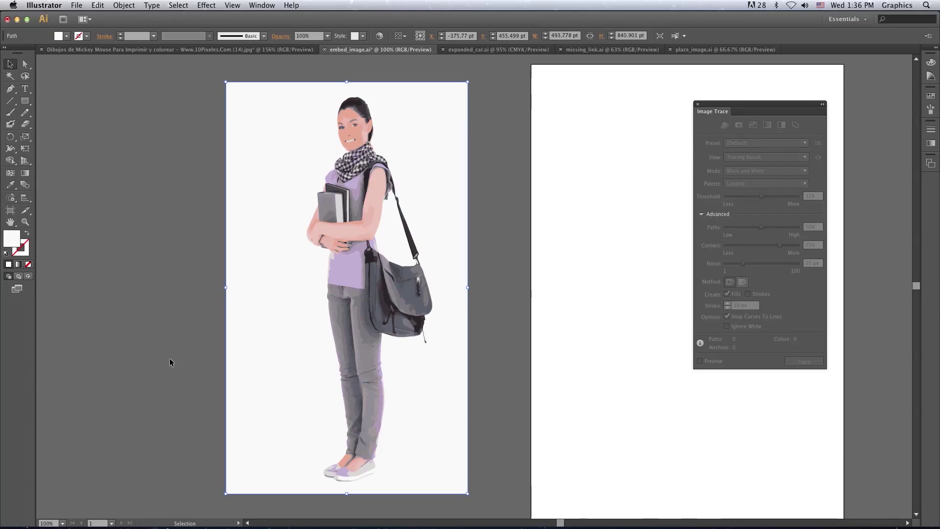
{"action": "key", "text": "Delete"}
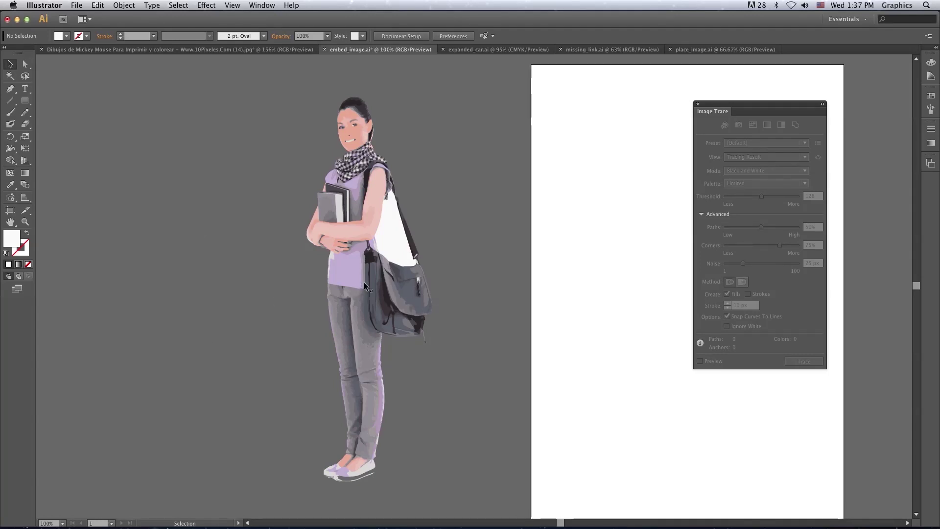
- Delete the white patch between the girl's arm and the bag strap
{"action": "left_click", "coordinate": [391, 238]}
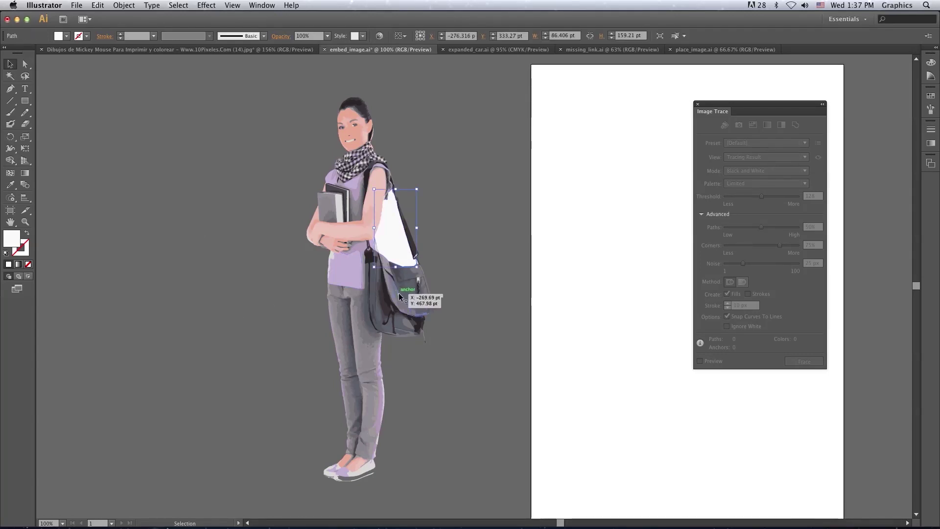
{"action": "key", "text": "Delete"}
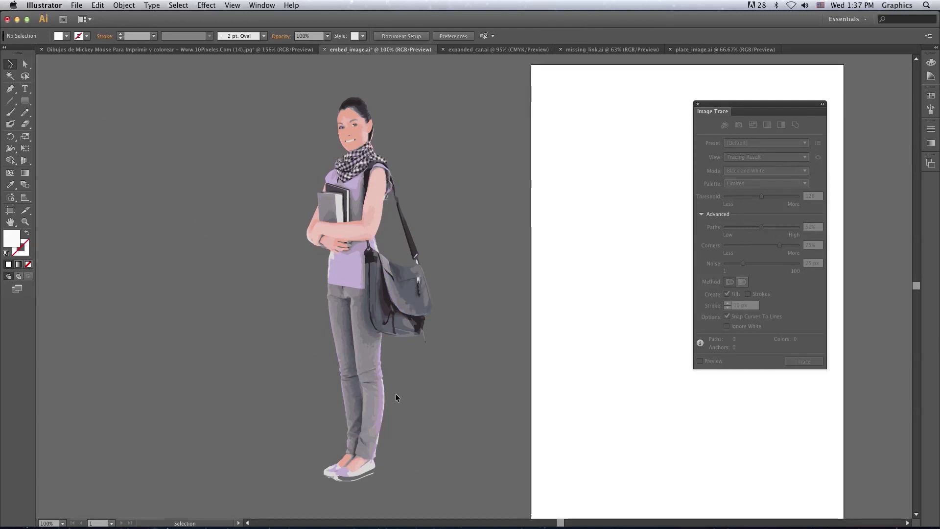
{"action": "key", "text": "a"}
- Zoom to 200% on the jeans and select one of their colour shapes
{"action": "key", "text": "super+equal"}
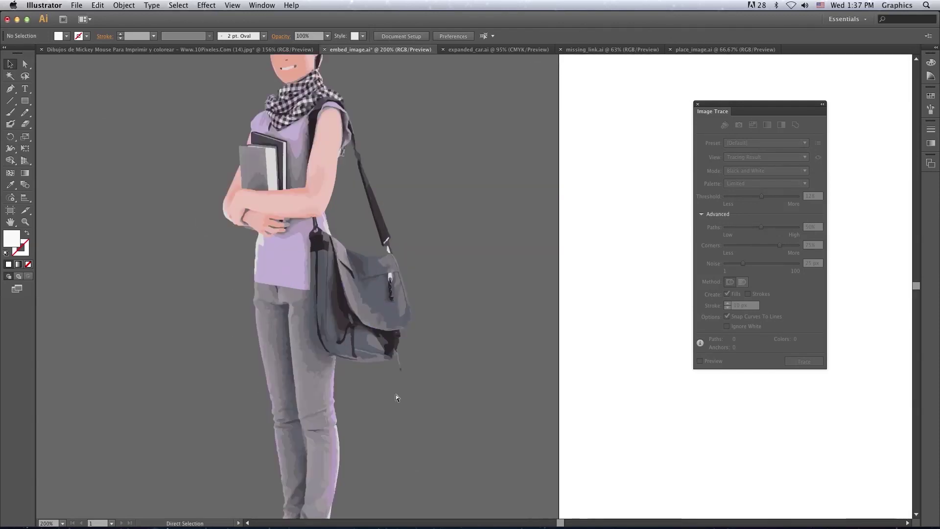
{"action": "key", "text": "super+equal"}
{"action": "left_click_drag", "start_coordinate": [302, 421], "coordinate": [362, 309]}
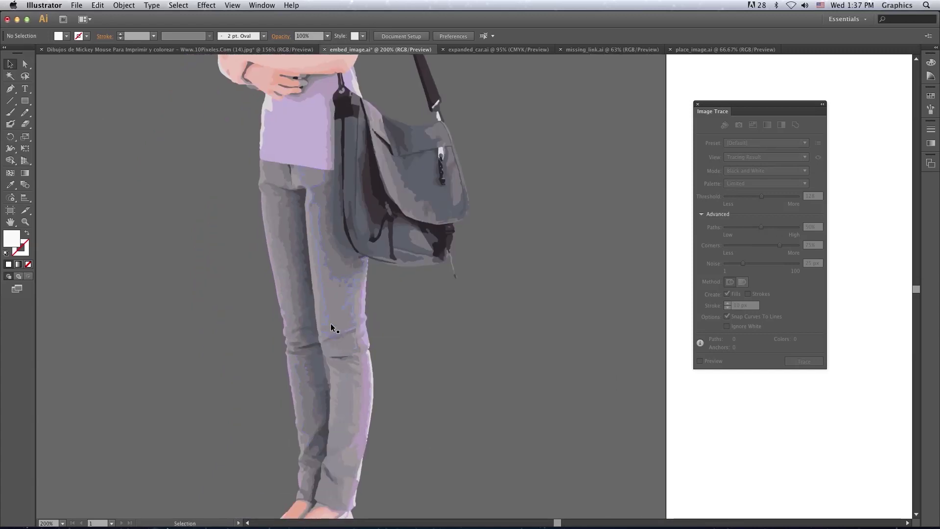
{"action": "left_click", "coordinate": [336, 317]}
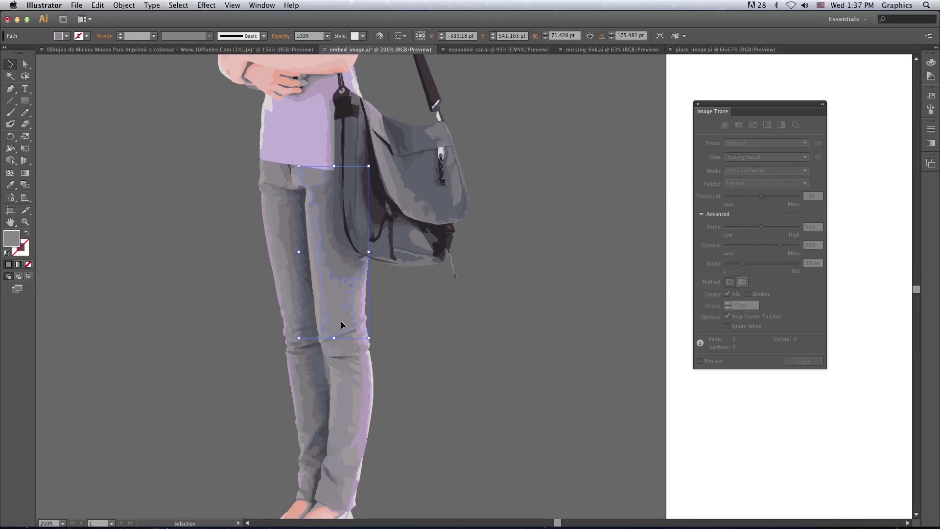
{"action": "left_click", "coordinate": [85, 156]}
{"action": "left_click", "coordinate": [10, 76]}
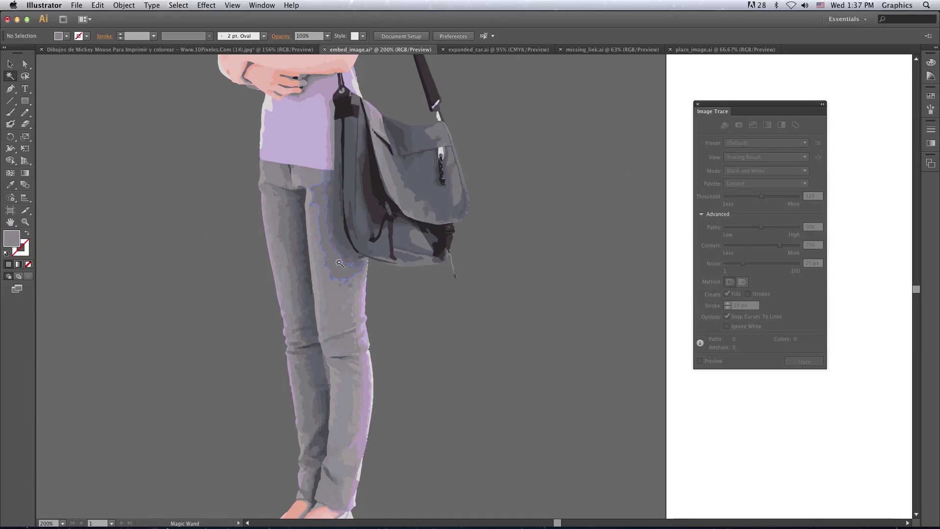
- In the Magic Wand options, enter a Fill Color tolerance of 154 and select matching jeans shapes
{"action": "double_click", "coordinate": [10, 77]}
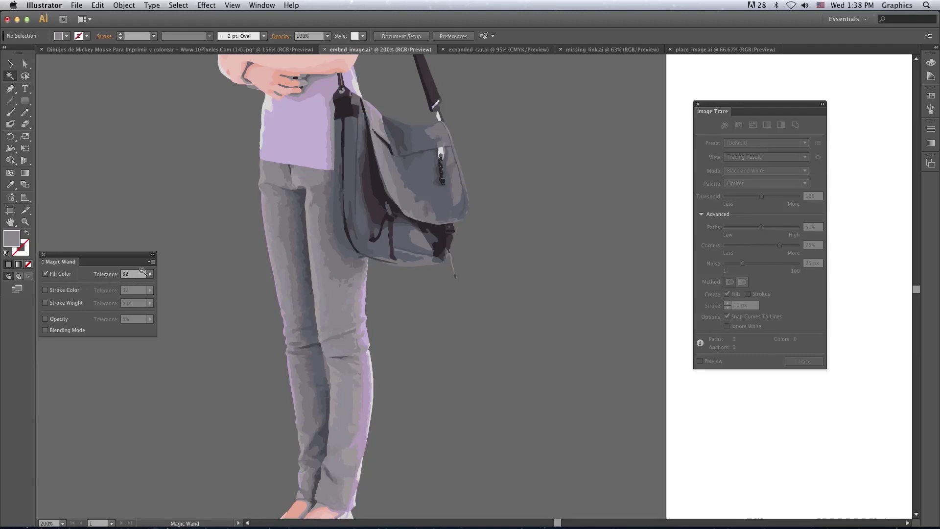
{"action": "left_click", "coordinate": [339, 300]}
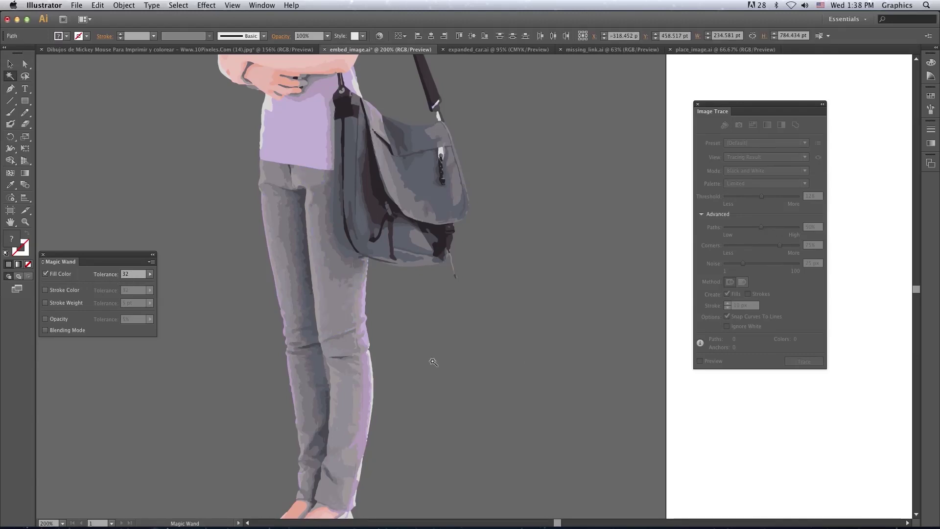
{"action": "double_click", "coordinate": [133, 274]}
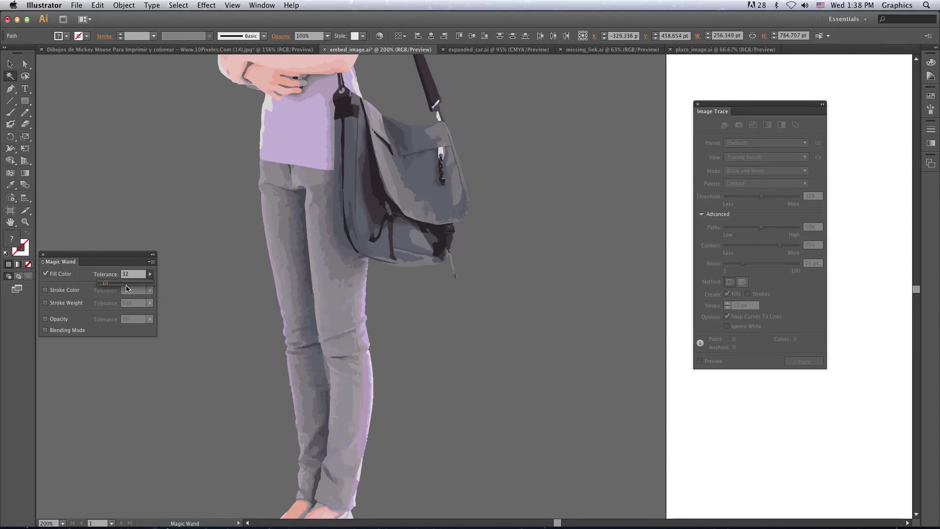
{"action": "type", "text": "154"}
{"action": "left_click", "coordinate": [335, 305]}
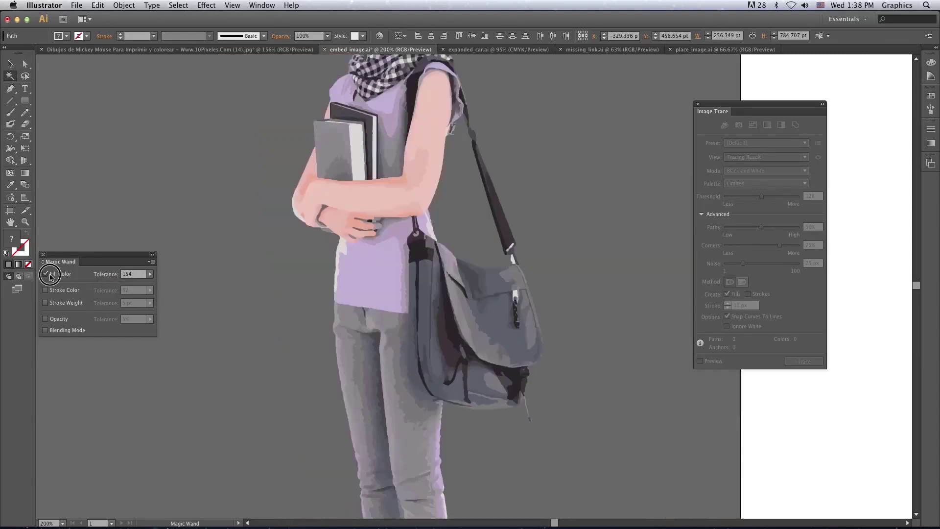
{"action": "left_click", "coordinate": [305, 263]}
- Ungroup the traced girl and fill one jeans leg shape with a white-to-black linear gradient
{"action": "key", "text": "v"}
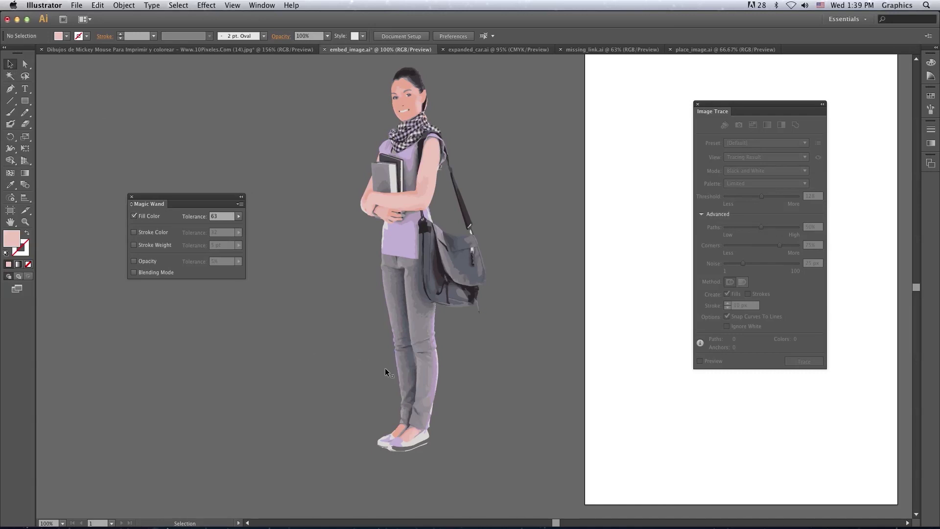
{"action": "left_click", "coordinate": [419, 319]}
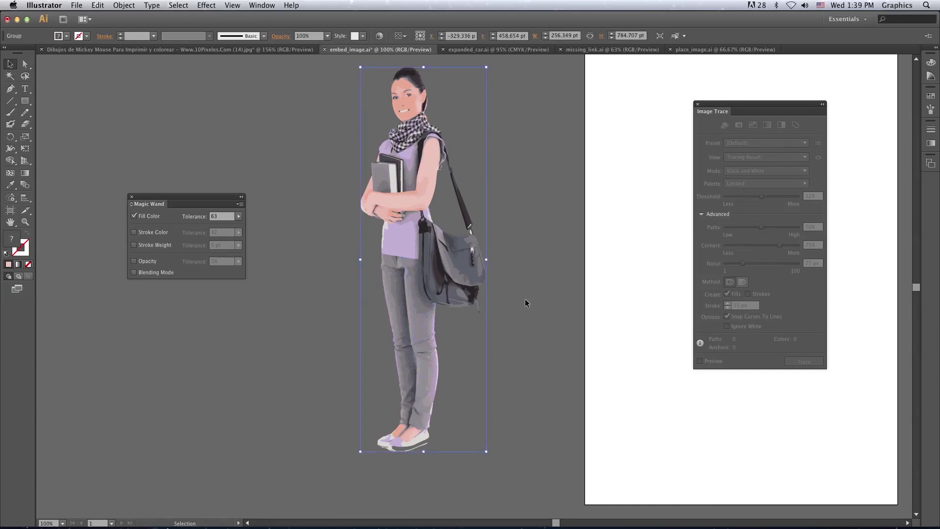
{"action": "key", "text": "super+equal"}
{"action": "key", "text": "super+equal"}
{"action": "key", "text": "super+equal"}
{"action": "right_click", "coordinate": [320, 255]}
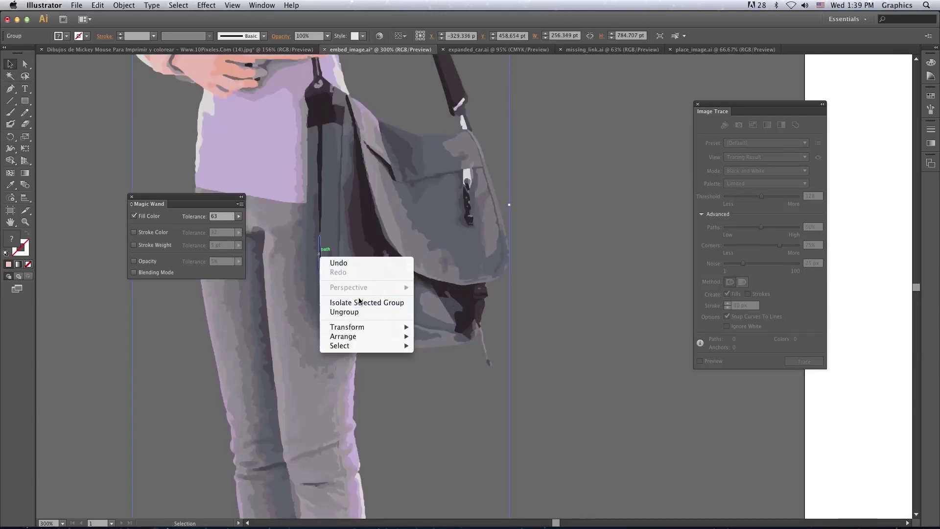
{"action": "left_click", "coordinate": [344, 312]}
{"action": "left_click", "coordinate": [326, 268]}
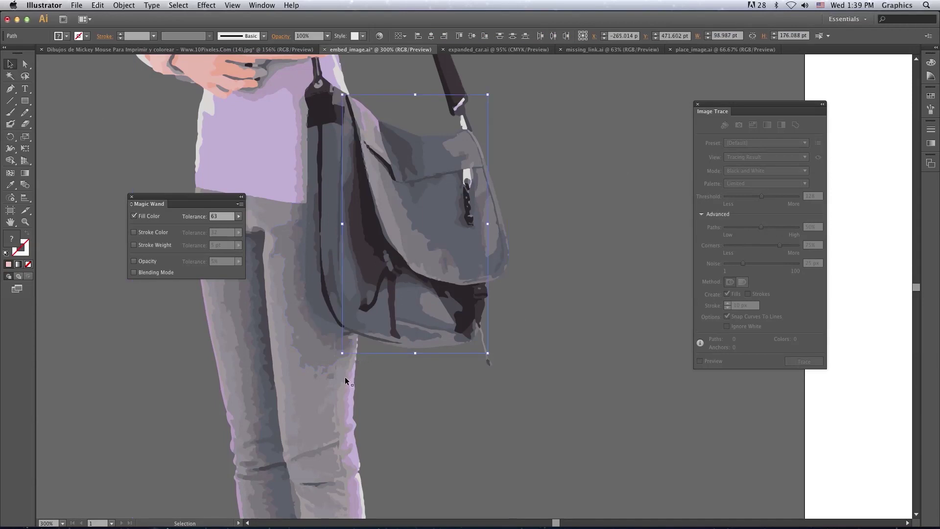
{"action": "left_click", "coordinate": [309, 397]}
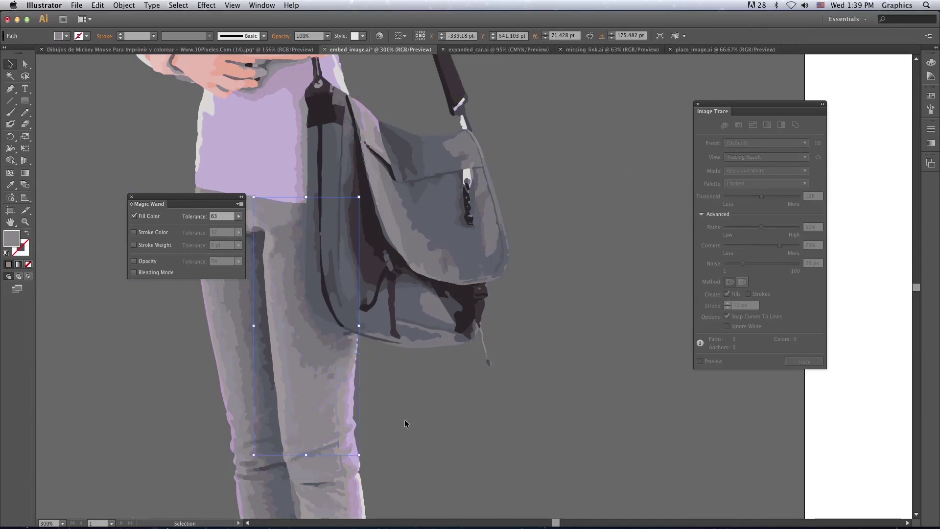
{"action": "left_click", "coordinate": [19, 265]}
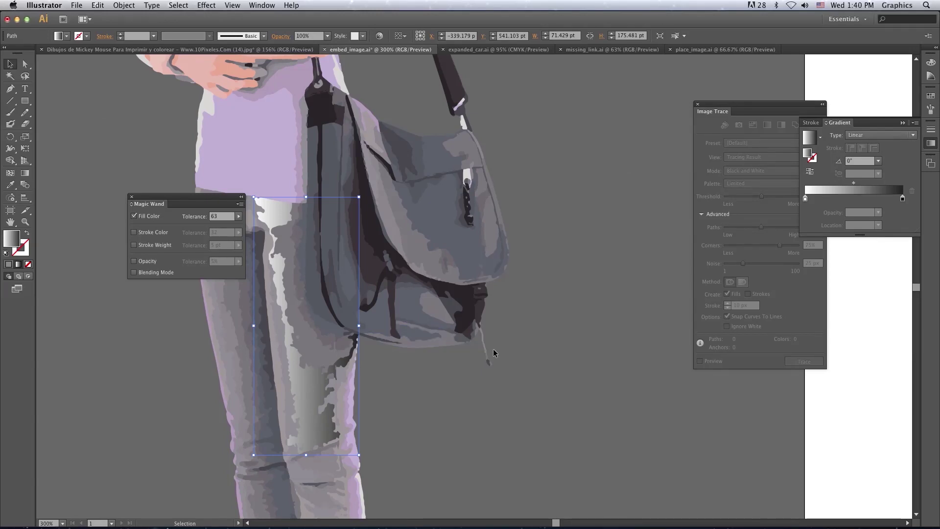
- Give three more jeans leg pieces the same gradient fill, then deselect and zoom out
{"action": "key", "text": "a"}
{"action": "key", "text": "super+minus"}
{"action": "key", "text": "super+minus"}
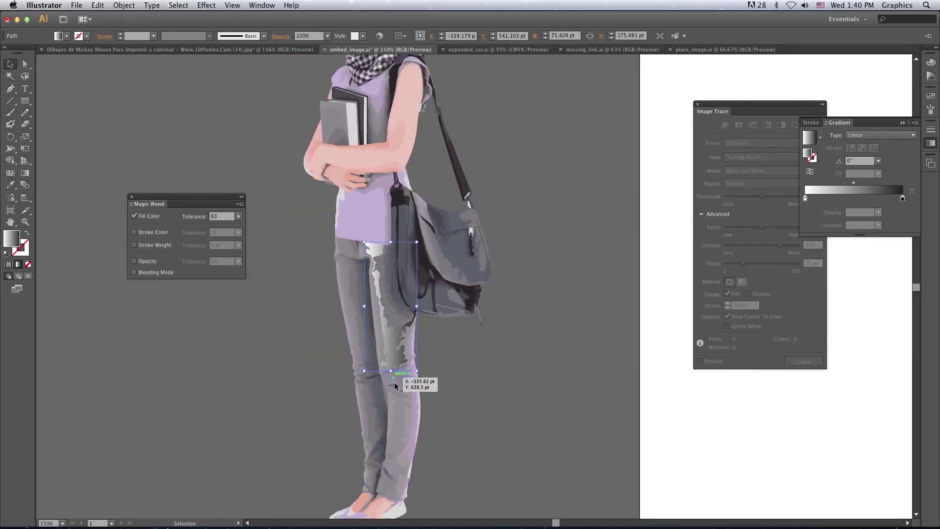
{"action": "key", "text": "v"}
{"action": "left_click", "coordinate": [405, 387]}
{"action": "left_click", "coordinate": [406, 414], "text": "shift"}
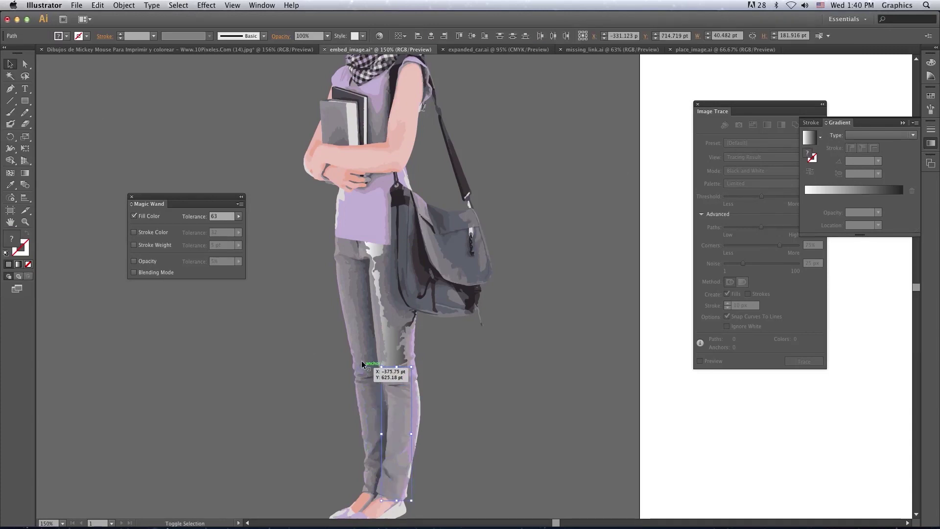
{"action": "left_click", "coordinate": [371, 411], "text": "shift"}
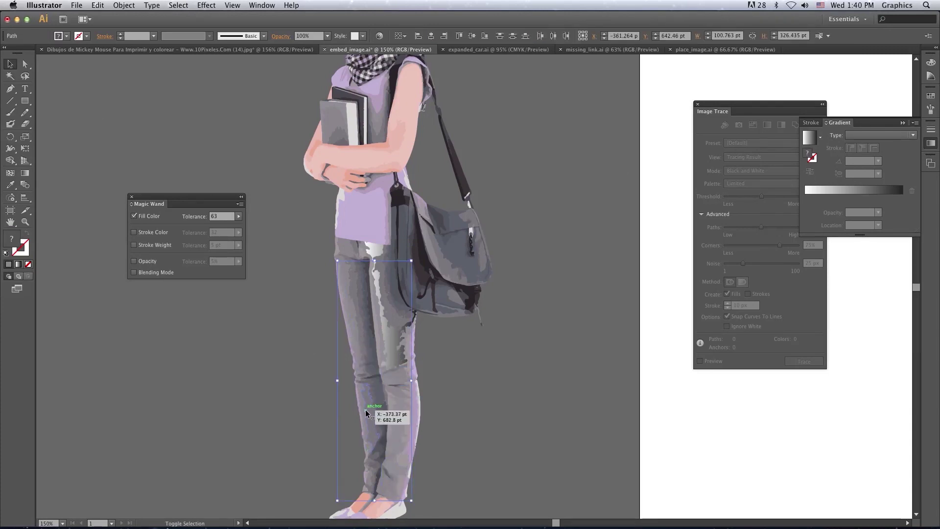
{"action": "left_click", "coordinate": [18, 264]}
{"action": "left_click", "coordinate": [172, 354]}
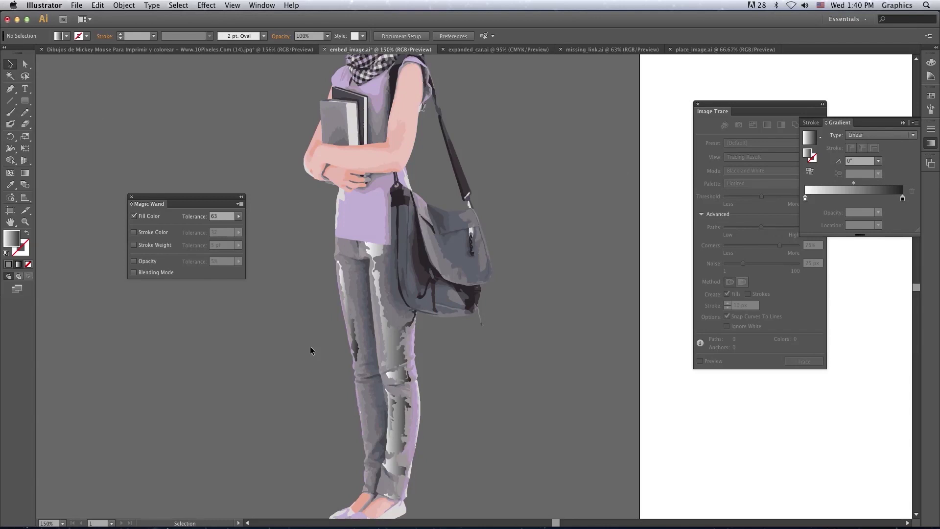
{"action": "key", "text": "super+minus"}
{"action": "key", "text": "super+minus"}
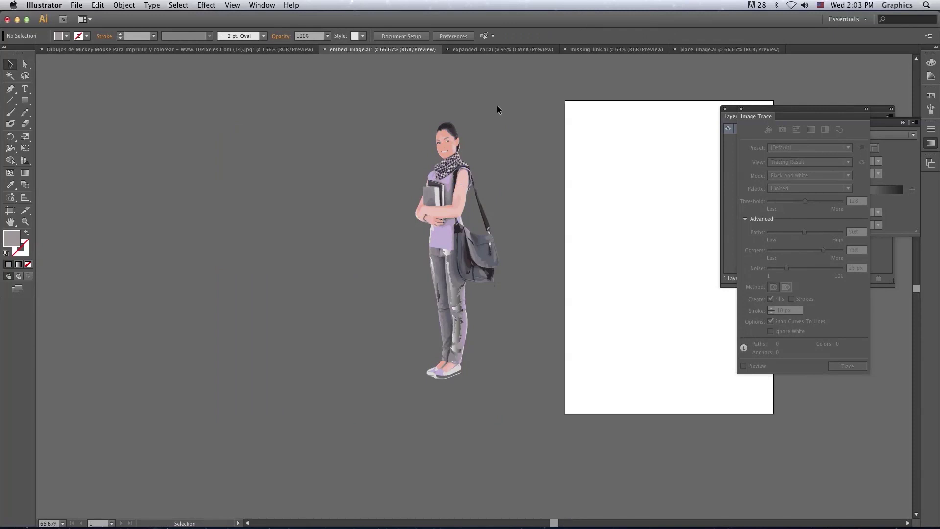
- Marquee-select the traced girl's upper body and delete it, keeping the legs
{"action": "mouse_move", "coordinate": [475, 105]}
{"action": "left_mouse_down"}
{"action": "mouse_move", "coordinate": [273, 325]}
{"action": "mouse_move", "coordinate": [290, 308]}
{"action": "left_mouse_up"}
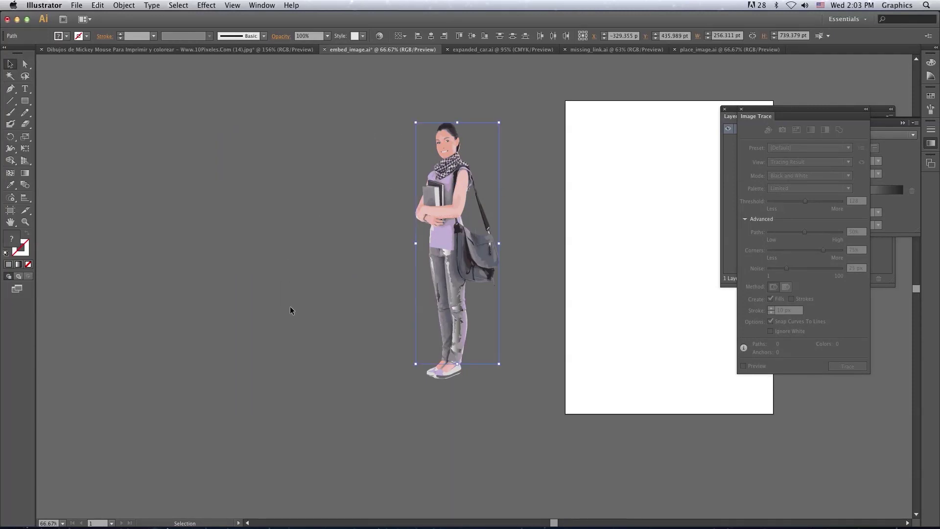
{"action": "left_click", "coordinate": [382, 293]}
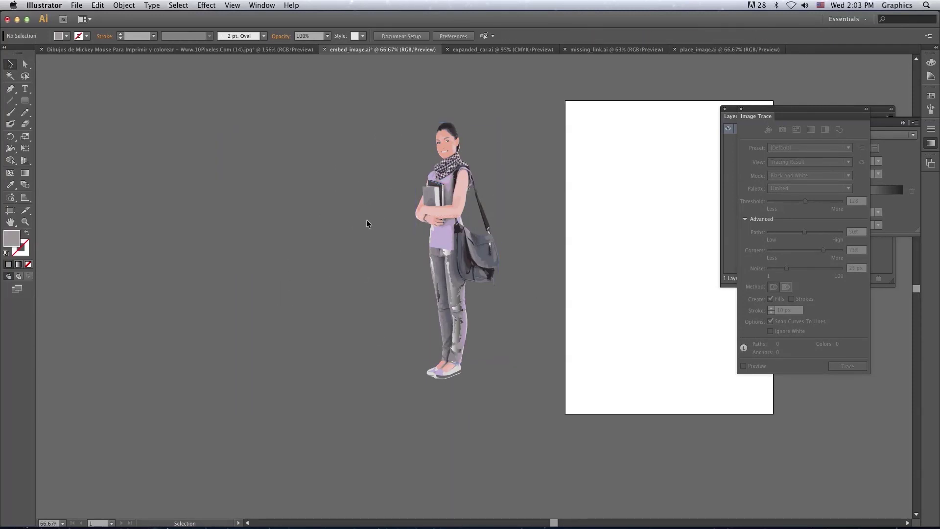
{"action": "left_click_drag", "start_coordinate": [523, 107], "coordinate": [348, 309]}
{"action": "left_click_drag", "start_coordinate": [348, 309], "coordinate": [343, 307]}
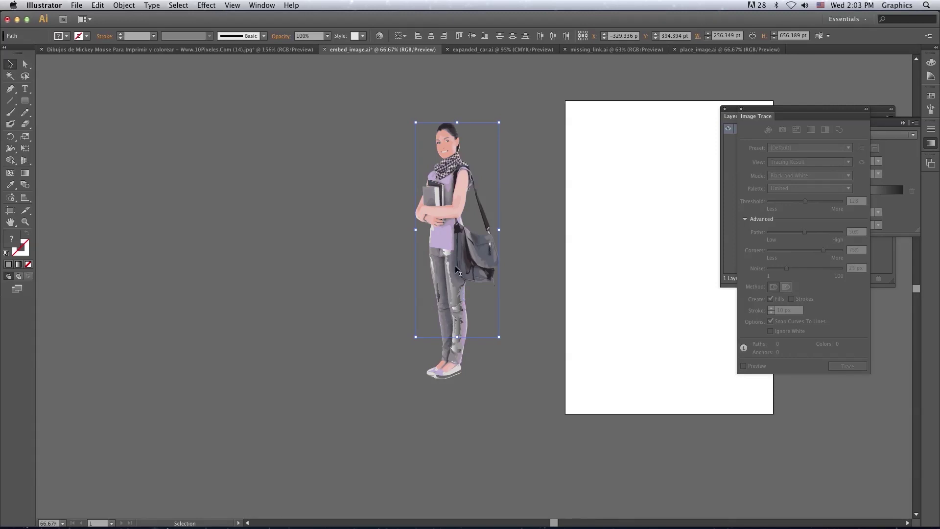
{"action": "key", "text": "Delete"}
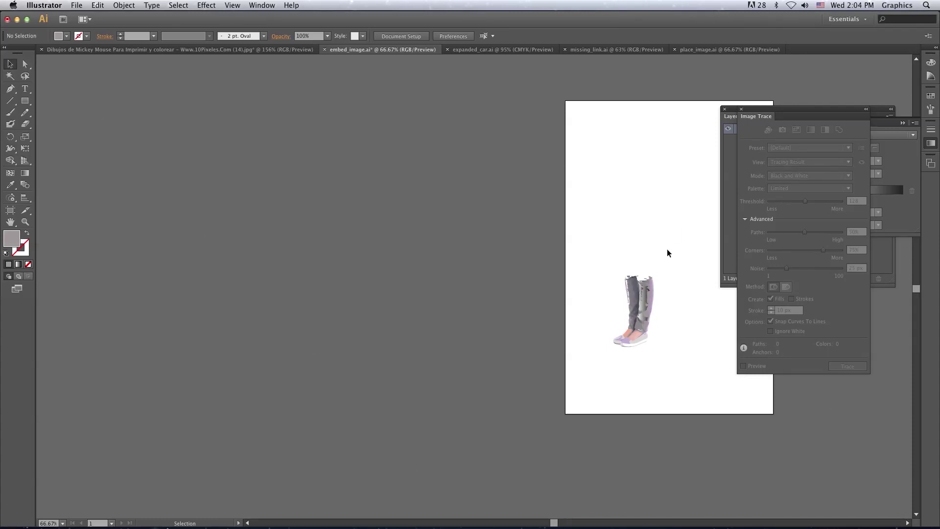
- Group the remaining leg pieces, drag them away, and glance at the Mickey Mouse document
{"action": "left_click_drag", "start_coordinate": [602, 198], "coordinate": [299, 370]}
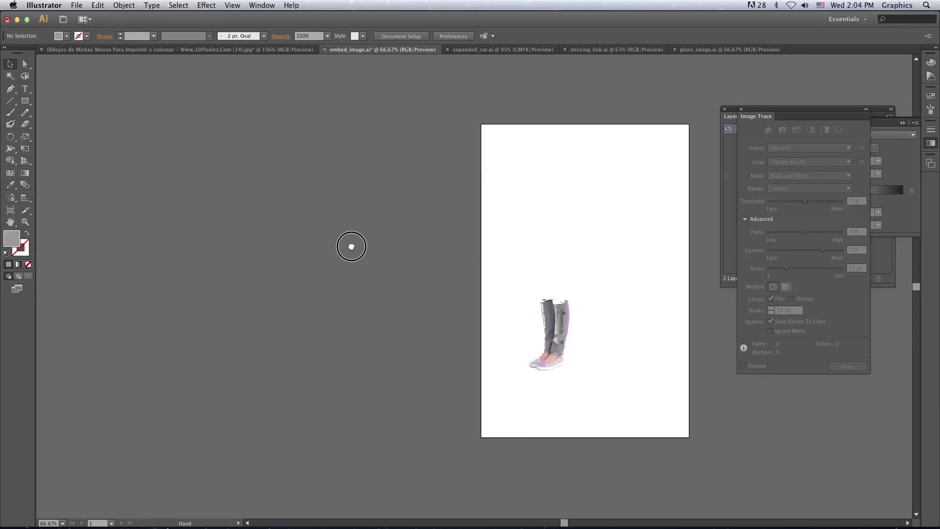
{"action": "left_click", "coordinate": [328, 359]}
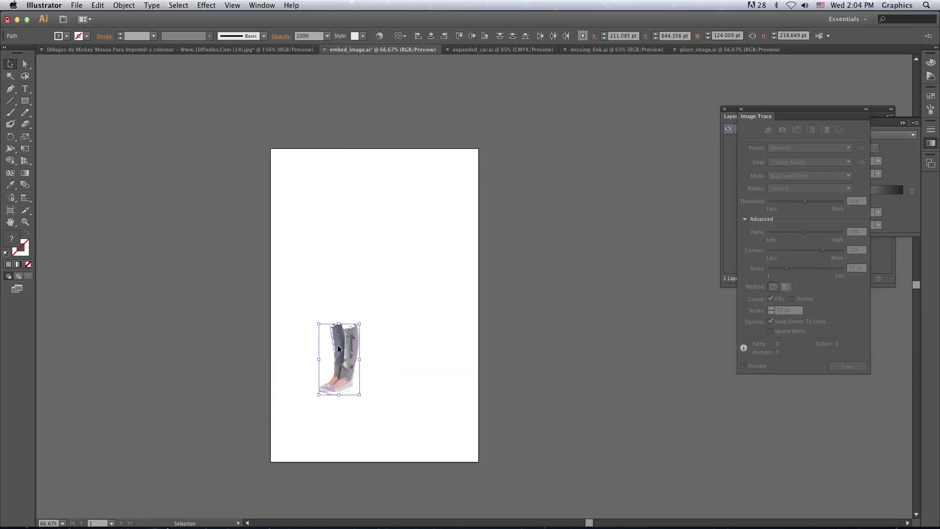
{"action": "right_click", "coordinate": [338, 349]}
{"action": "left_click", "coordinate": [360, 398]}
{"action": "mouse_move", "coordinate": [345, 354]}
{"action": "left_mouse_down"}
{"action": "mouse_move", "coordinate": [489, 425]}
{"action": "mouse_move", "coordinate": [401, 416]}
{"action": "mouse_move", "coordinate": [296, 426]}
{"action": "left_mouse_up"}
{"action": "left_click", "coordinate": [460, 413]}
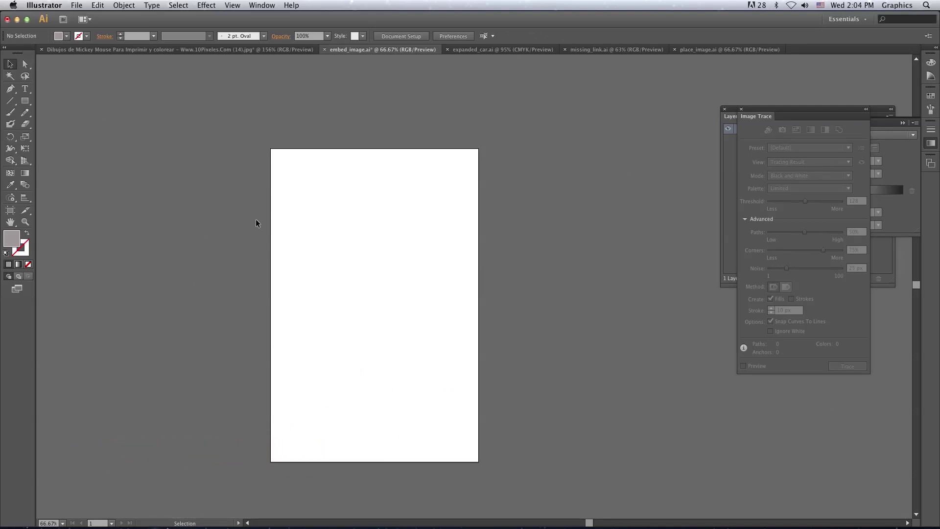
{"action": "left_click", "coordinate": [200, 50]}
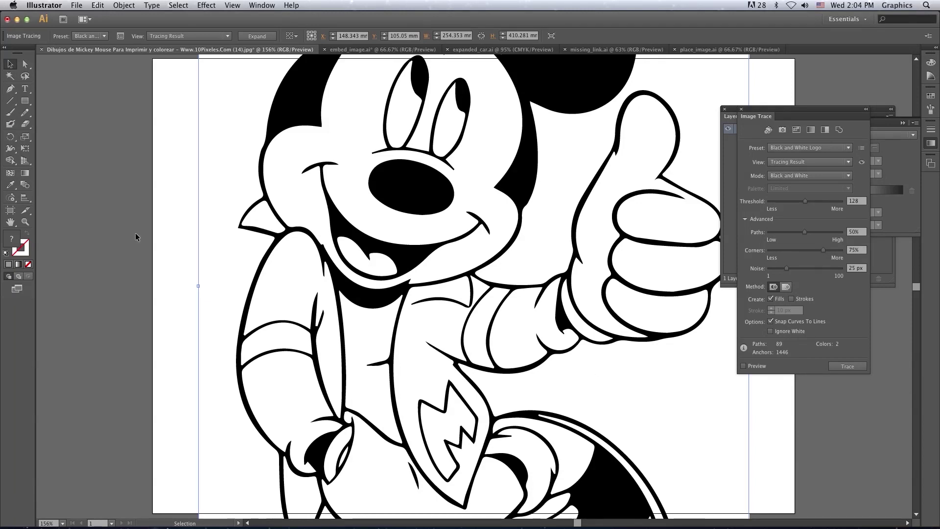
{"action": "left_click", "coordinate": [363, 49]}
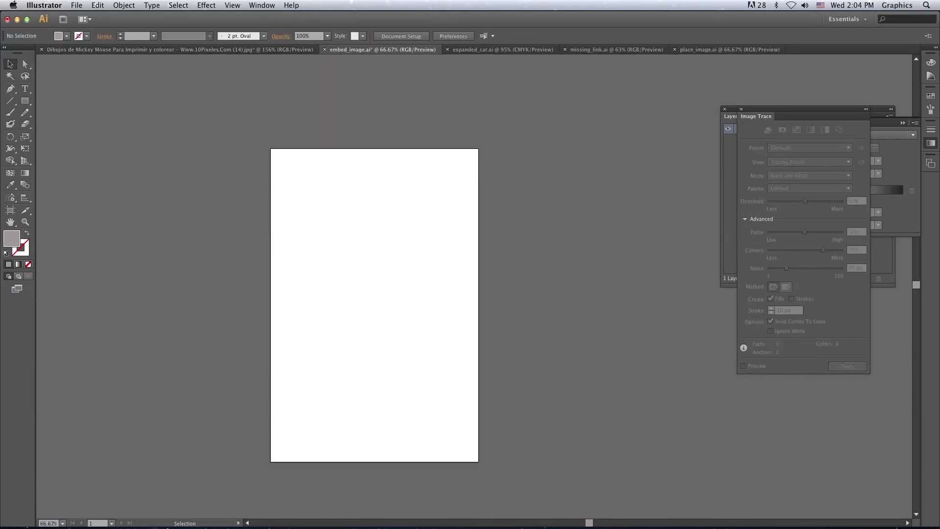
- Place the www_sunna_info_aaam1 calligraphy image as a linked file
{"action": "left_click", "coordinate": [80, 7]}
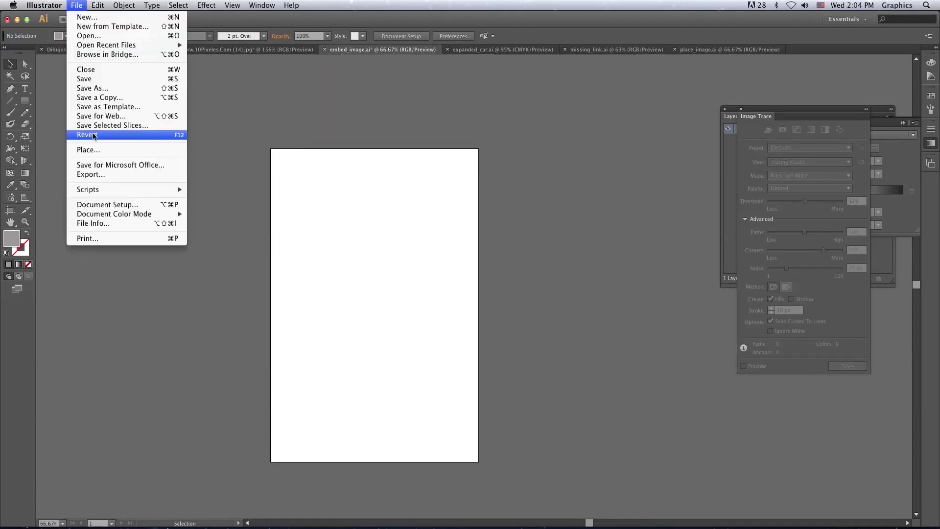
{"action": "left_click", "coordinate": [89, 149]}
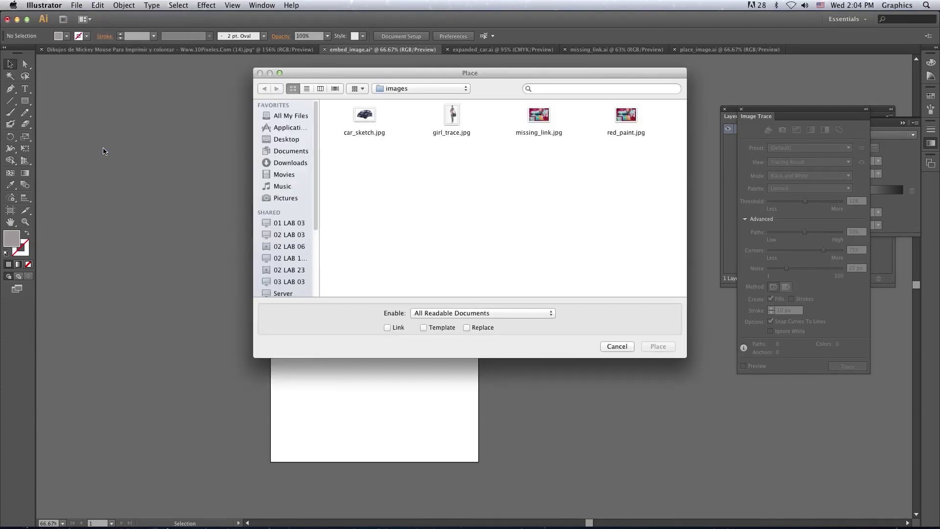
{"action": "left_click", "coordinate": [550, 162]}
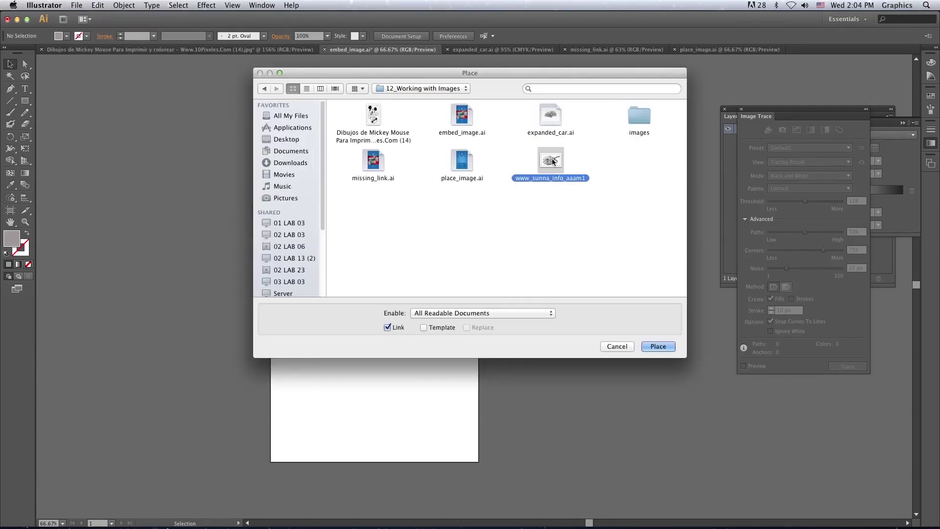
{"action": "left_click", "coordinate": [661, 345]}
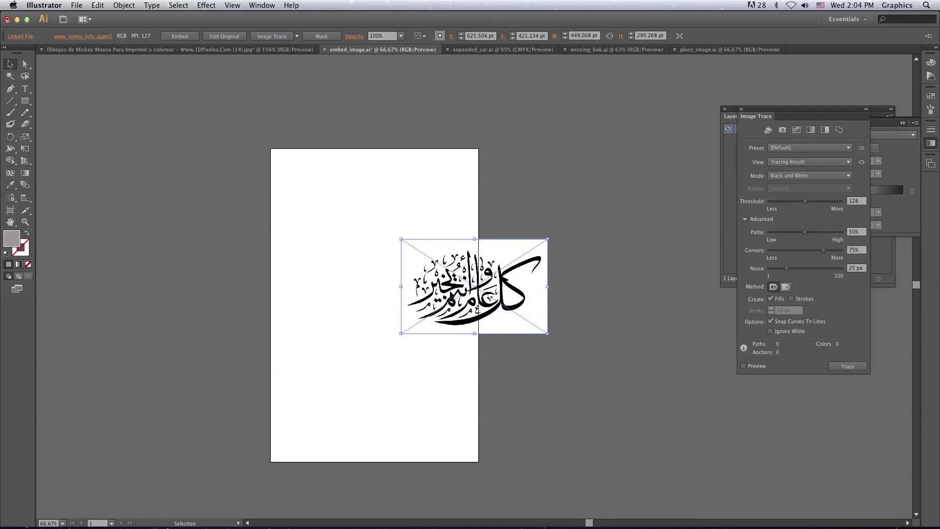
- Move the calligraphy up-left and enlarge it to about 590 × 381 pt
{"action": "left_click_drag", "start_coordinate": [488, 279], "coordinate": [380, 258]}
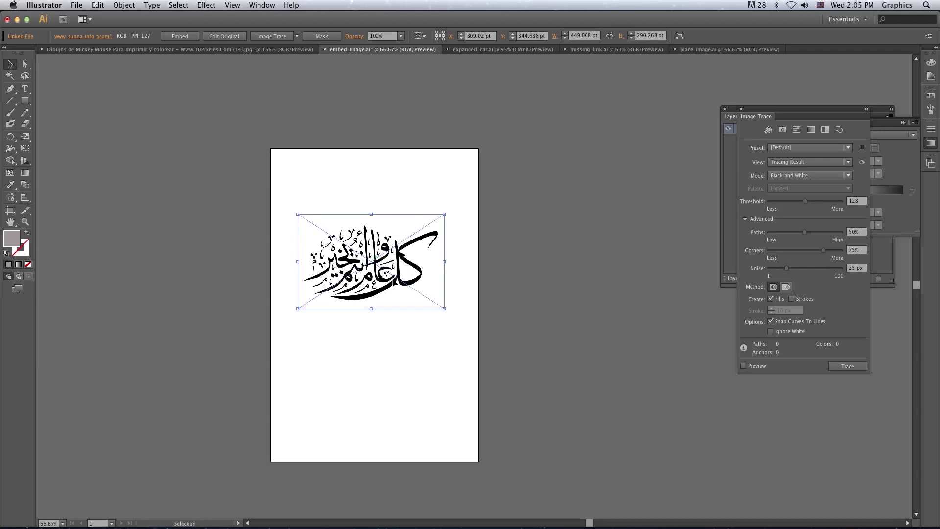
{"action": "left_click_drag", "start_coordinate": [444, 308], "coordinate": [490, 338]}
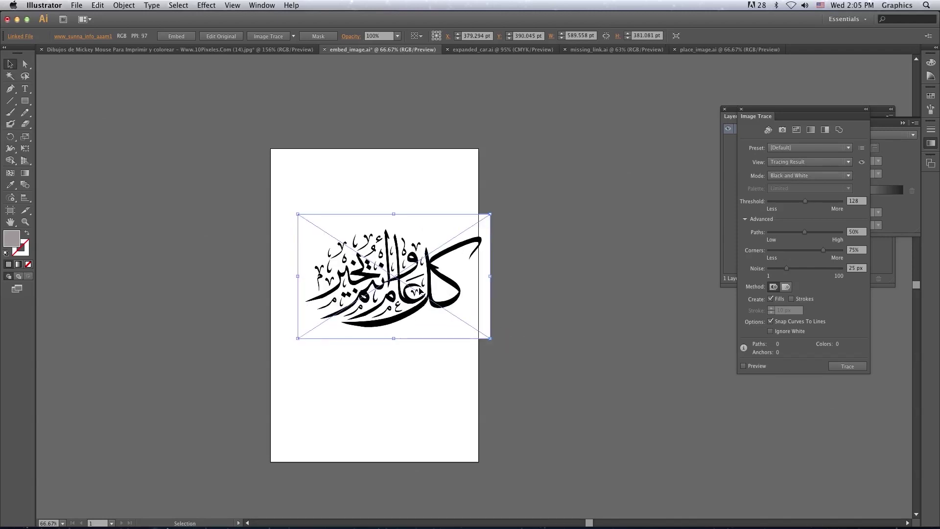
{"action": "left_click_drag", "start_coordinate": [420, 291], "coordinate": [341, 279]}
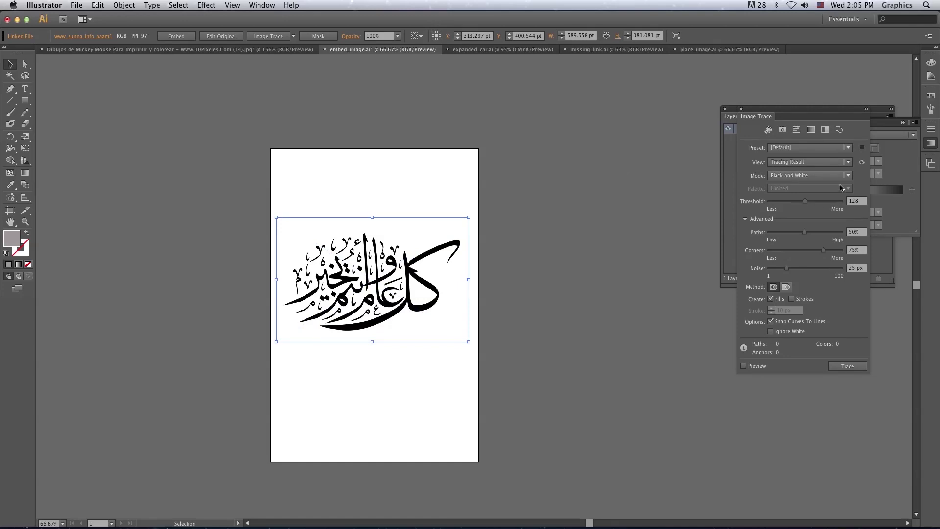
- Trace the calligraphy in Black and White mode with Ignore White and Preview, then expand it
{"action": "left_click", "coordinate": [849, 176]}
{"action": "left_click", "coordinate": [831, 210]}
{"action": "left_click", "coordinate": [770, 335]}
{"action": "left_click", "coordinate": [743, 366]}
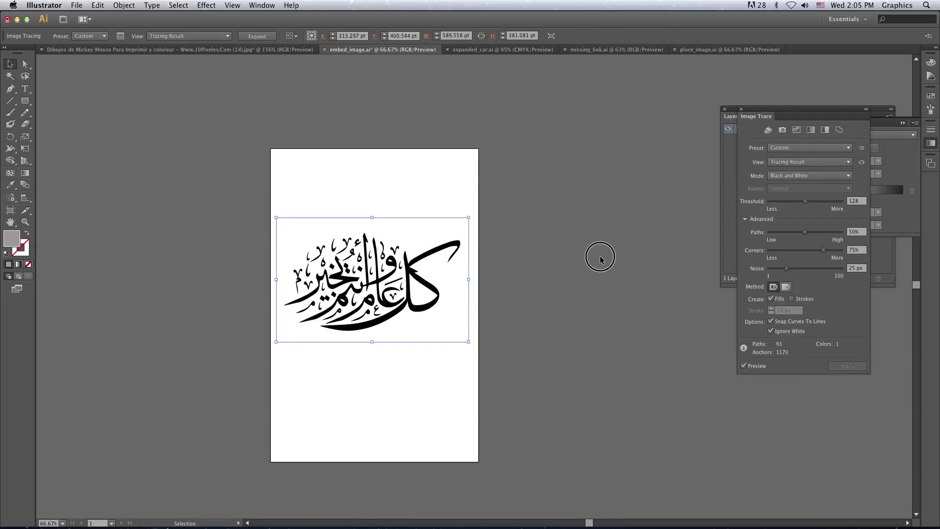
{"action": "left_click", "coordinate": [255, 37]}
- Ungroup the expanded calligraphy and move it off the artboard to the left
{"action": "right_click", "coordinate": [312, 296]}
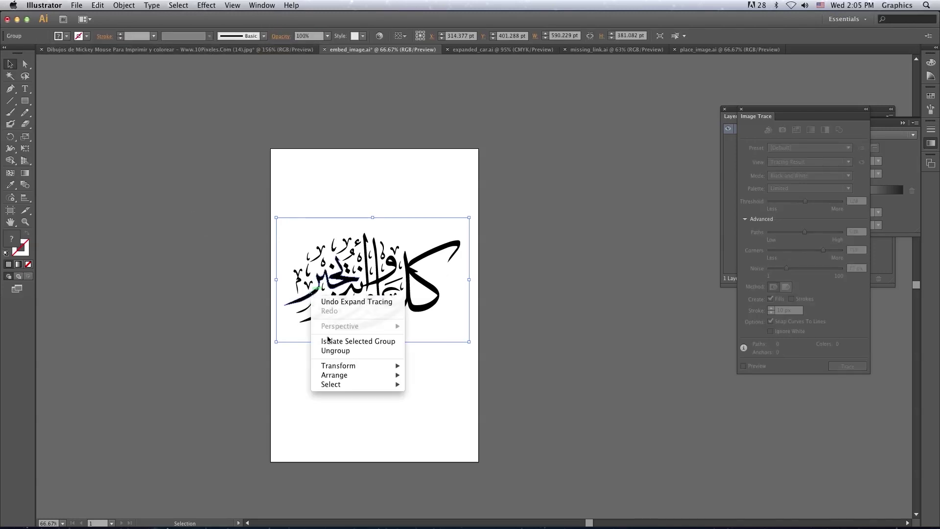
{"action": "left_click", "coordinate": [335, 351]}
{"action": "left_click", "coordinate": [327, 374]}
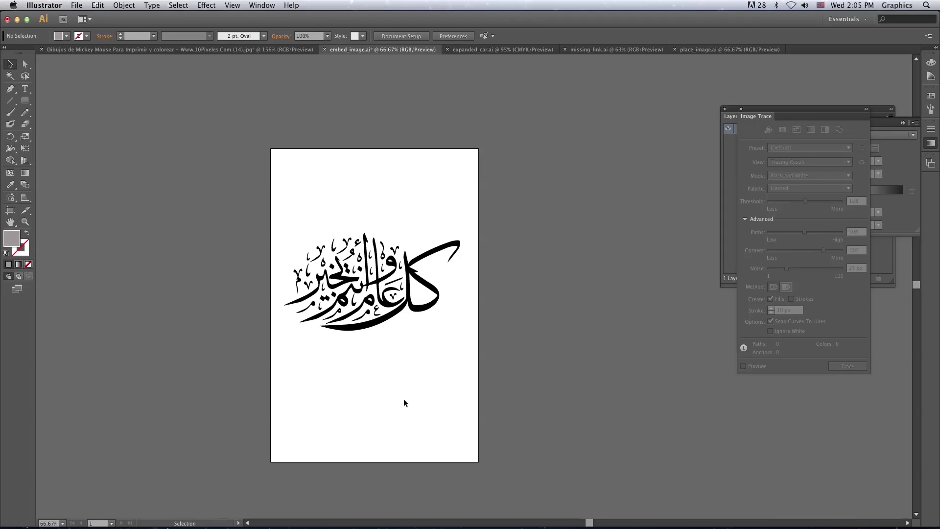
{"action": "left_click_drag", "start_coordinate": [483, 201], "coordinate": [262, 345]}
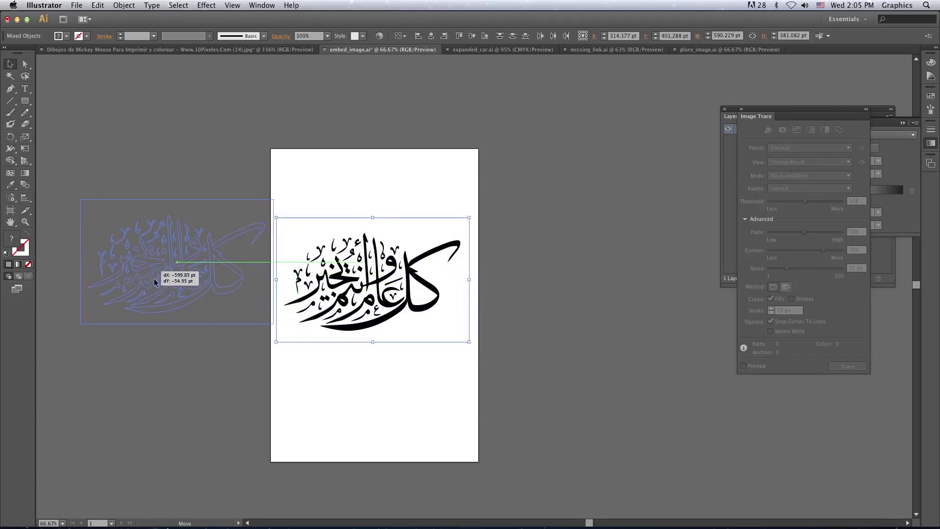
{"action": "left_click_drag", "start_coordinate": [349, 293], "coordinate": [154, 276]}
{"action": "left_click", "coordinate": [221, 364]}
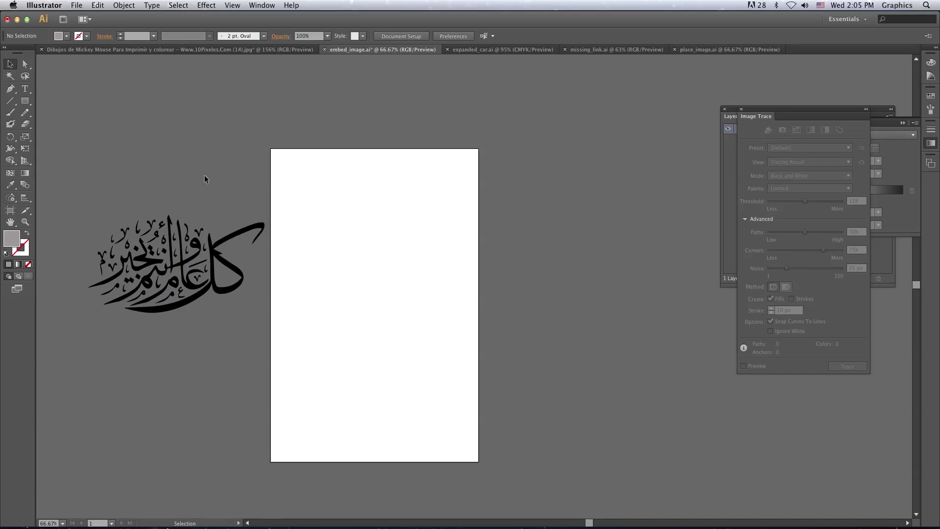
- Fill the calligraphy's right part red, middle part green and left part yellow
{"action": "left_click", "coordinate": [118, 308]}
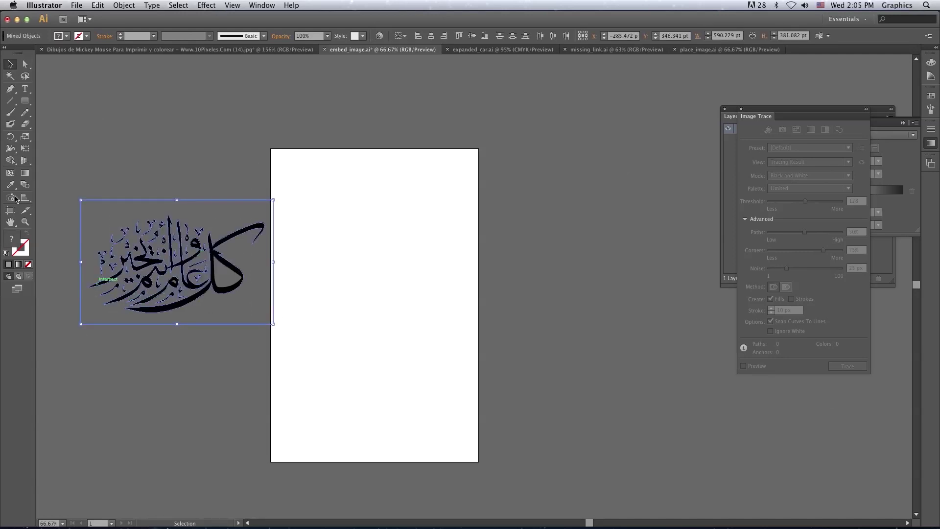
{"action": "left_click", "coordinate": [66, 36]}
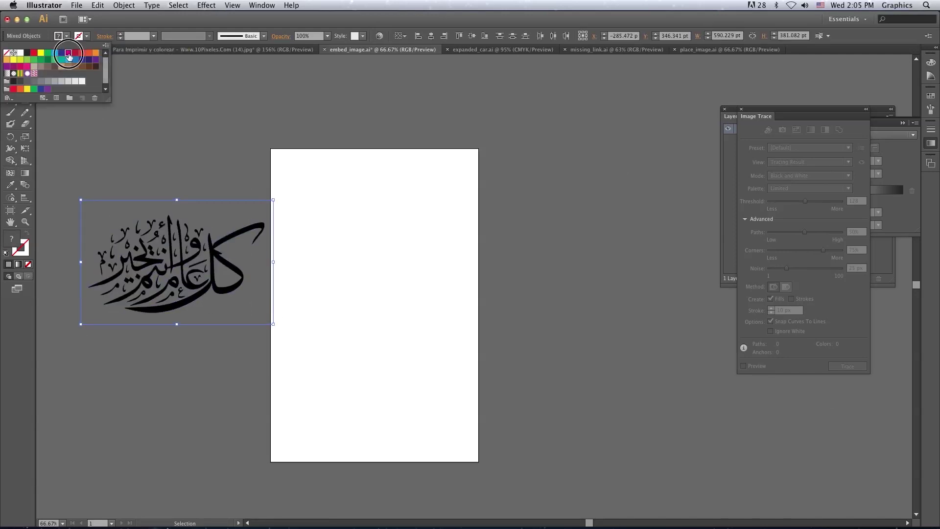
{"action": "left_click", "coordinate": [33, 52]}
{"action": "left_click", "coordinate": [156, 274]}
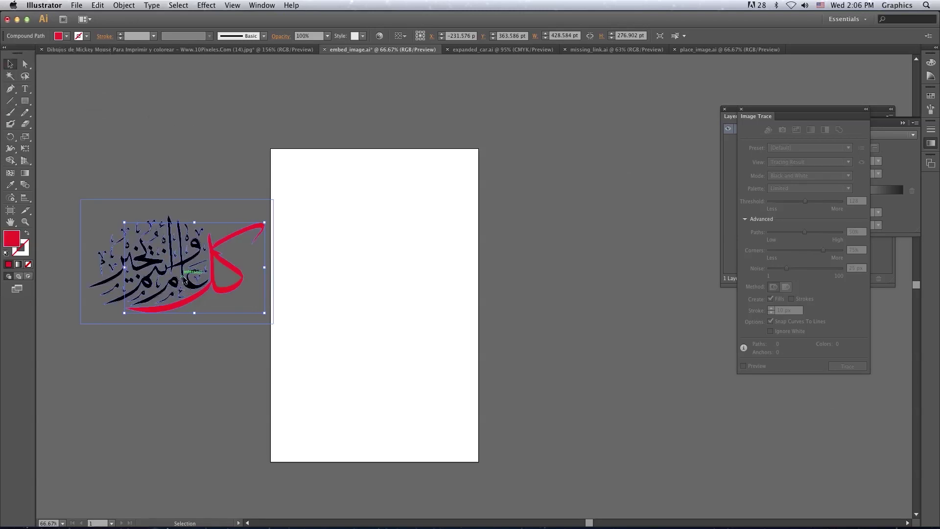
{"action": "left_click", "coordinate": [66, 36]}
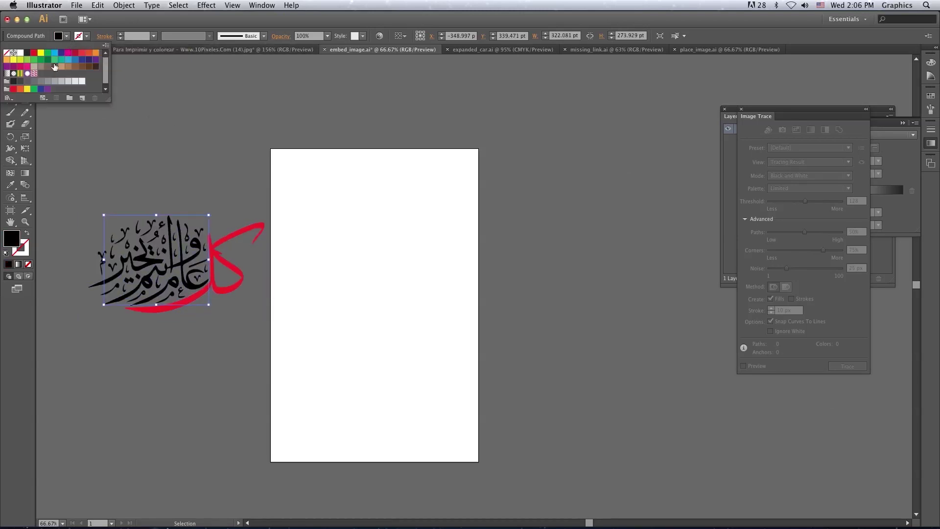
{"action": "left_click", "coordinate": [48, 59]}
{"action": "left_click", "coordinate": [240, 196]}
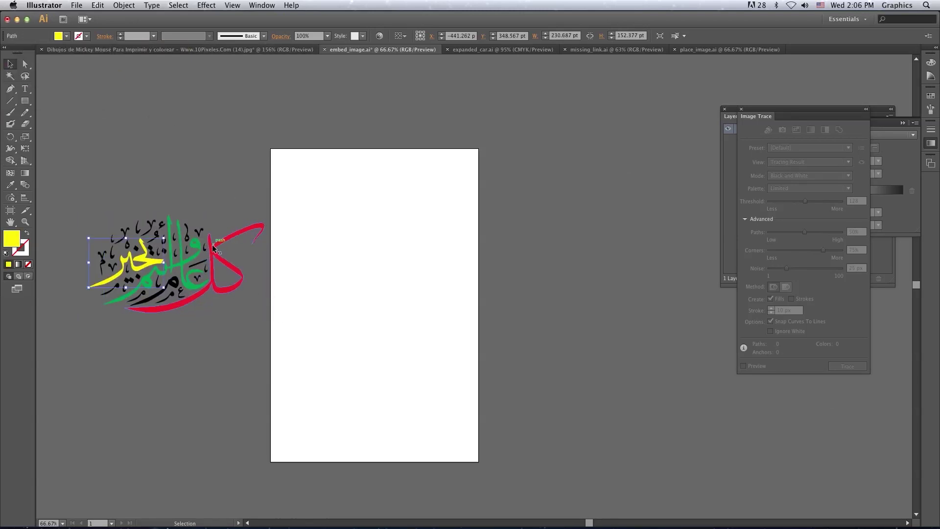
- Move the whole recoloured calligraphy back onto the white artboard
{"action": "left_click_drag", "start_coordinate": [275, 196], "coordinate": [46, 325]}
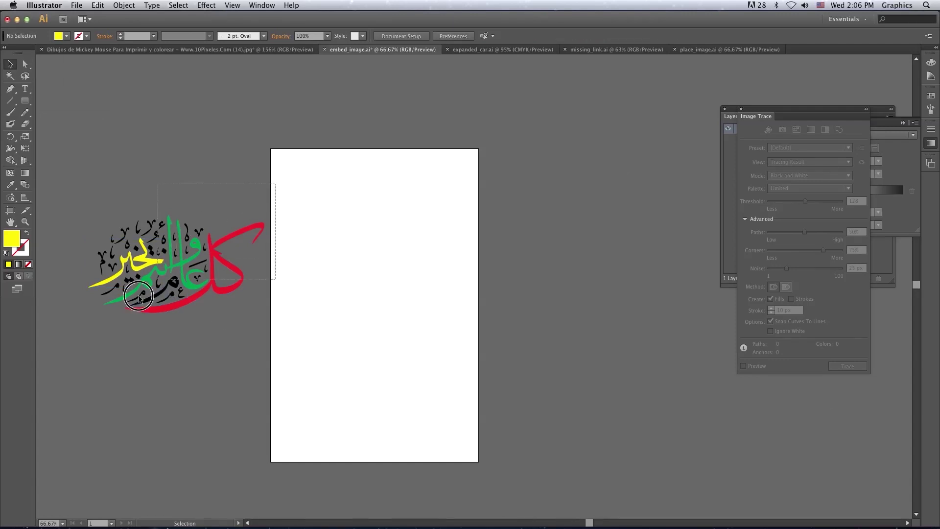
{"action": "left_click_drag", "start_coordinate": [165, 280], "coordinate": [360, 301]}
{"action": "left_click", "coordinate": [379, 396]}
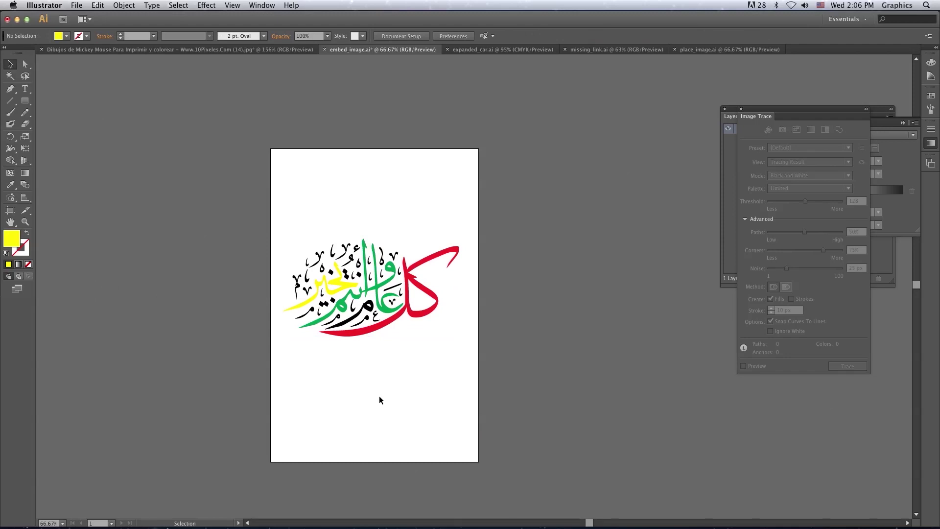
- Zoom to 150% and delete all of the recoloured calligraphy artwork
{"action": "key", "text": "super+equal"}
{"action": "key", "text": "super+equal"}
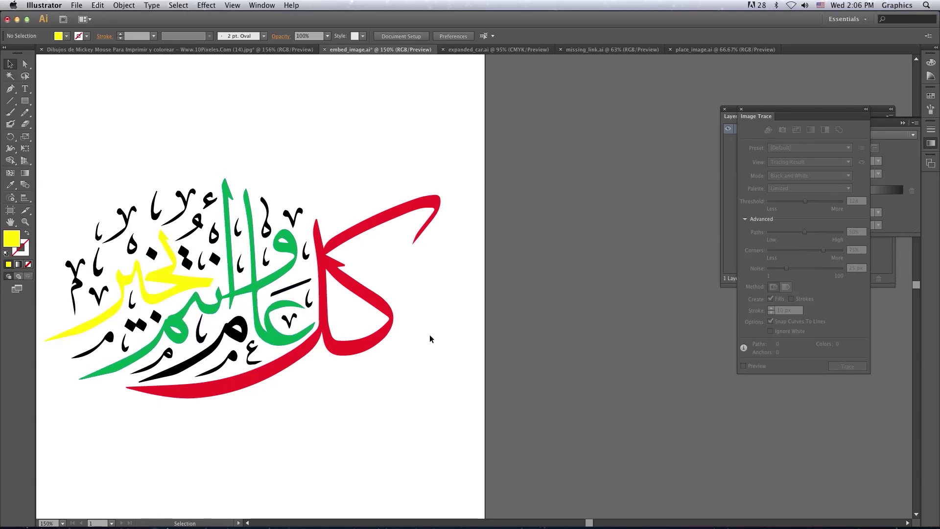
{"action": "left_click_drag", "start_coordinate": [407, 289], "coordinate": [532, 273]}
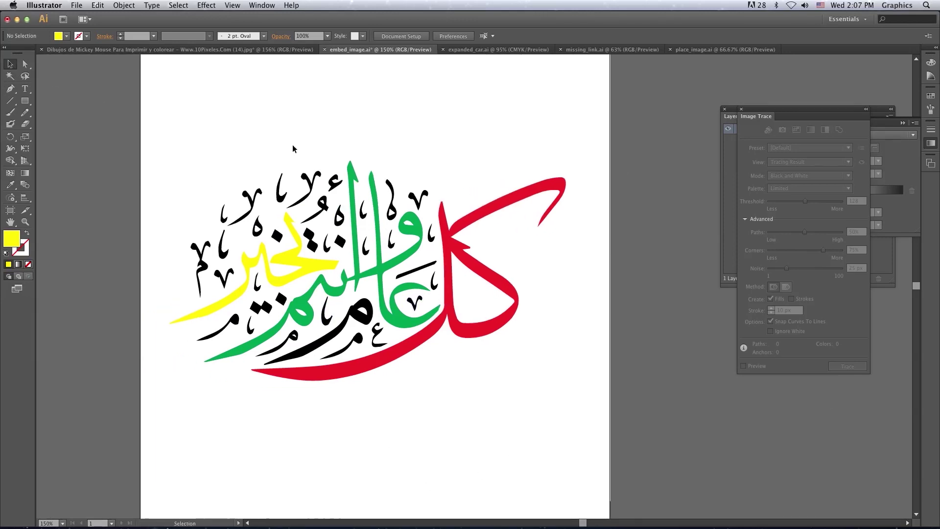
{"action": "left_click_drag", "start_coordinate": [574, 119], "coordinate": [138, 397]}
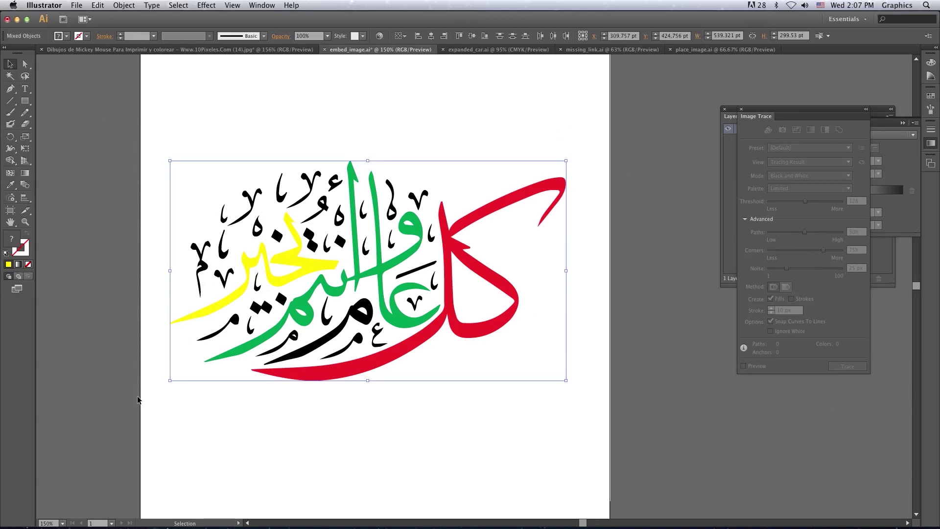
{"action": "key", "text": "Delete"}
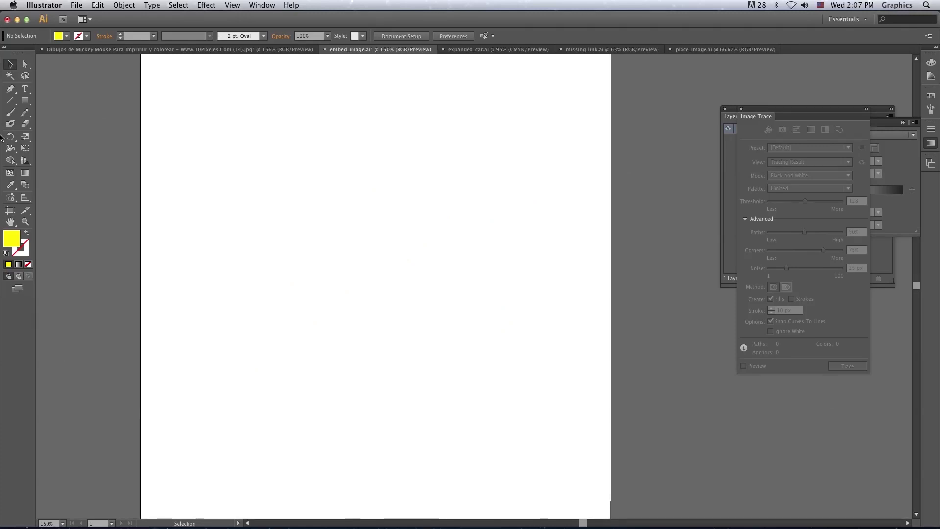
- Place car_sketch.jpg from the images folder as a linked image
{"action": "left_click", "coordinate": [76, 5]}
{"action": "left_click", "coordinate": [88, 149]}
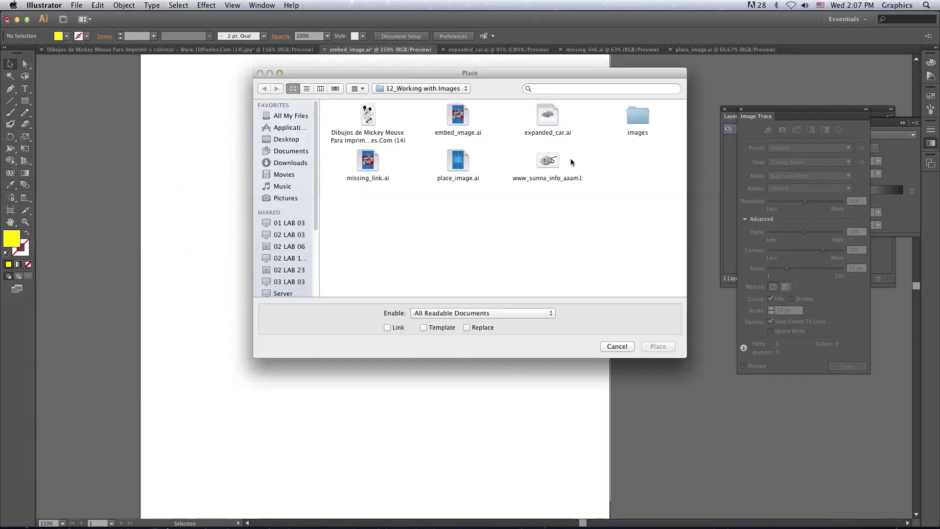
{"action": "double_click", "coordinate": [637, 118]}
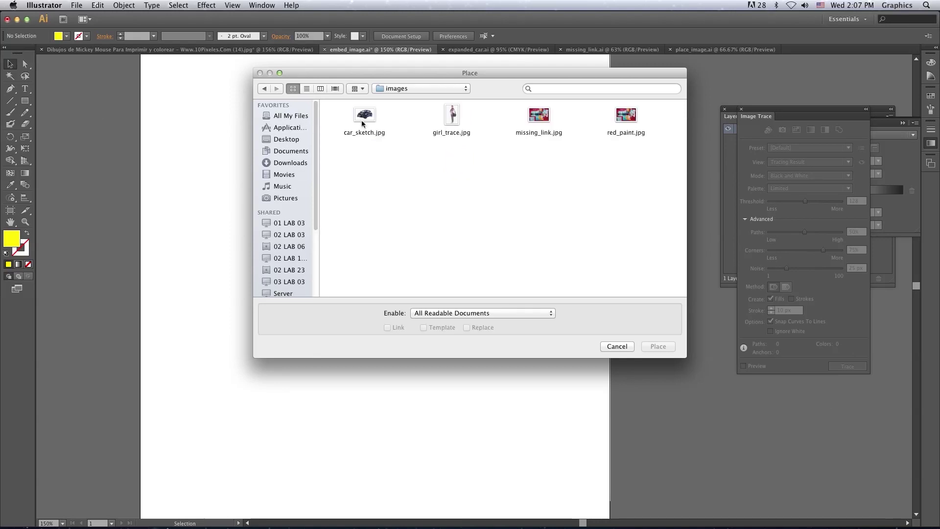
{"action": "left_click", "coordinate": [361, 119]}
{"action": "left_click", "coordinate": [656, 346]}
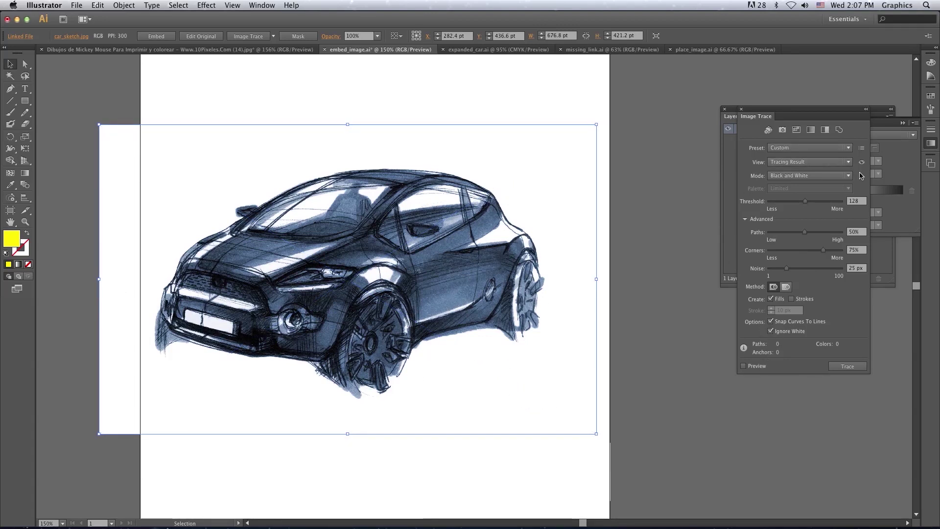
- Trace the car sketch with the Sketched Art preset, then switch the mode to Grayscale
{"action": "left_click", "coordinate": [849, 148]}
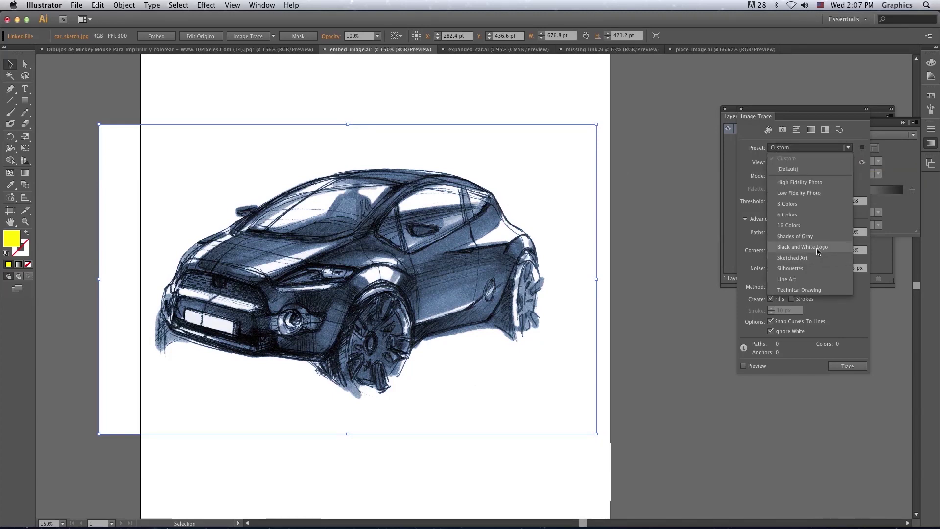
{"action": "left_click", "coordinate": [815, 258]}
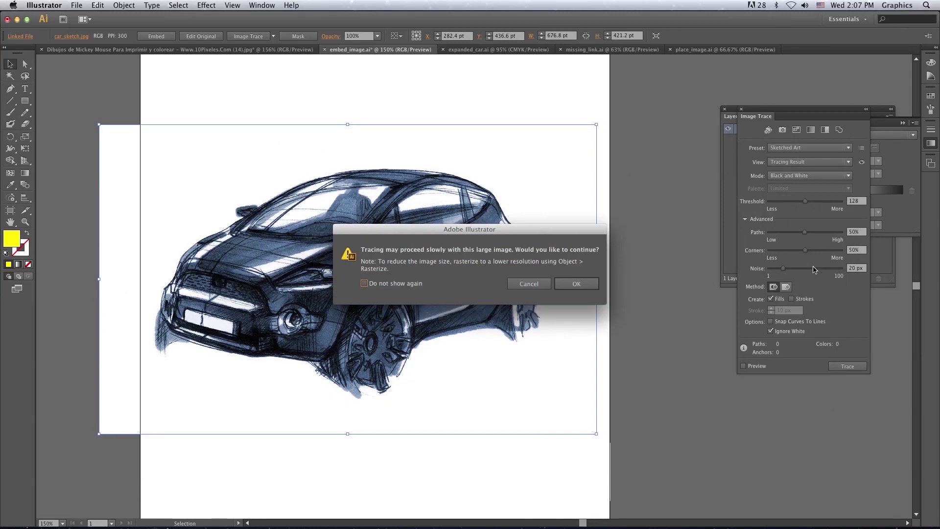
{"action": "key", "text": "Return"}
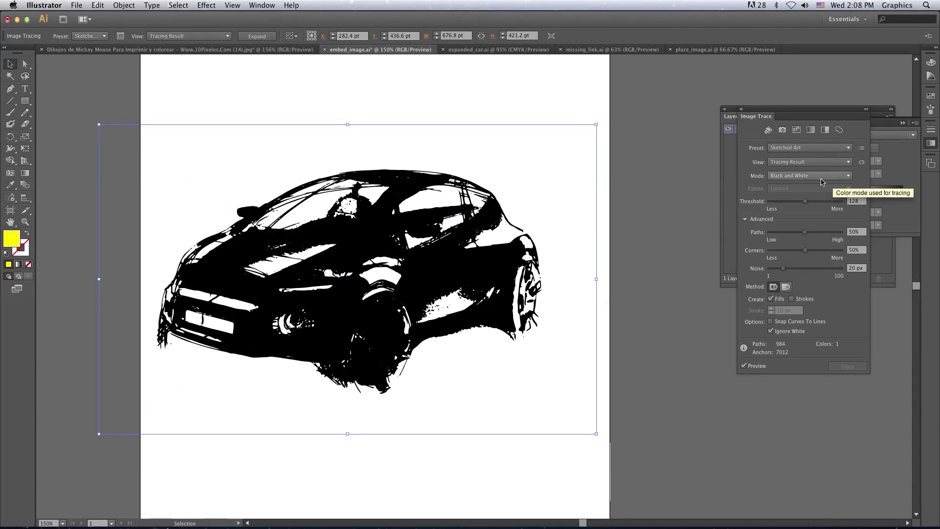
{"action": "left_click", "coordinate": [851, 176]}
{"action": "left_click", "coordinate": [829, 197]}
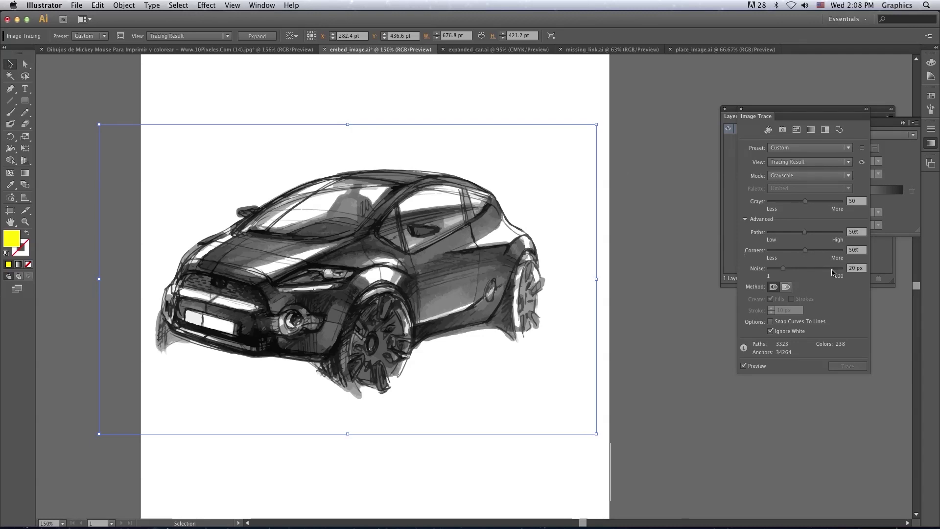
- Expand the grayscale car trace into vector paths and reposition it on the artboard
{"action": "left_click", "coordinate": [786, 265]}
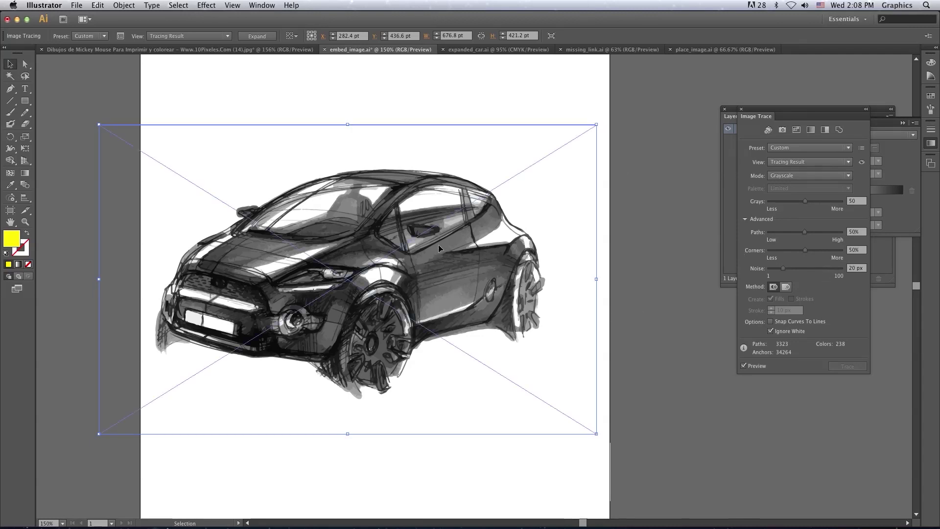
{"action": "left_click", "coordinate": [257, 36]}
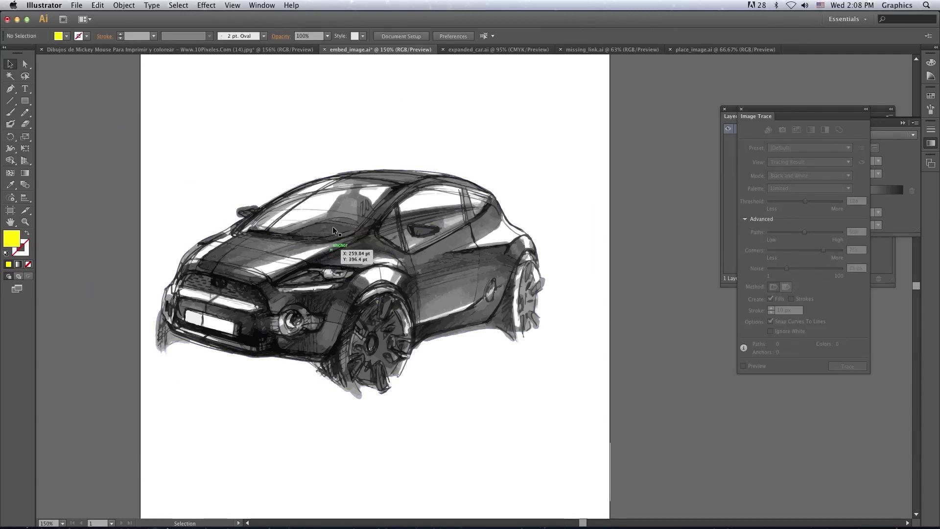
{"action": "left_click_drag", "start_coordinate": [333, 227], "coordinate": [672, 304]}
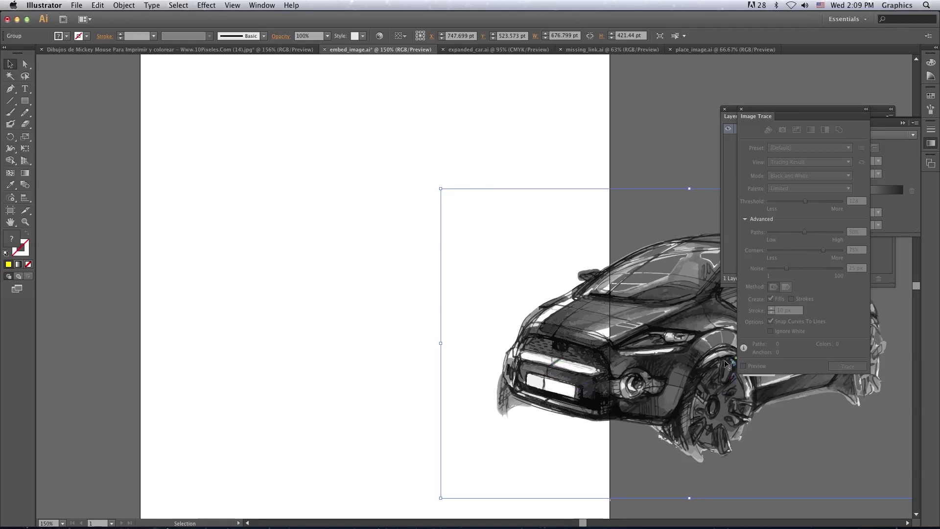
{"action": "mouse_move", "coordinate": [705, 362]}
{"action": "left_mouse_down"}
{"action": "mouse_move", "coordinate": [471, 356]}
{"action": "mouse_move", "coordinate": [409, 315]}
{"action": "left_mouse_up"}
- Deselect the car and create a new blank CMYK document, Untitled-5
{"action": "left_click", "coordinate": [605, 126]}
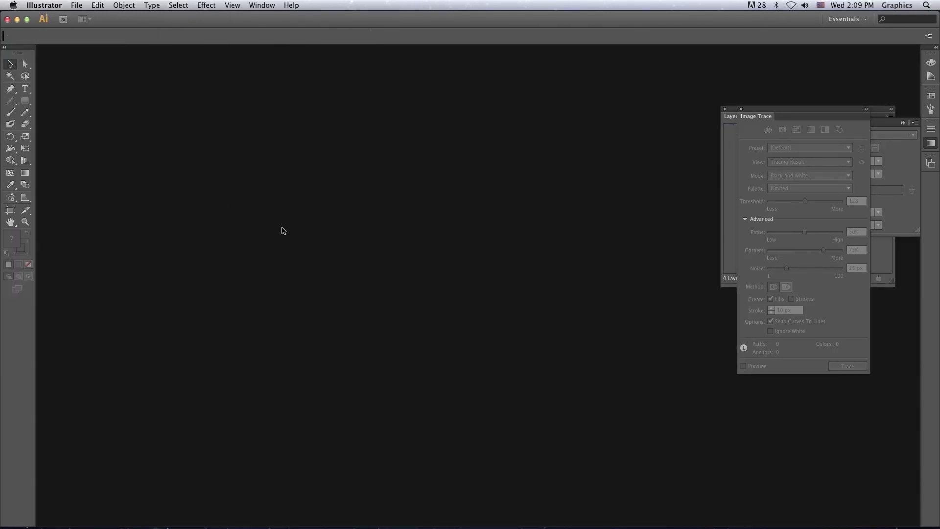
{"action": "key", "text": "super+n"}
{"action": "key", "text": "Return"}
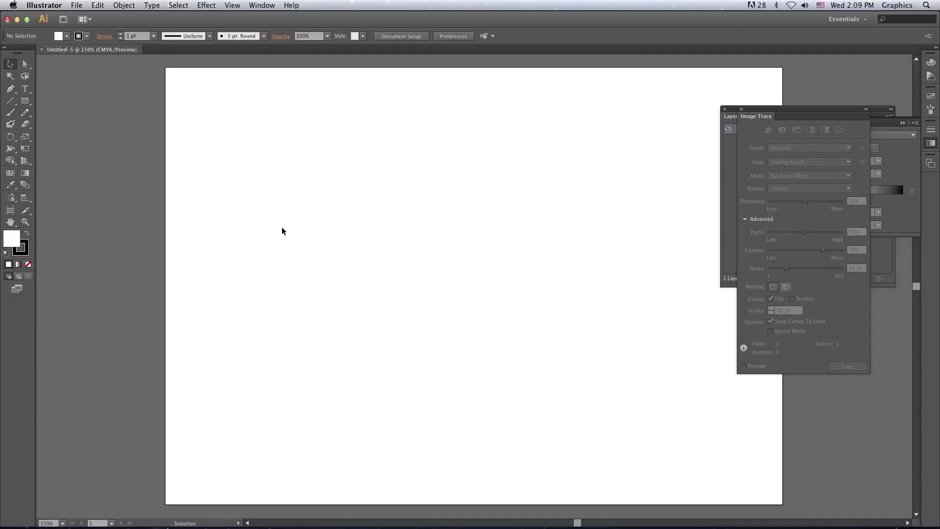
{"action": "left_click", "coordinate": [76, 5]}
- Place girl_trace.jpg on the new artboard and select it
{"action": "left_click", "coordinate": [88, 150]}
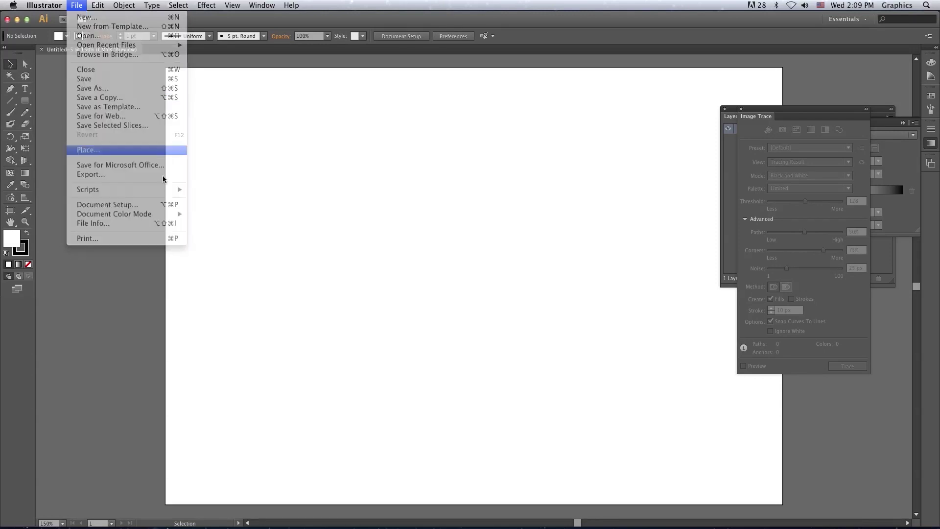
{"action": "left_click", "coordinate": [452, 115]}
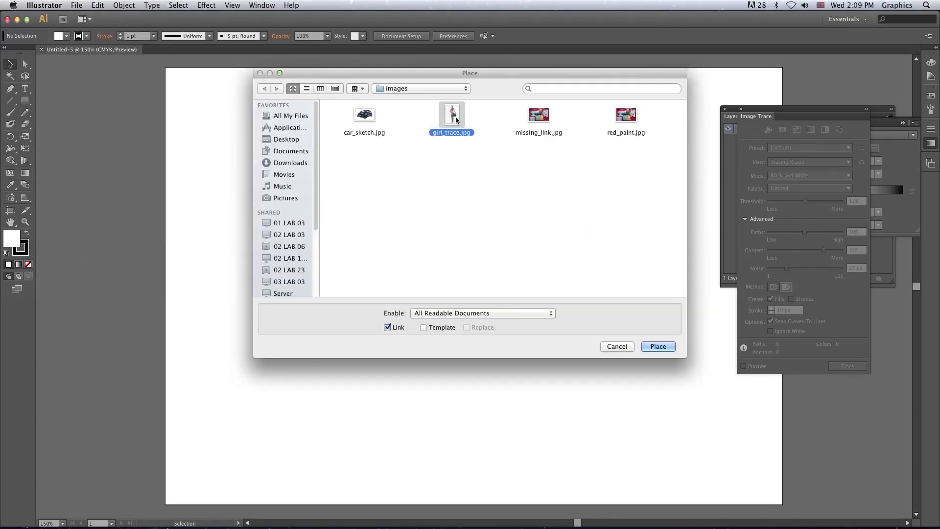
{"action": "left_click", "coordinate": [659, 346]}
{"action": "left_click", "coordinate": [318, 192]}
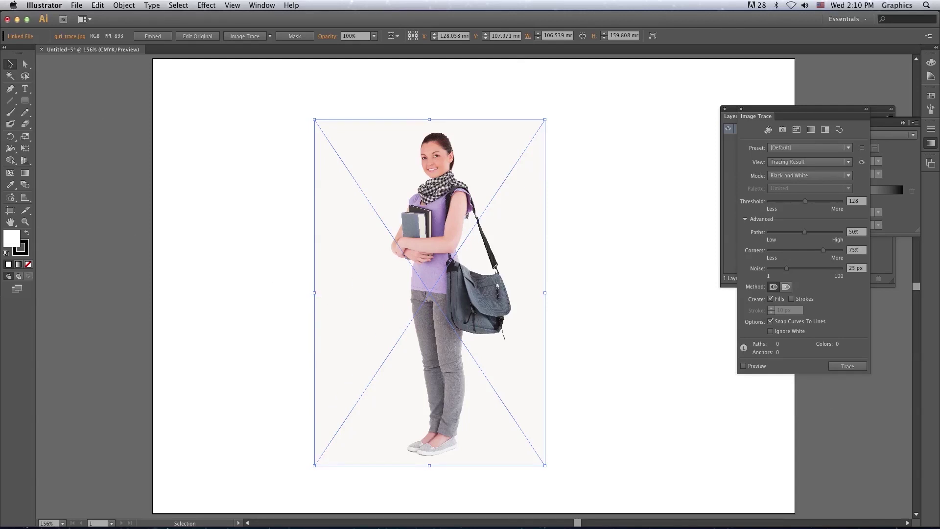
{"action": "left_click", "coordinate": [122, 6]}
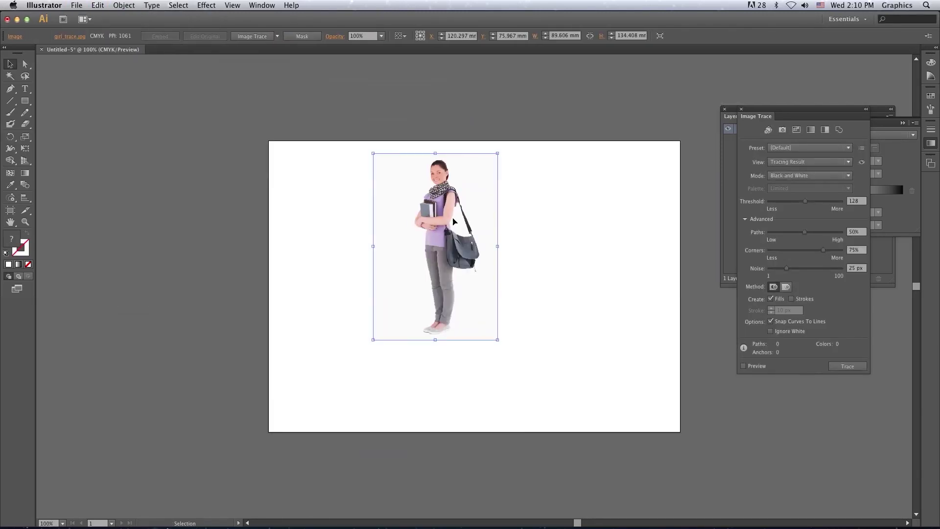
- Embed the girl photo, then move it lower and enlarge it on the artboard
{"action": "left_click", "coordinate": [440, 243]}
{"action": "left_click_drag", "start_coordinate": [441, 243], "coordinate": [439, 276]}
{"action": "left_click_drag", "start_coordinate": [373, 185], "coordinate": [350, 153]}
{"action": "left_click", "coordinate": [252, 141]}
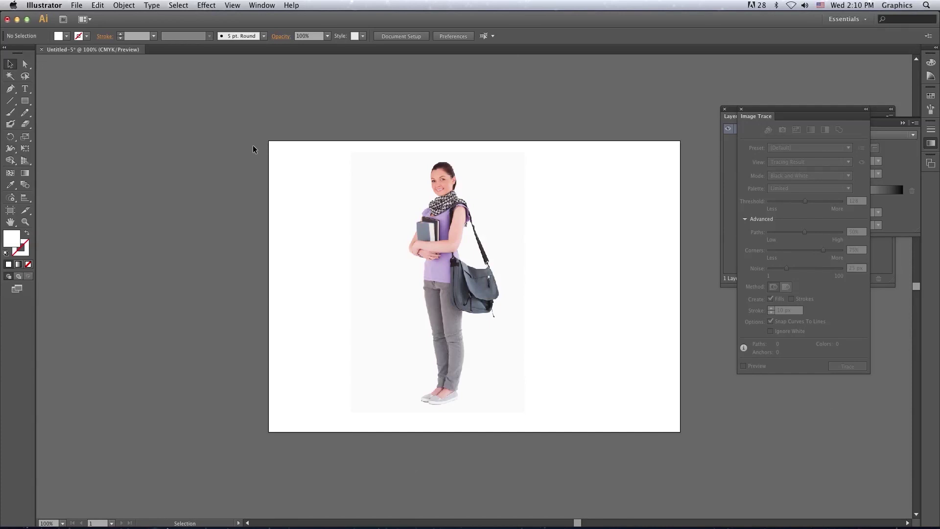
- Zoom in to 200% and centre the girl photo, reselect it, and cancel a Place dialog
{"action": "key", "text": "super+equal"}
{"action": "key", "text": "super+equal"}
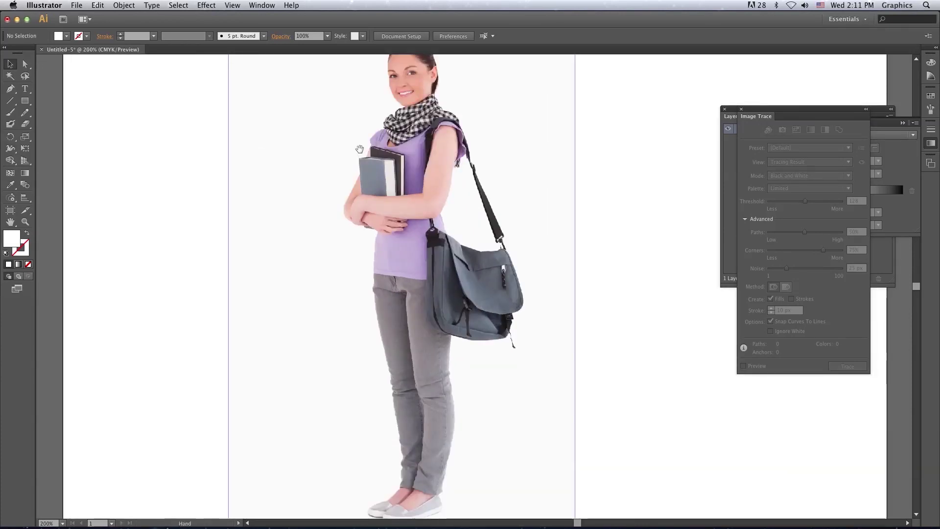
{"action": "mouse_move", "coordinate": [358, 152]}
{"action": "left_mouse_down"}
{"action": "mouse_move", "coordinate": [339, 220]}
{"action": "mouse_move", "coordinate": [342, 195]}
{"action": "left_mouse_up"}
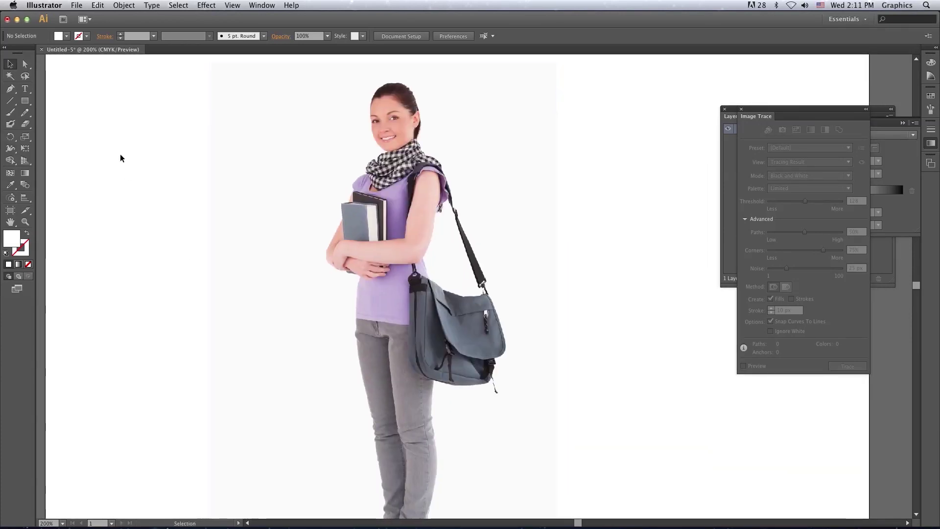
{"action": "left_click", "coordinate": [124, 5]}
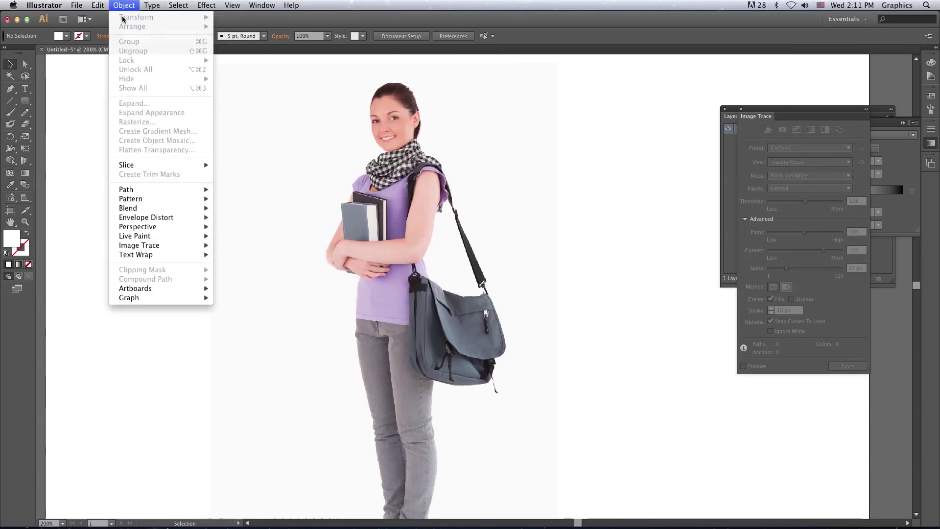
{"action": "left_click", "coordinate": [459, 204]}
{"action": "left_click", "coordinate": [124, 5]}
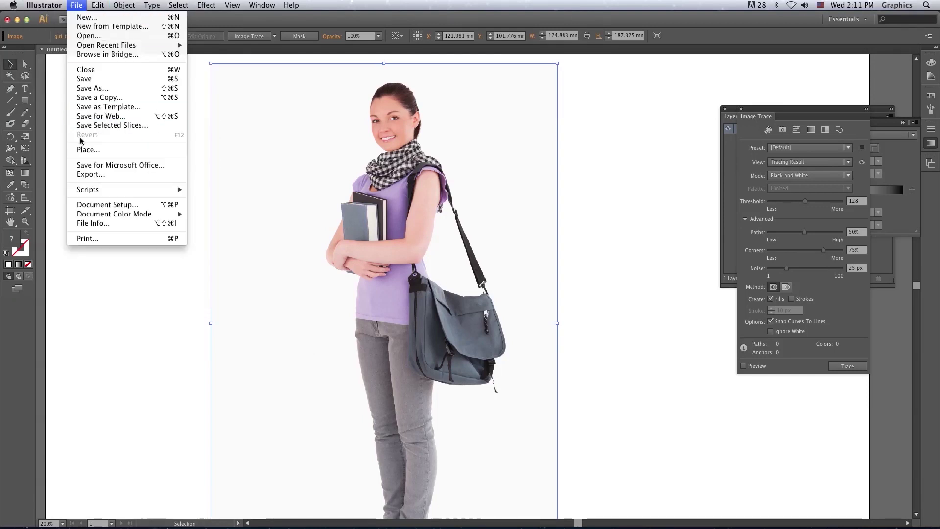
{"action": "left_click", "coordinate": [118, 150]}
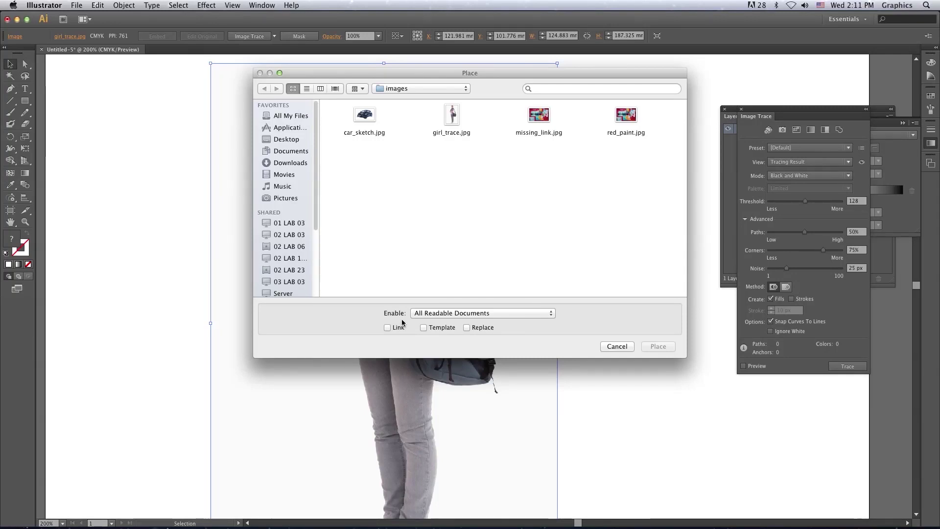
{"action": "key", "text": "Escape"}
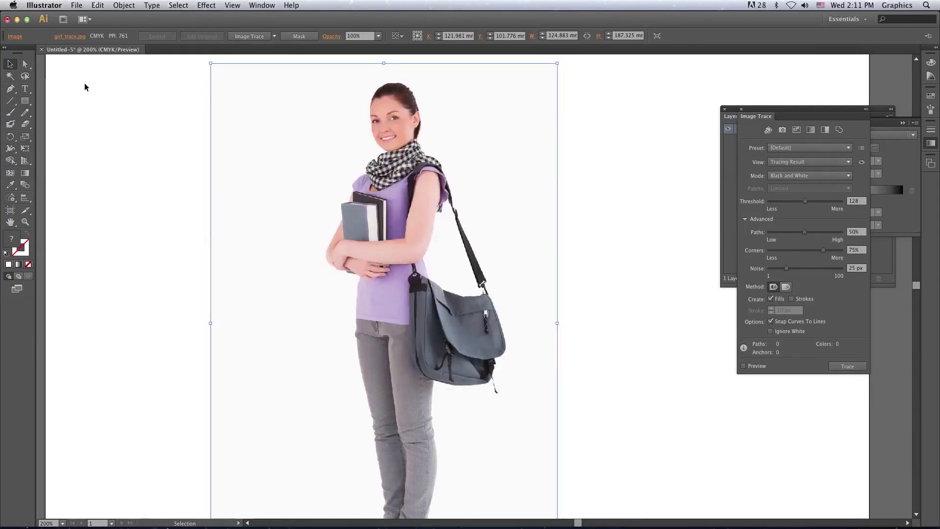
{"action": "left_click", "coordinate": [123, 6]}
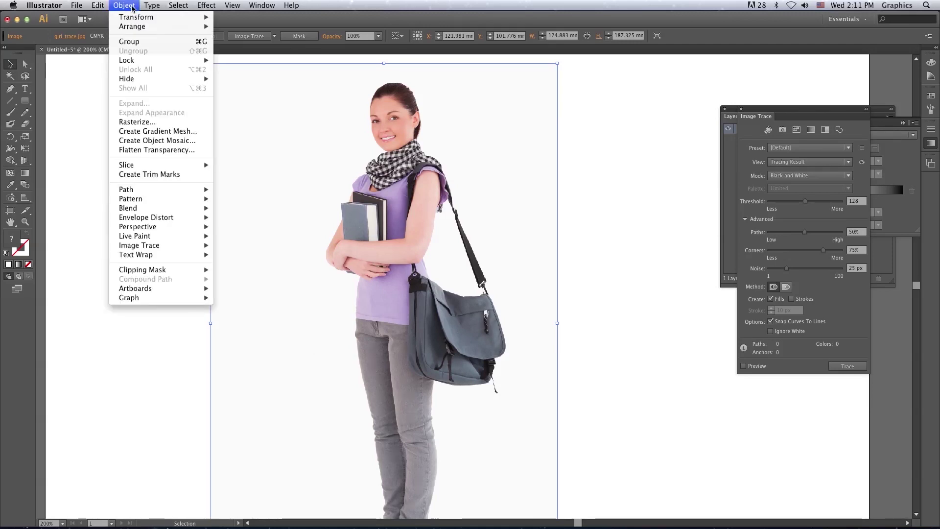
{"action": "left_click", "coordinate": [151, 141]}
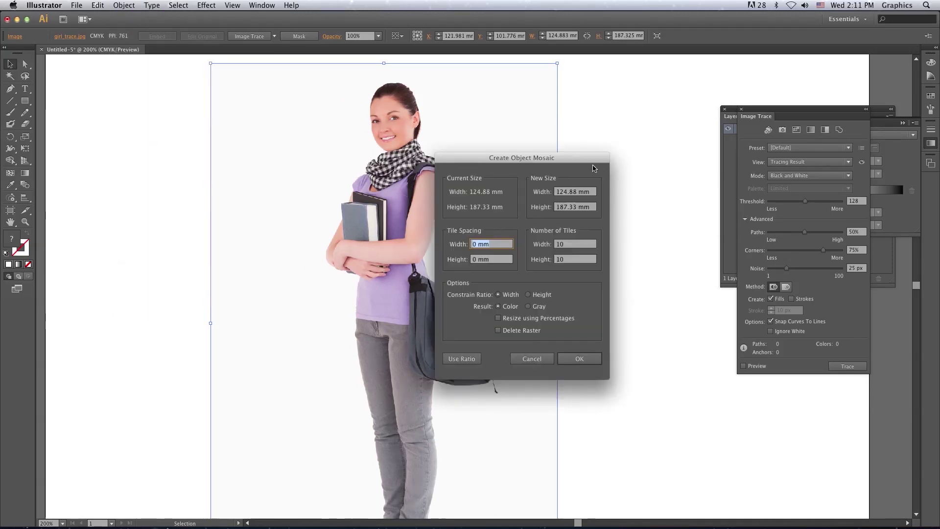
{"action": "left_click_drag", "start_coordinate": [550, 157], "coordinate": [639, 144]}
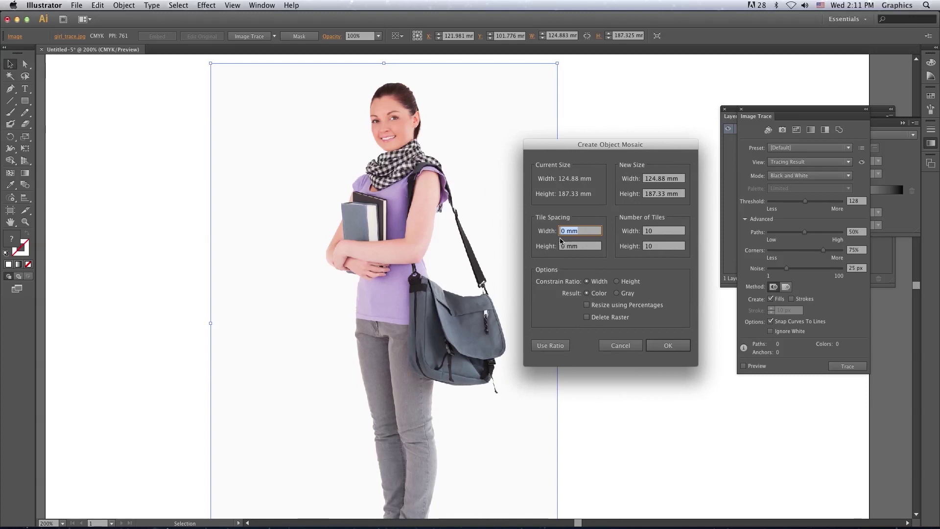
{"action": "left_click", "coordinate": [655, 236]}
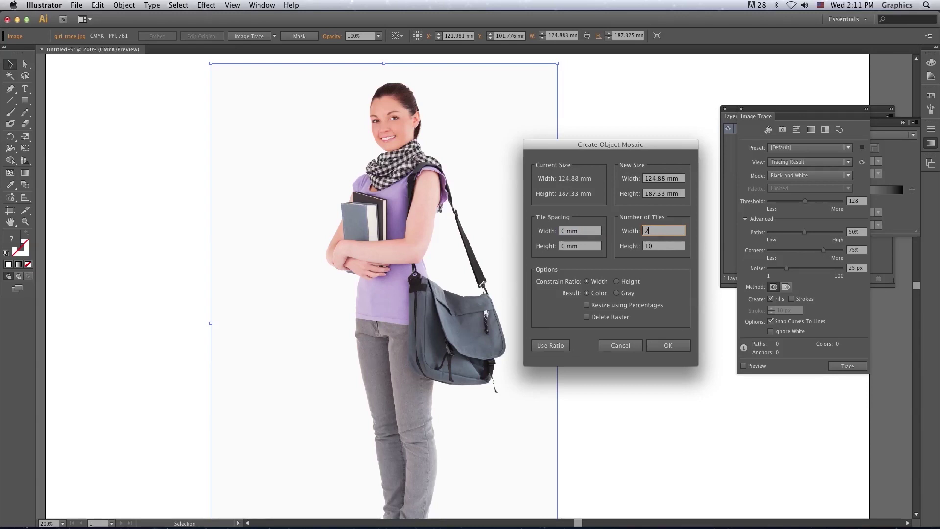
{"action": "type", "text": "20"}
{"action": "left_click", "coordinate": [646, 246]}
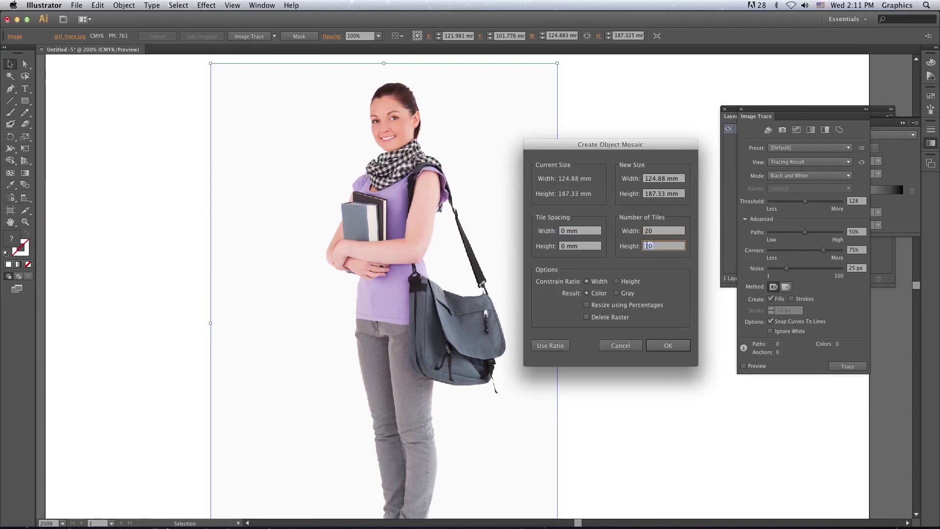
{"action": "type", "text": "20"}
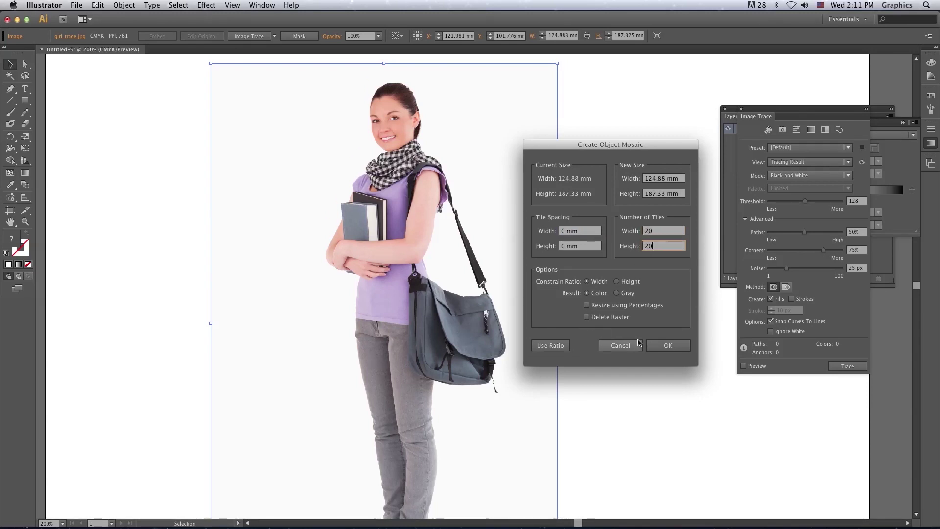
{"action": "left_click", "coordinate": [657, 347]}
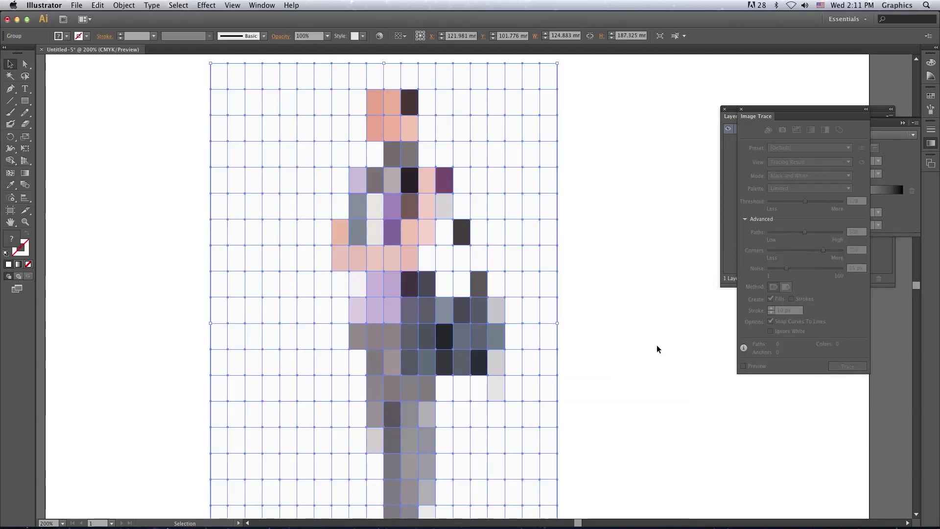
{"action": "key", "text": "ctrl+z"}
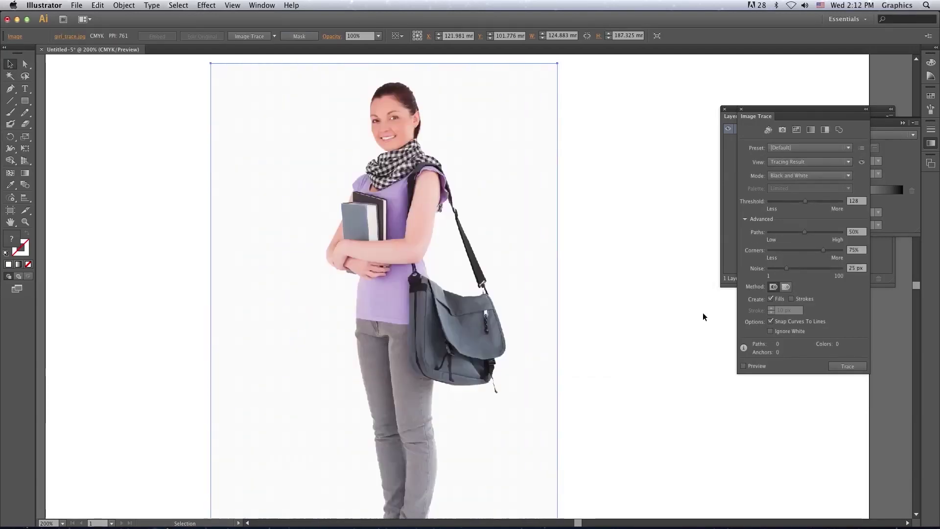
- Convert the girl photo into an Object Mosaic with 75 tiles wide and 75 tiles high
{"action": "left_click", "coordinate": [124, 5]}
{"action": "left_click", "coordinate": [162, 142]}
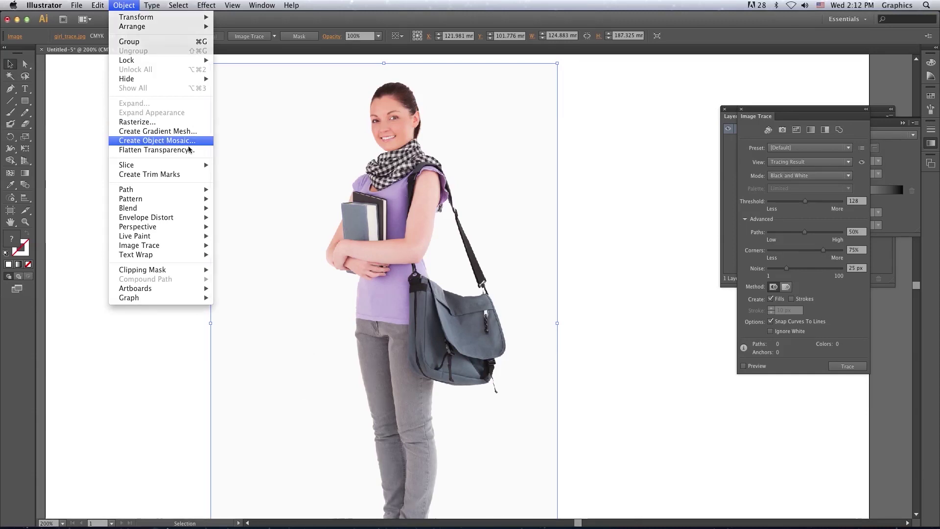
{"action": "double_click", "coordinate": [647, 232]}
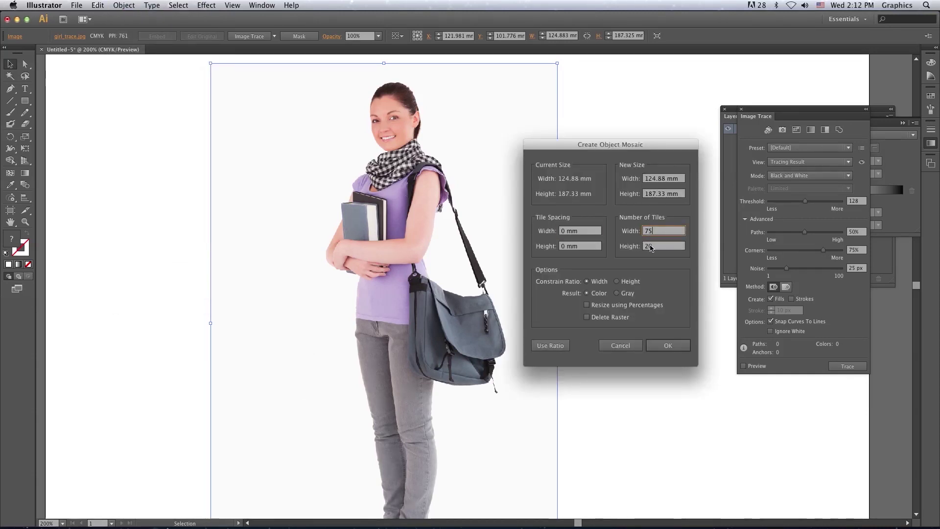
{"action": "type", "text": "75"}
{"action": "double_click", "coordinate": [649, 246]}
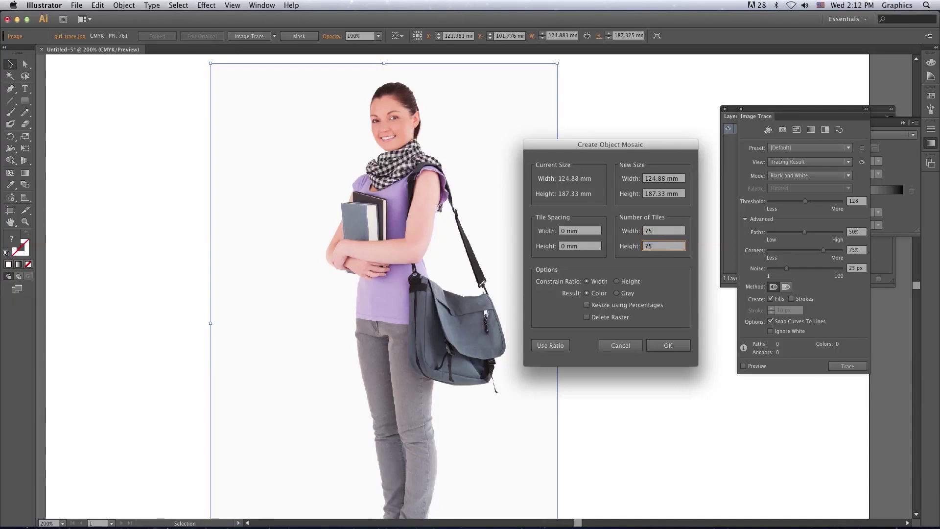
{"action": "left_click", "coordinate": [659, 346]}
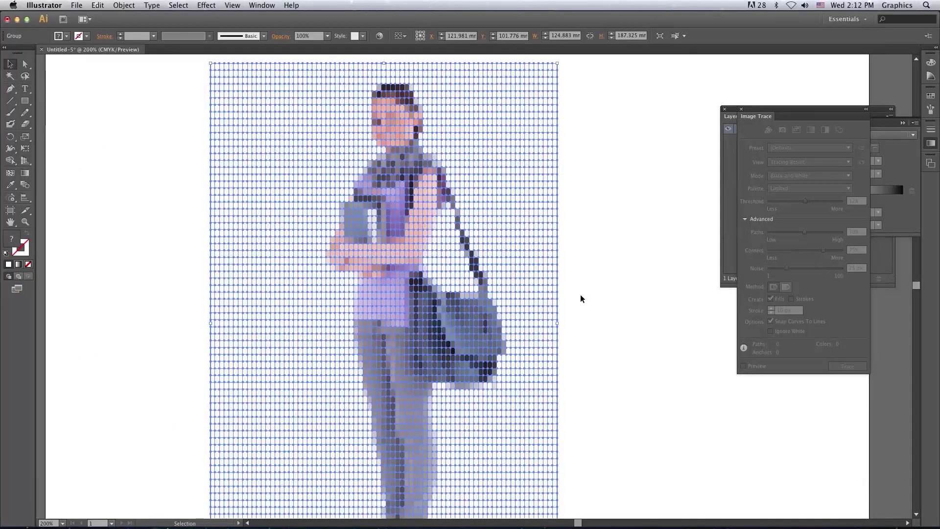
- Drag the mosaic right of the original photo and zoom out to 156%
{"action": "left_click", "coordinate": [463, 274]}
{"action": "left_click_drag", "start_coordinate": [463, 274], "coordinate": [574, 274]}
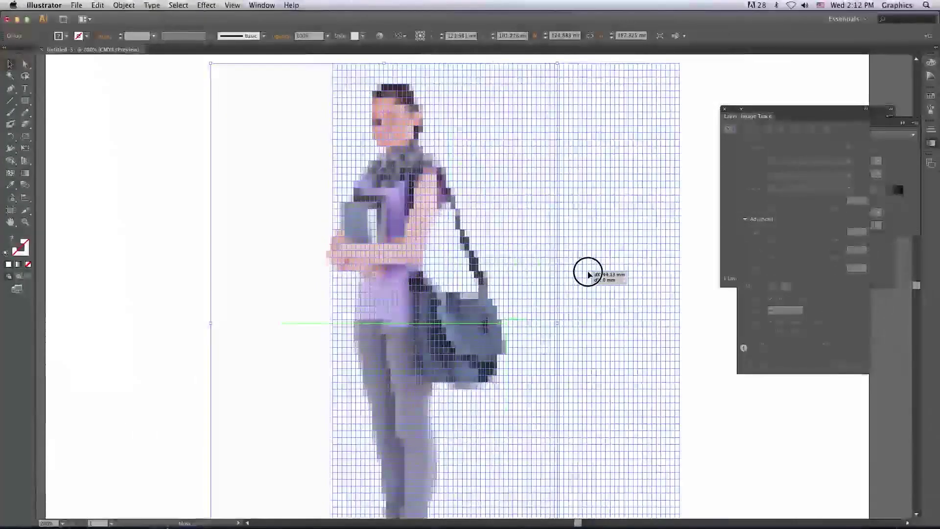
{"action": "left_click_drag", "start_coordinate": [574, 274], "coordinate": [624, 274]}
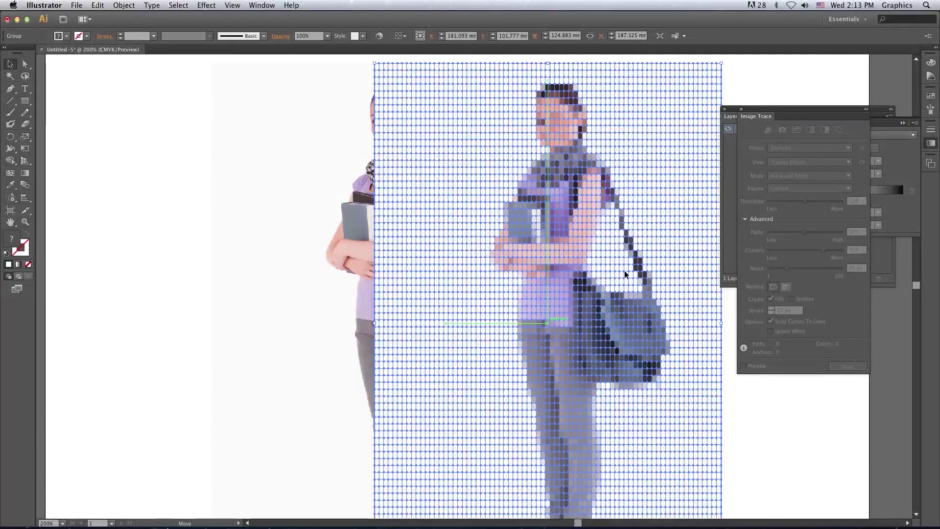
{"action": "scroll", "coordinate": [624, 270], "scroll_direction": "down", "scroll_amount": 2}
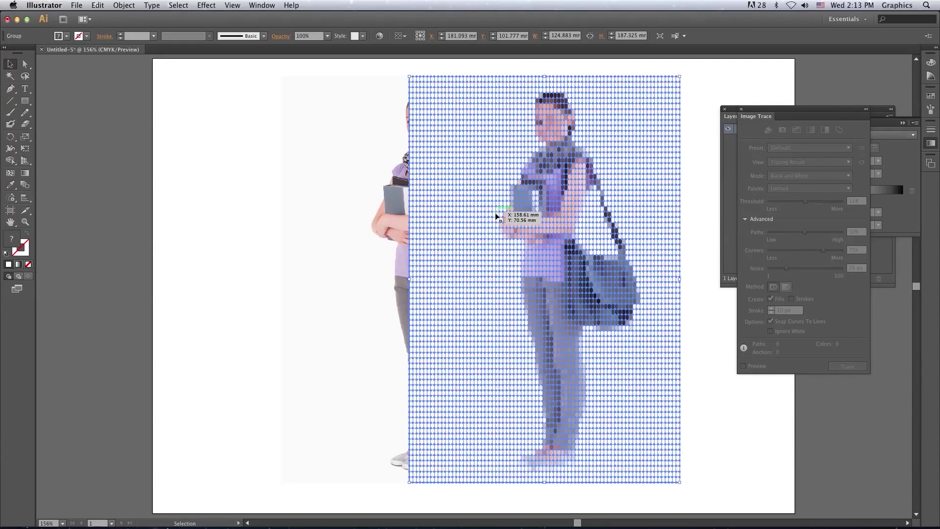
- Move the original photo left and the mosaic right so they sit apart
{"action": "left_click", "coordinate": [706, 321]}
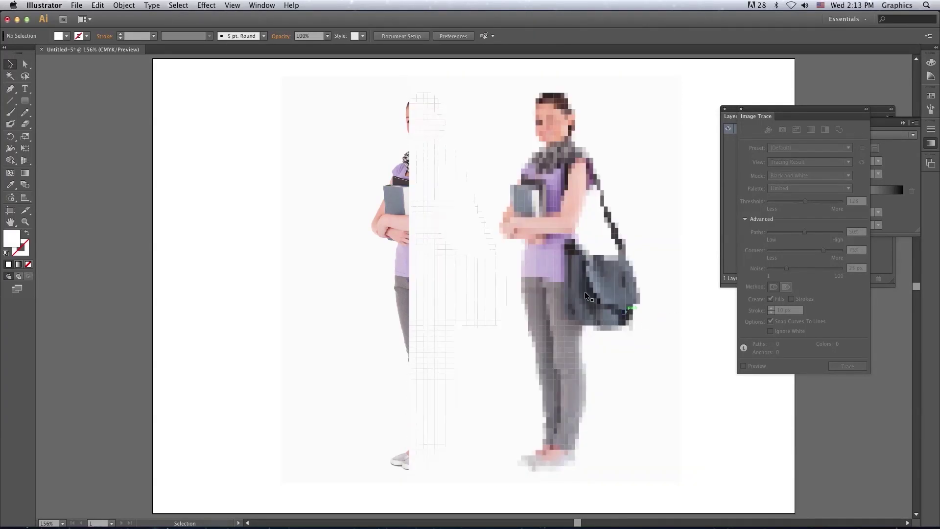
{"action": "left_click_drag", "start_coordinate": [555, 247], "coordinate": [666, 261]}
{"action": "left_click_drag", "start_coordinate": [377, 227], "coordinate": [116, 249]}
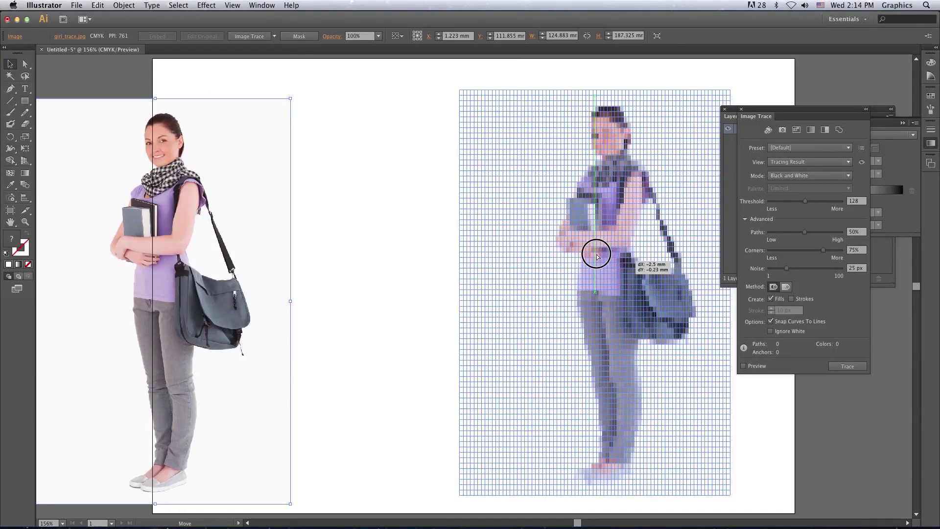
{"action": "left_click_drag", "start_coordinate": [629, 263], "coordinate": [578, 253]}
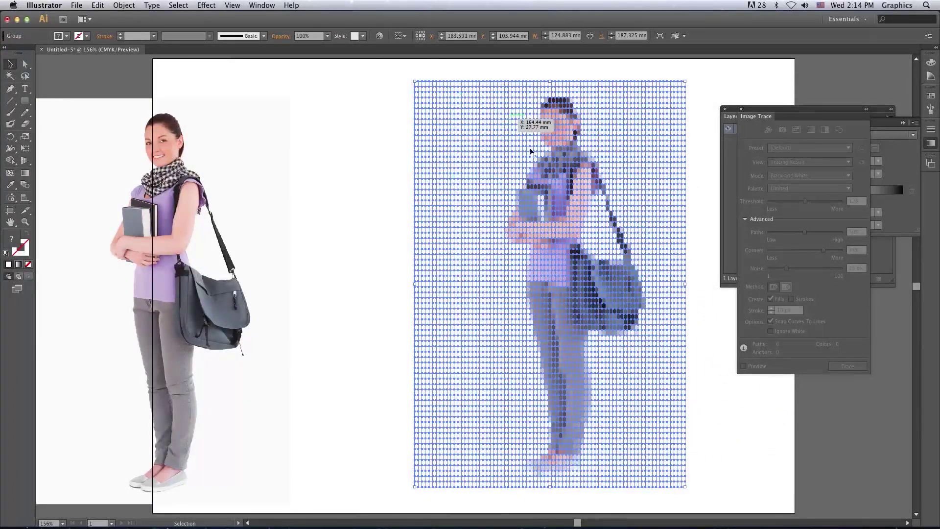
- Drag a single mosaic point with Direct Selection, then undo twice to restore it
{"action": "left_click", "coordinate": [25, 63]}
{"action": "left_click", "coordinate": [490, 146]}
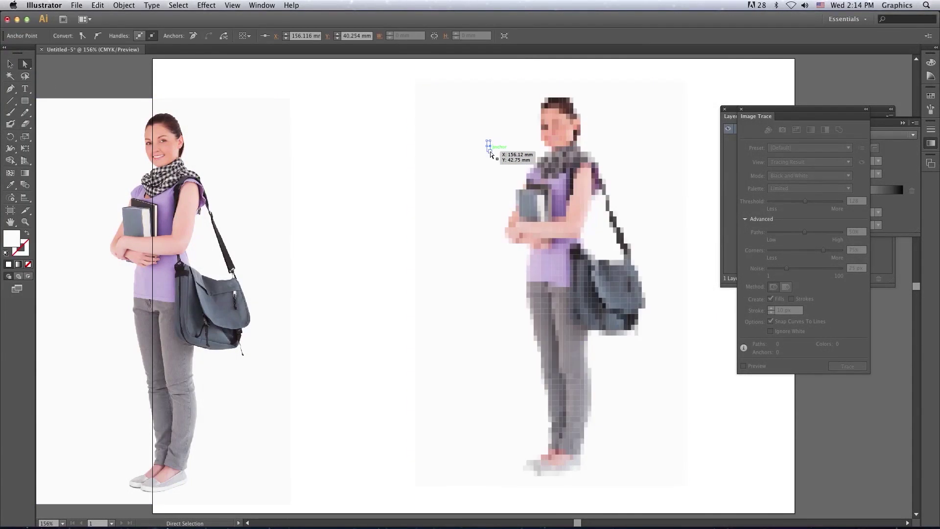
{"action": "mouse_move", "coordinate": [488, 151]}
{"action": "left_mouse_down"}
{"action": "mouse_move", "coordinate": [576, 156]}
{"action": "mouse_move", "coordinate": [406, 160]}
{"action": "left_mouse_up"}
{"action": "key", "text": "ctrl+z"}
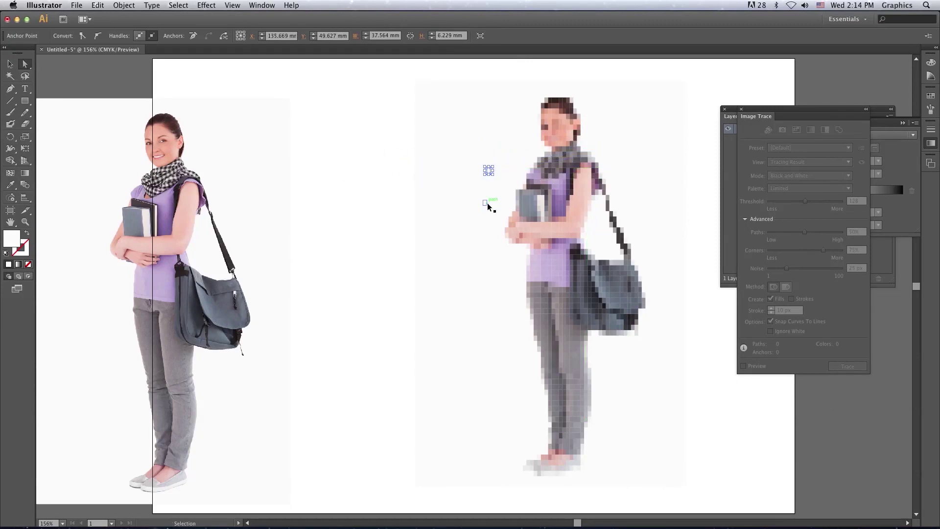
{"action": "key", "text": "ctrl+z"}
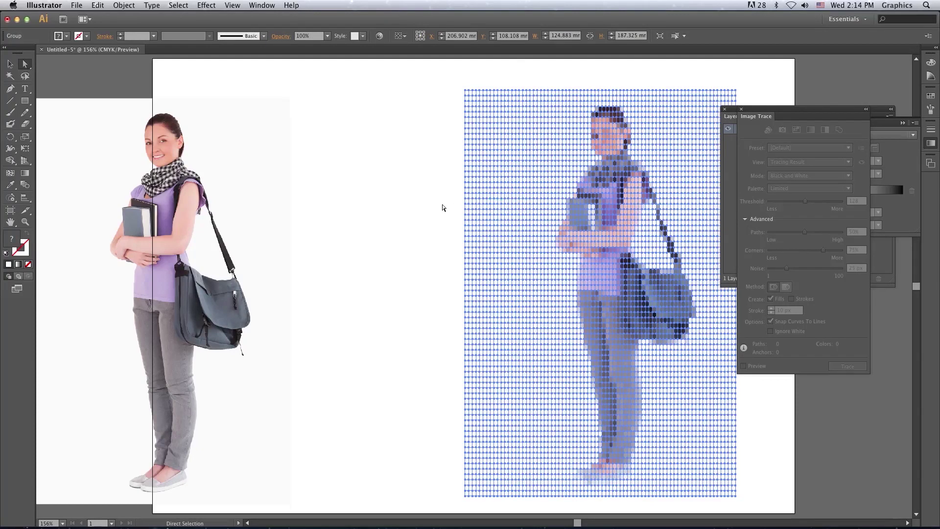
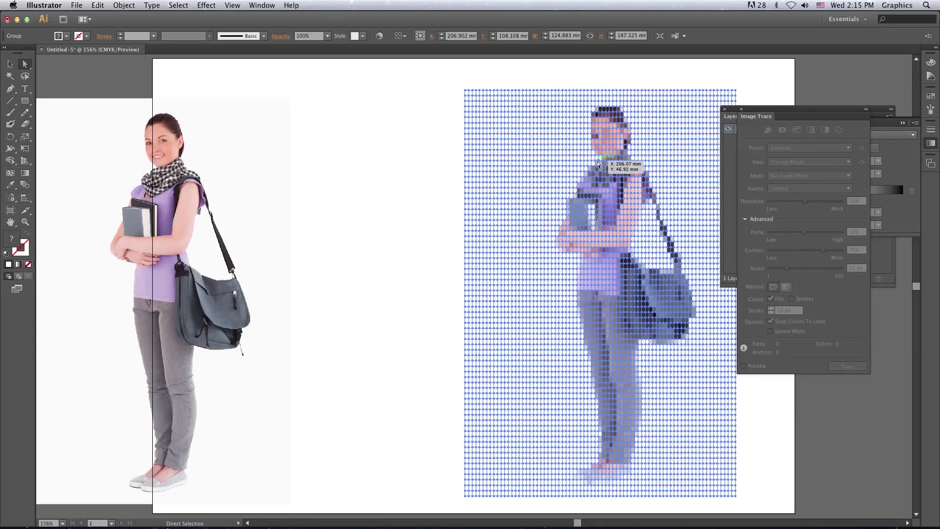
- Move the dotted halftone group left, closer to the original photo
{"action": "key", "text": "v"}
{"action": "left_click_drag", "start_coordinate": [542, 219], "coordinate": [440, 216]}
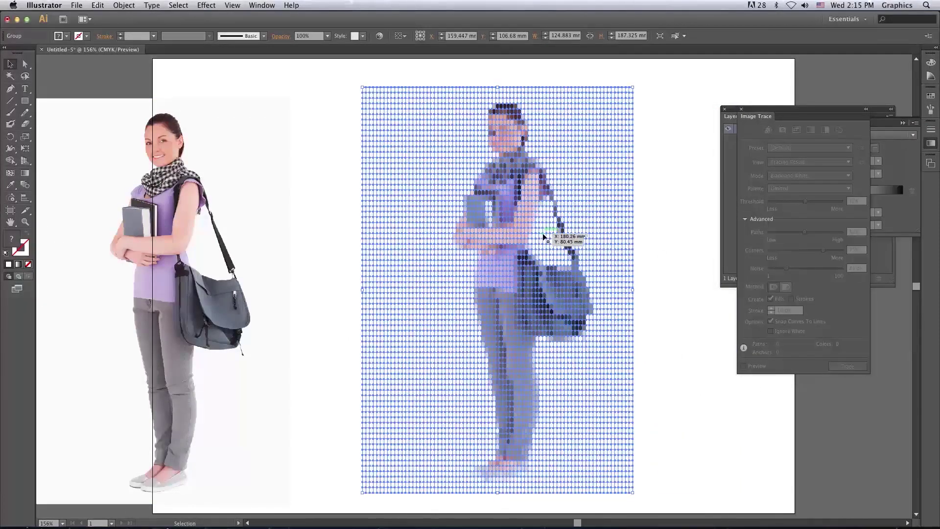
{"action": "left_click", "coordinate": [206, 5]}
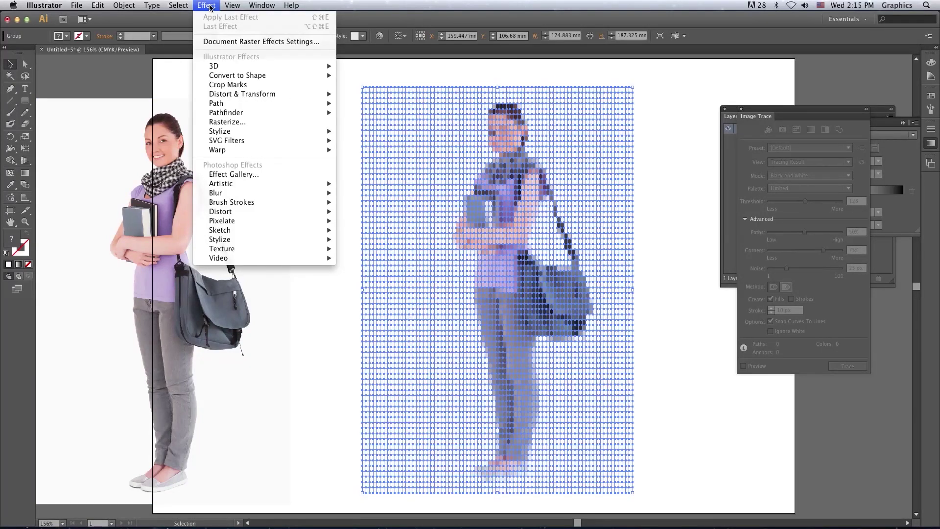
{"action": "mouse_move", "coordinate": [219, 131]}
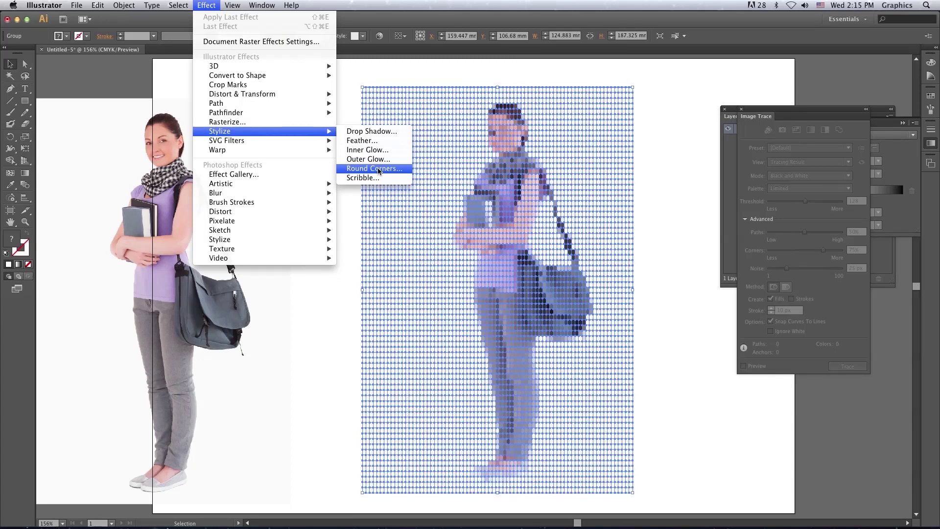
- Apply Round Corners with preview to the figure's squares, then reselect the dotted group
{"action": "left_click", "coordinate": [378, 169]}
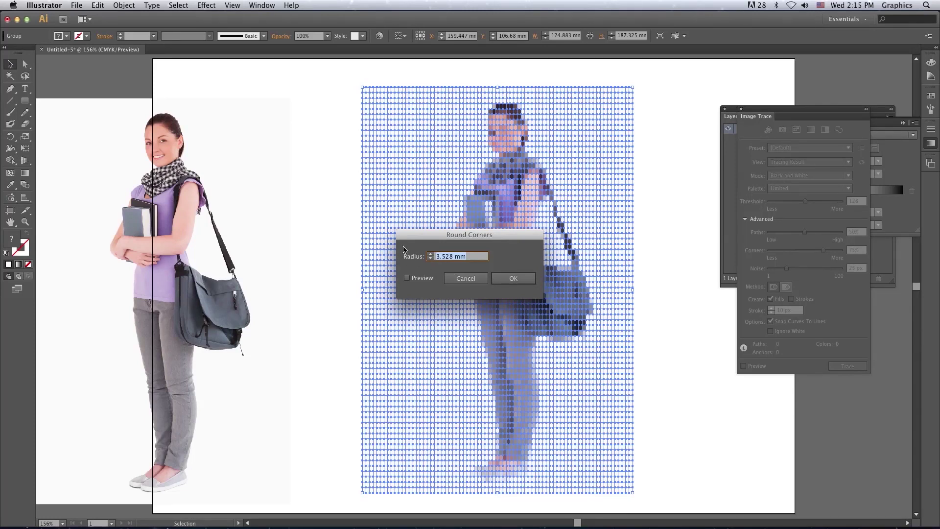
{"action": "left_click", "coordinate": [407, 278]}
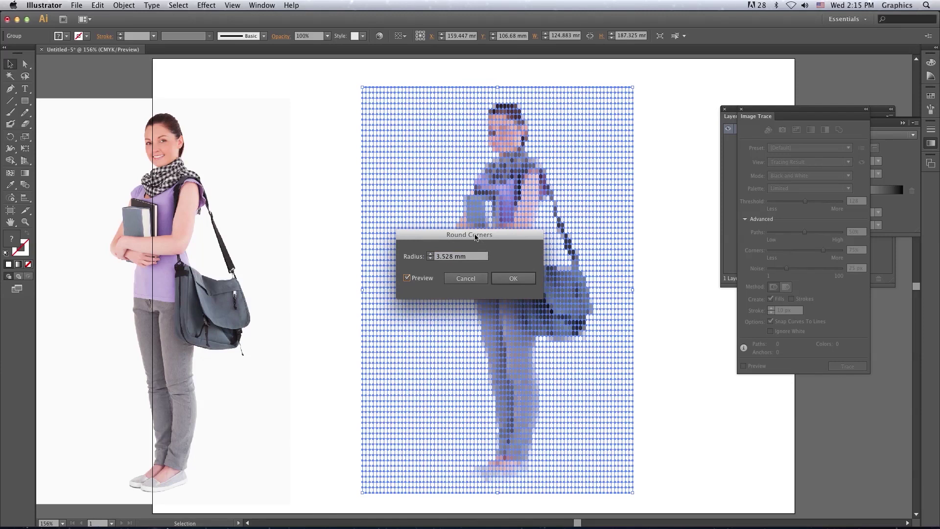
{"action": "mouse_move", "coordinate": [472, 236]}
{"action": "left_mouse_down"}
{"action": "mouse_move", "coordinate": [658, 276]}
{"action": "mouse_move", "coordinate": [630, 265]}
{"action": "left_mouse_up"}
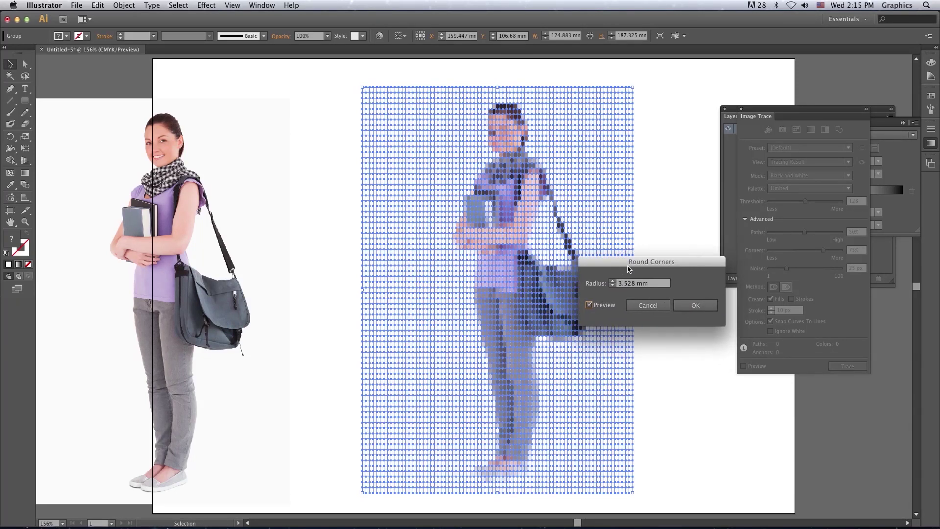
{"action": "left_click", "coordinate": [695, 305]}
{"action": "left_click", "coordinate": [665, 273]}
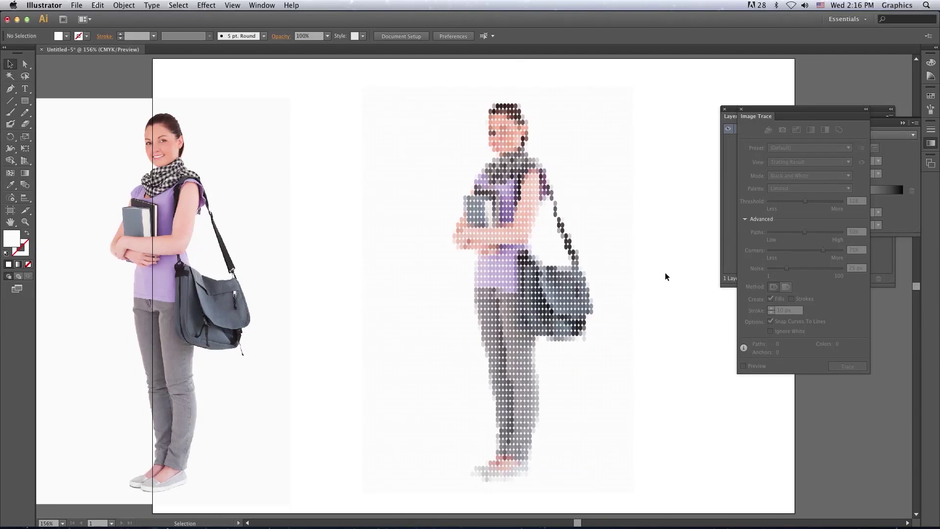
{"action": "left_click", "coordinate": [619, 263]}
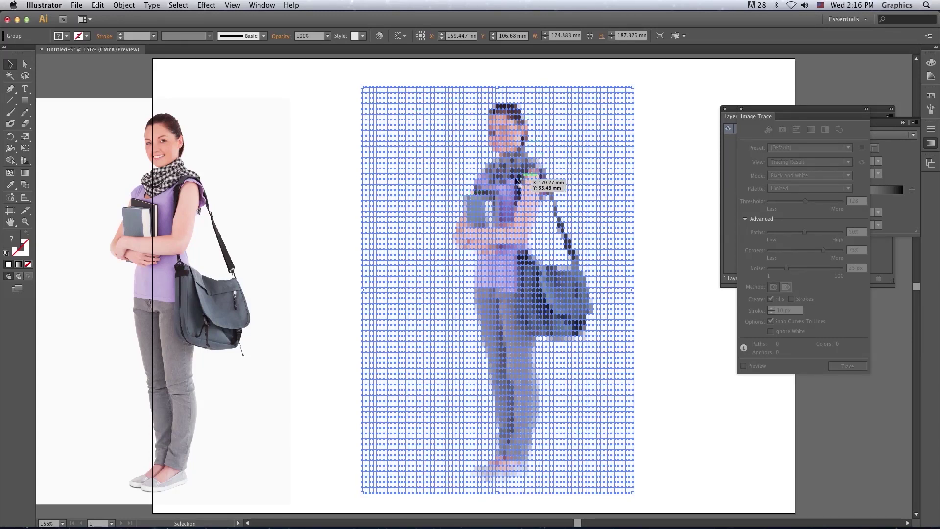
- Ungroup the traced figure into separate squares
{"action": "right_click", "coordinate": [440, 133]}
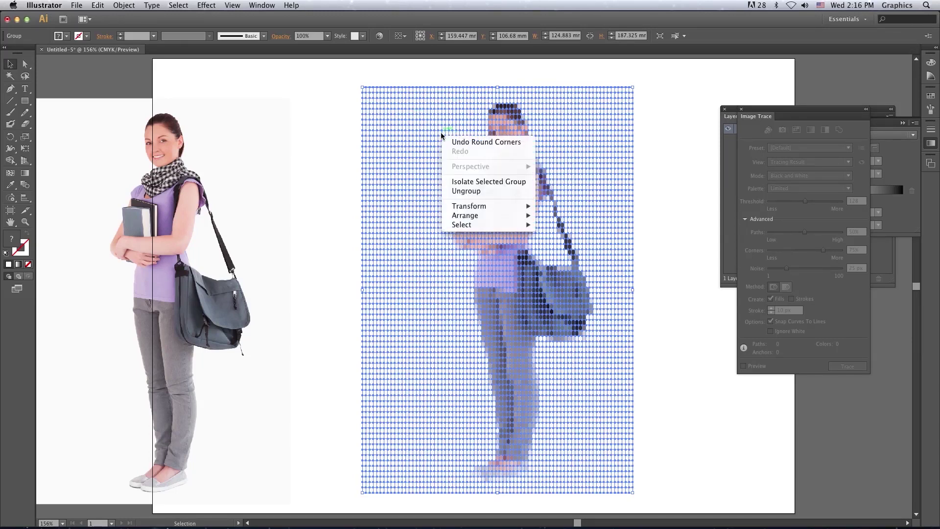
{"action": "left_click", "coordinate": [469, 191]}
{"action": "left_click", "coordinate": [682, 105]}
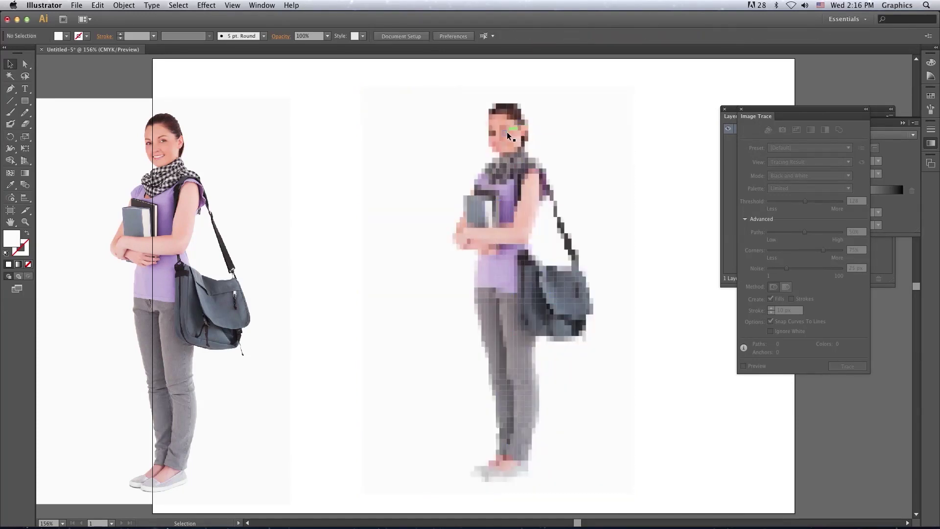
- Recolour one square over the figure's eye red (CC3A17), then reselect the whole dot grid
{"action": "left_click", "coordinate": [505, 133]}
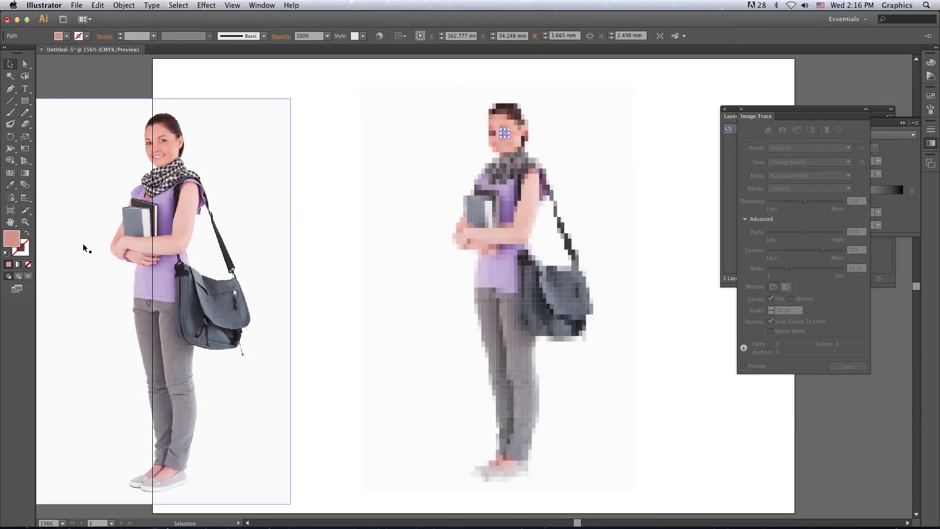
{"action": "double_click", "coordinate": [12, 238]}
{"action": "left_click", "coordinate": [473, 242]}
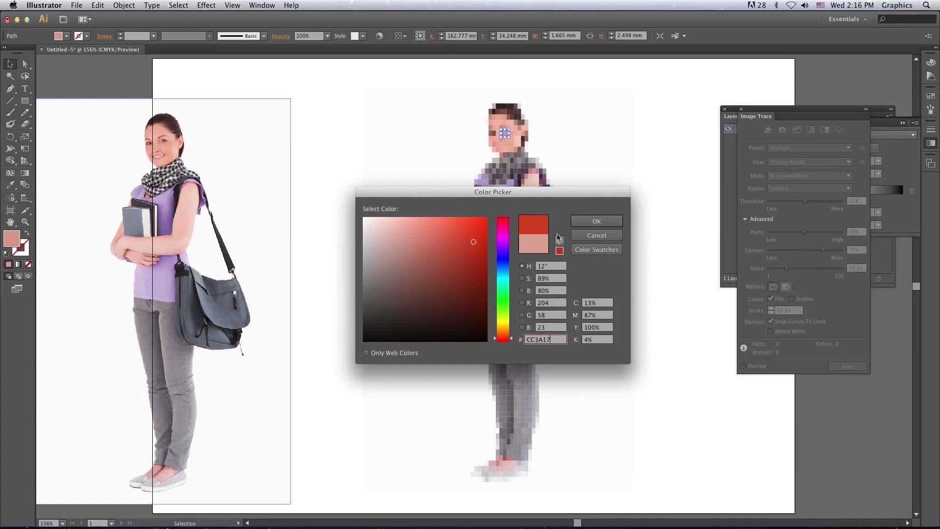
{"action": "left_click", "coordinate": [597, 221]}
{"action": "left_click", "coordinate": [647, 201]}
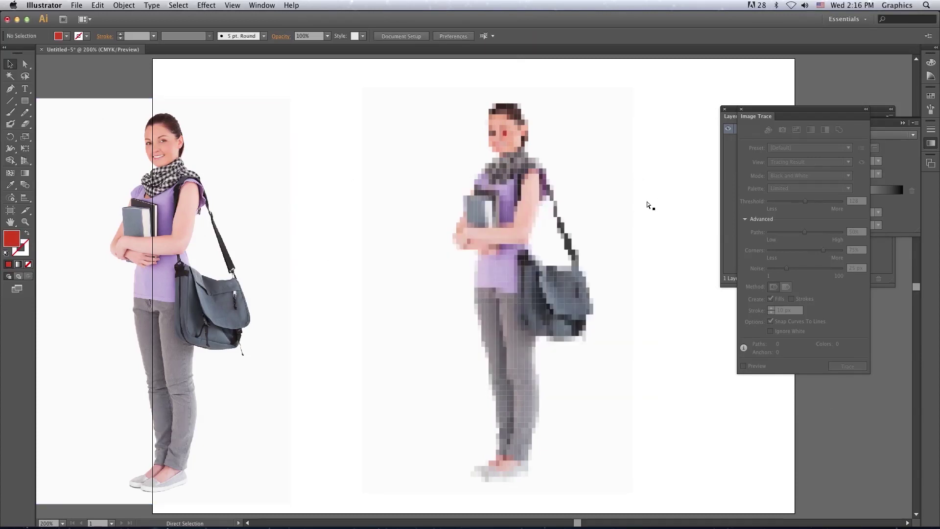
{"action": "key", "text": "super+equal"}
{"action": "key", "text": "super+equal"}
{"action": "key", "text": "super+minus"}
{"action": "key", "text": "super+minus"}
{"action": "left_click_drag", "start_coordinate": [336, 73], "coordinate": [668, 495]}
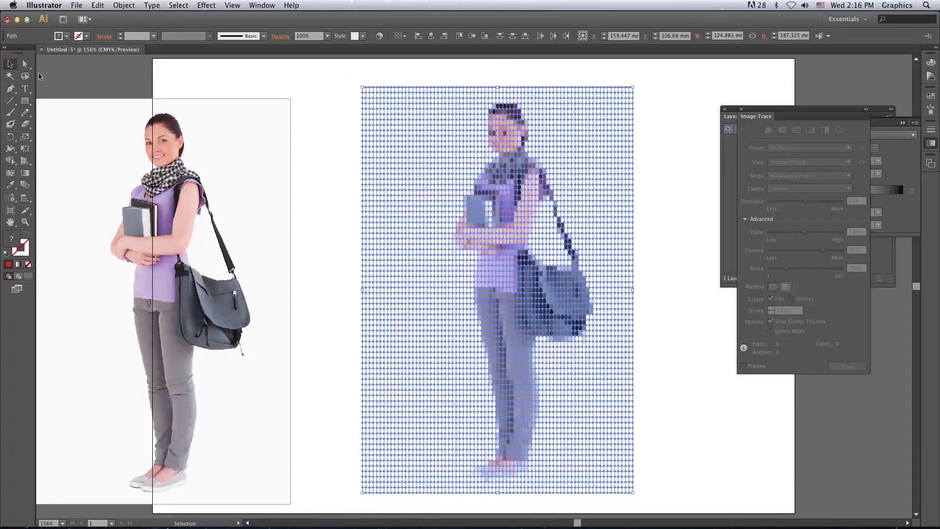
- Apply Round Corners with a radius of 10 to the selected squares
{"action": "left_click", "coordinate": [211, 5]}
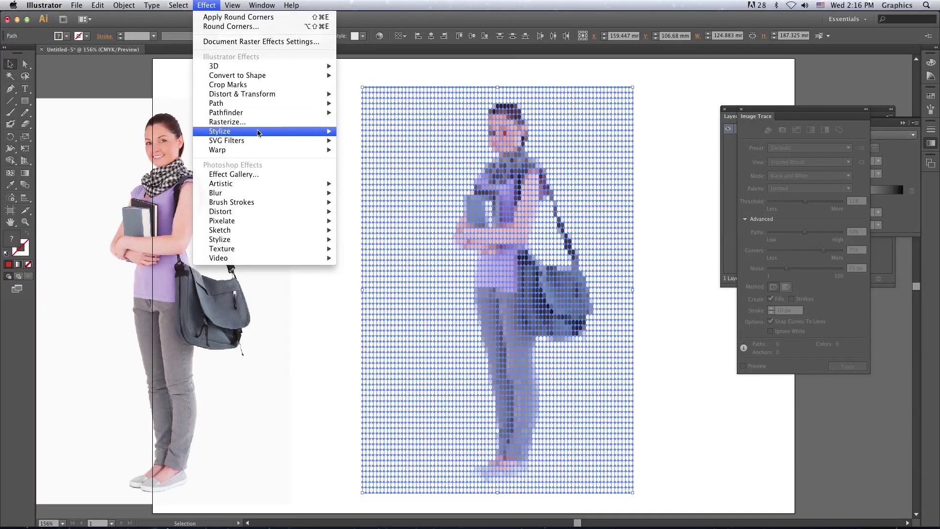
{"action": "mouse_move", "coordinate": [220, 131]}
{"action": "left_click", "coordinate": [376, 168]}
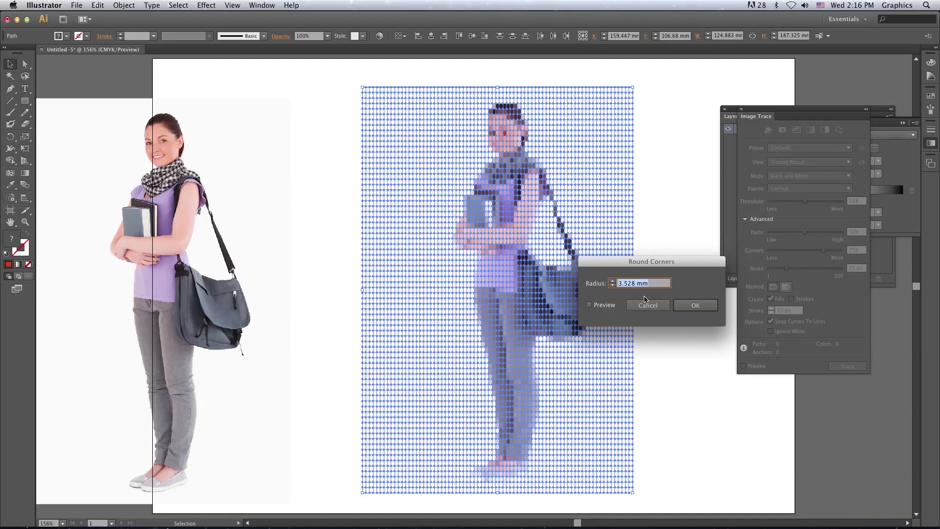
{"action": "type", "text": "10"}
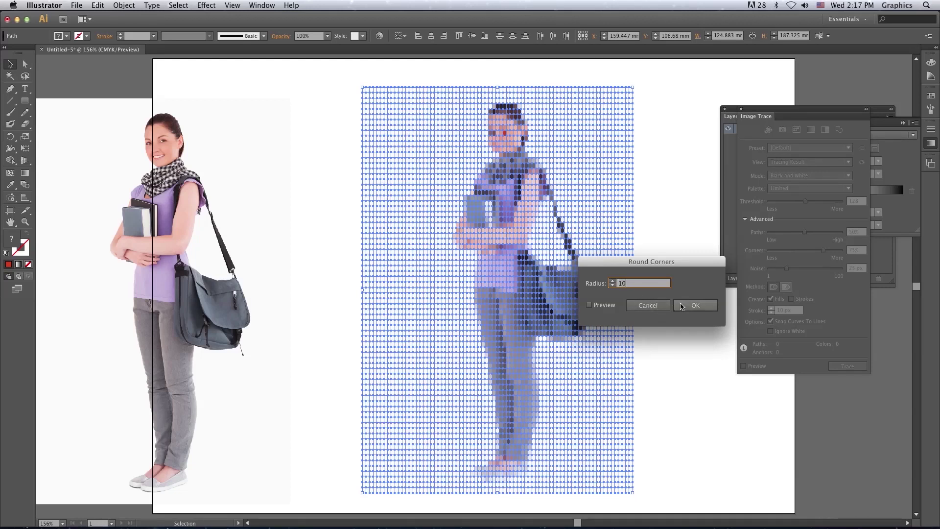
{"action": "left_click", "coordinate": [685, 306]}
- Zoom in to inspect the rounded dots, then zoom back out to the whole figure
{"action": "left_click", "coordinate": [684, 307]}
{"action": "key", "text": "super+equal"}
{"action": "key", "text": "super+equal"}
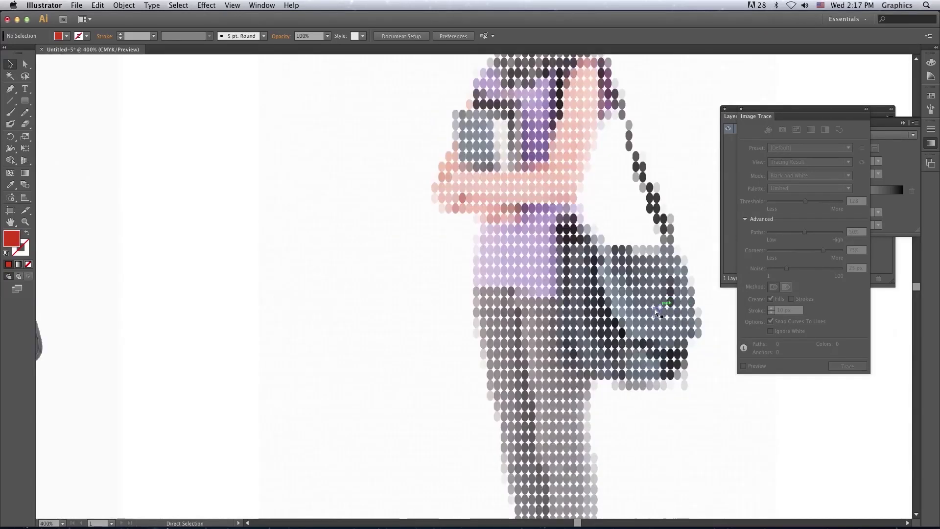
{"action": "key", "text": "super+equal"}
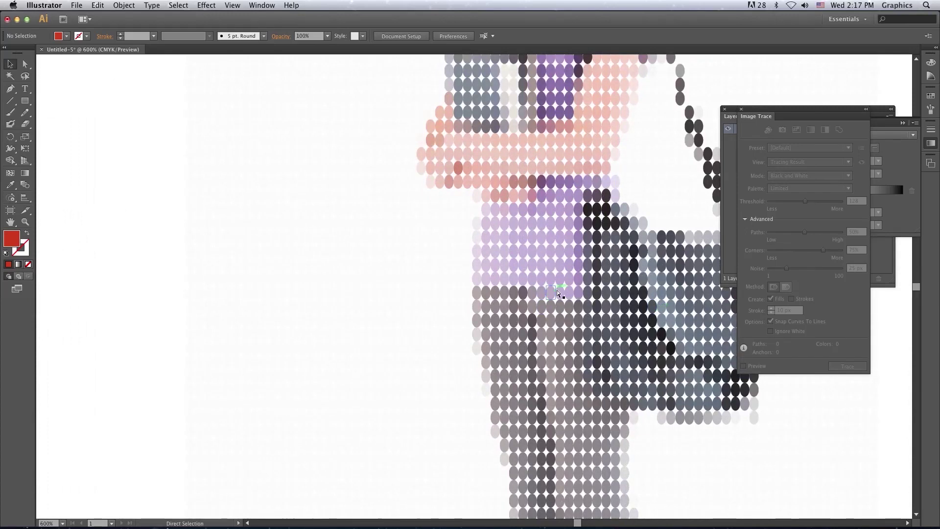
{"action": "scroll", "coordinate": [557, 290], "scroll_direction": "up", "scroll_amount": 2}
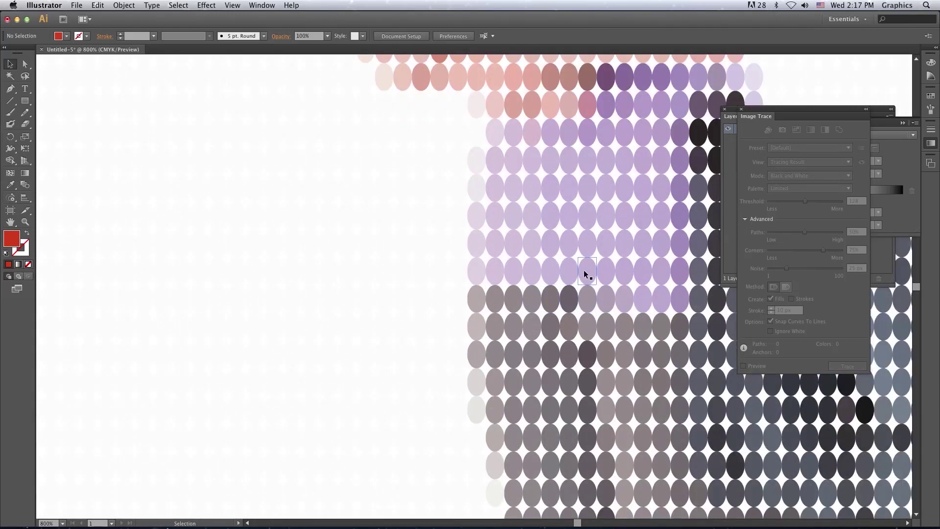
{"action": "key", "text": "a"}
{"action": "key", "text": "super+minus"}
{"action": "key", "text": "super+minus"}
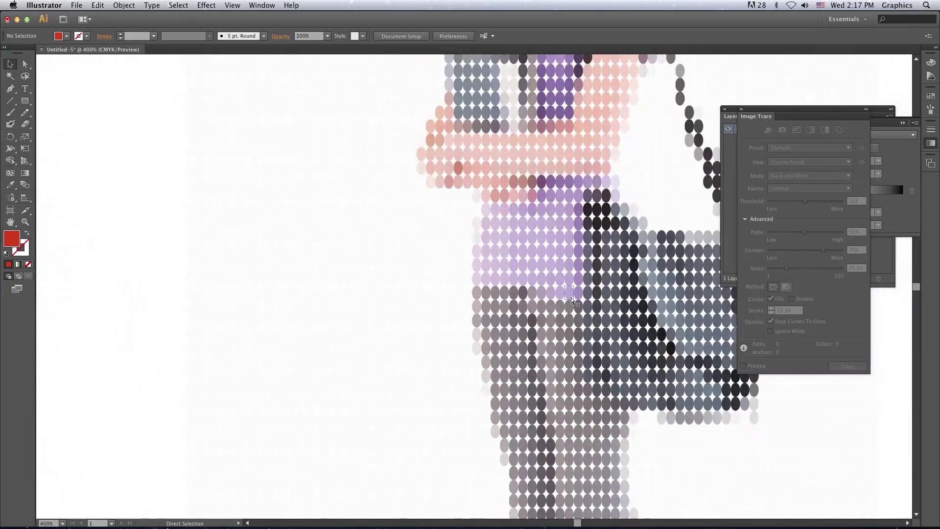
{"action": "key", "text": "super+minus"}
{"action": "key", "text": "super+minus"}
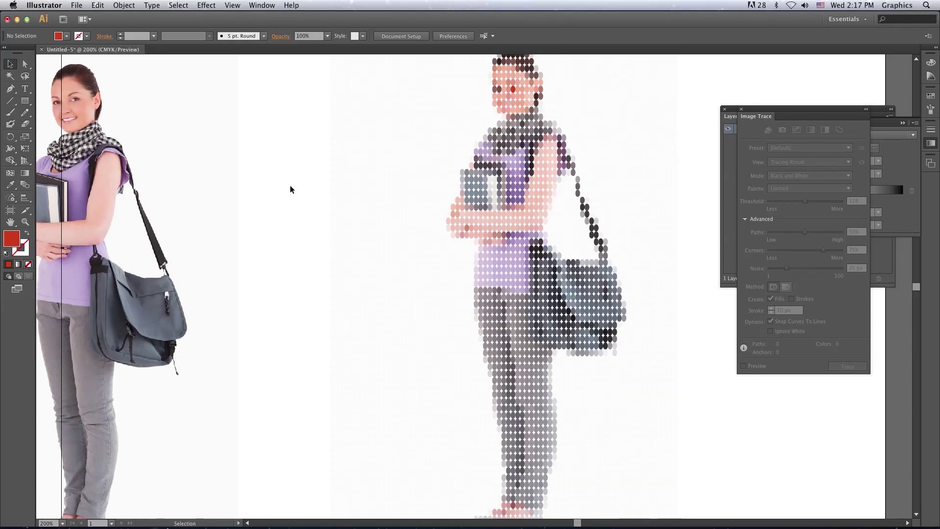
- Select and remove blocks of faint background dots around the figure, then zoom out
{"action": "left_click_drag", "start_coordinate": [329, 168], "coordinate": [469, 266]}
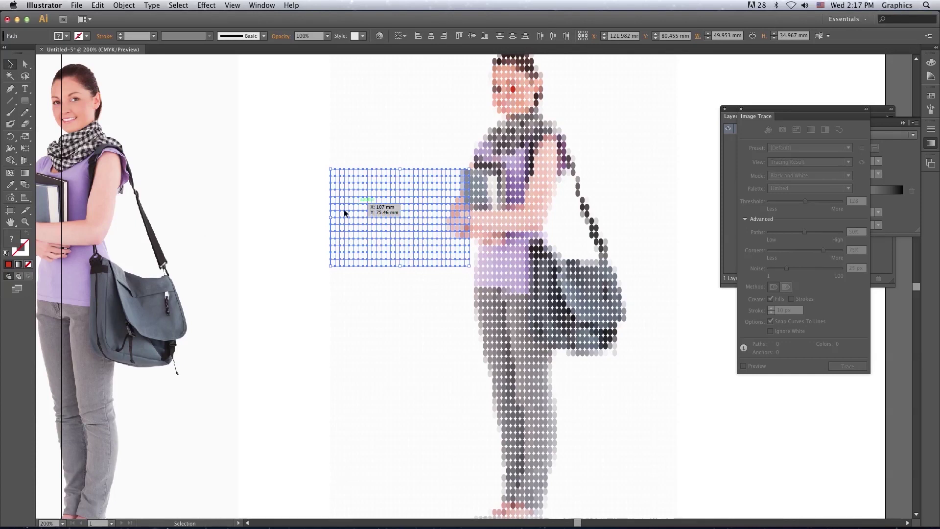
{"action": "key", "text": "ctrl+z"}
{"action": "left_click_drag", "start_coordinate": [330, 245], "coordinate": [448, 382]}
{"action": "key", "text": "ctrl+z"}
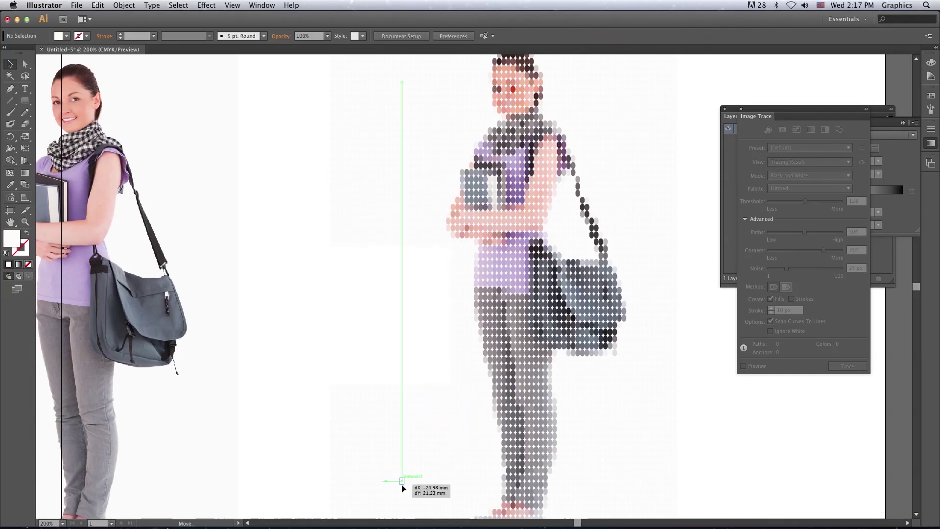
{"action": "mouse_move", "coordinate": [407, 477]}
{"action": "left_mouse_down"}
{"action": "mouse_move", "coordinate": [402, 485]}
{"action": "mouse_move", "coordinate": [404, 470]}
{"action": "left_mouse_up"}
{"action": "scroll", "coordinate": [321, 429], "scroll_direction": "down", "scroll_amount": 2}
{"action": "left_click_drag", "start_coordinate": [409, 428], "coordinate": [440, 460]}
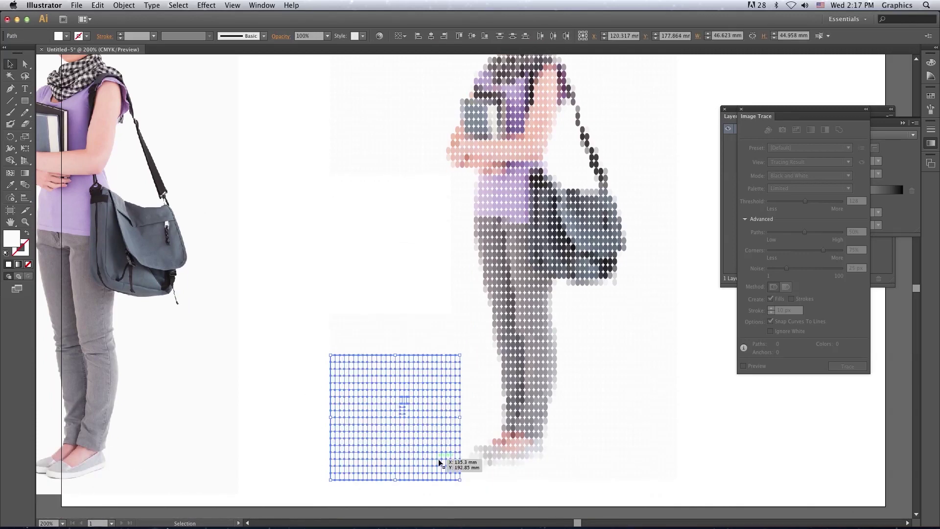
{"action": "key", "text": "Delete"}
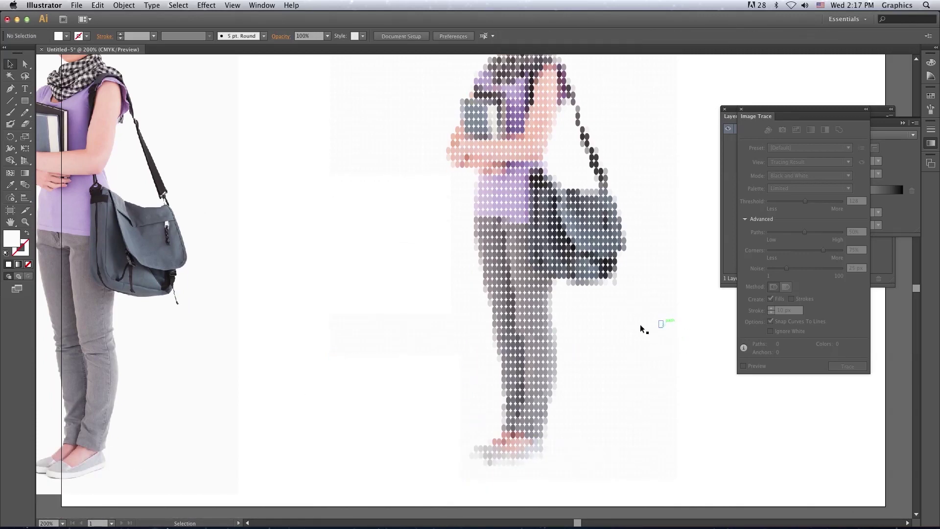
{"action": "left_click_drag", "start_coordinate": [694, 328], "coordinate": [600, 400]}
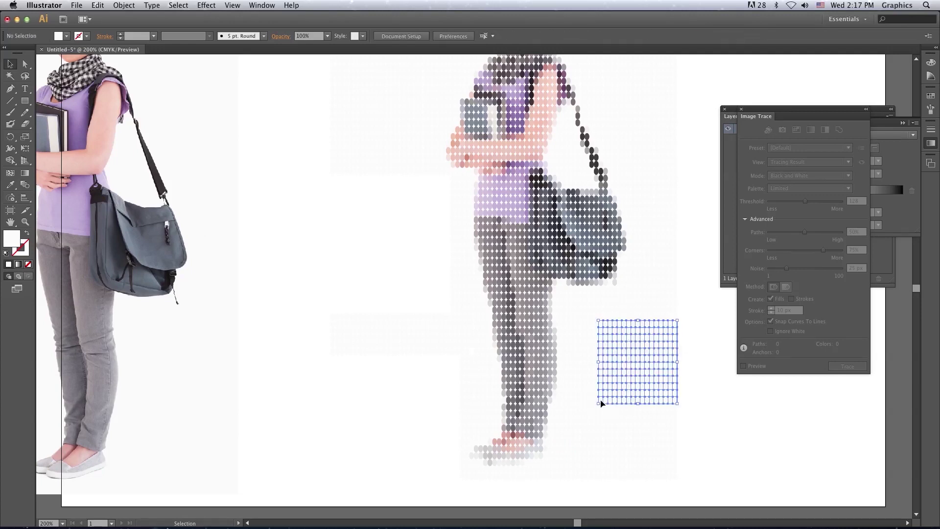
{"action": "key", "text": "ctrl+z"}
{"action": "key", "text": "ctrl+minus"}
{"action": "key", "text": "ctrl+minus"}
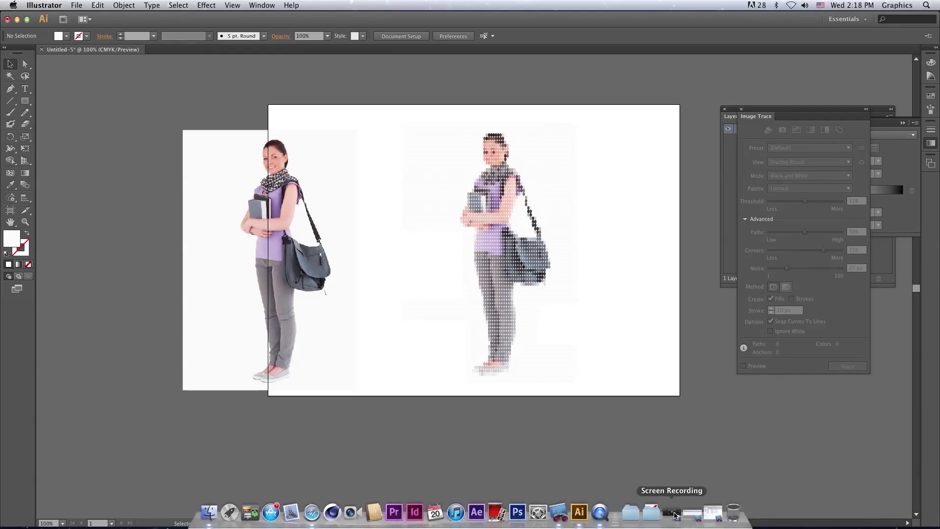
- Stop the active screen-sharing task in Remote Desktop and minimise its window
{"action": "left_click", "coordinate": [678, 518]}
{"action": "left_click", "coordinate": [643, 345]}
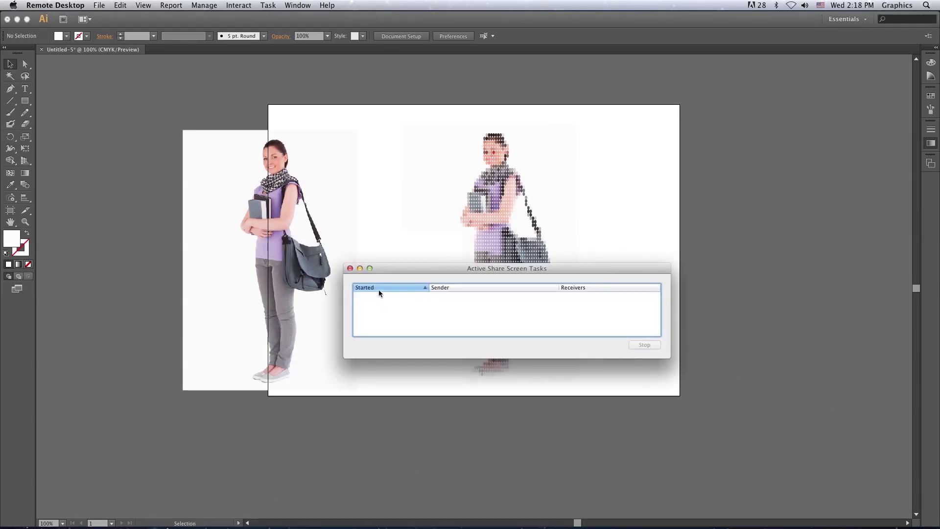
{"action": "left_click", "coordinate": [360, 268]}
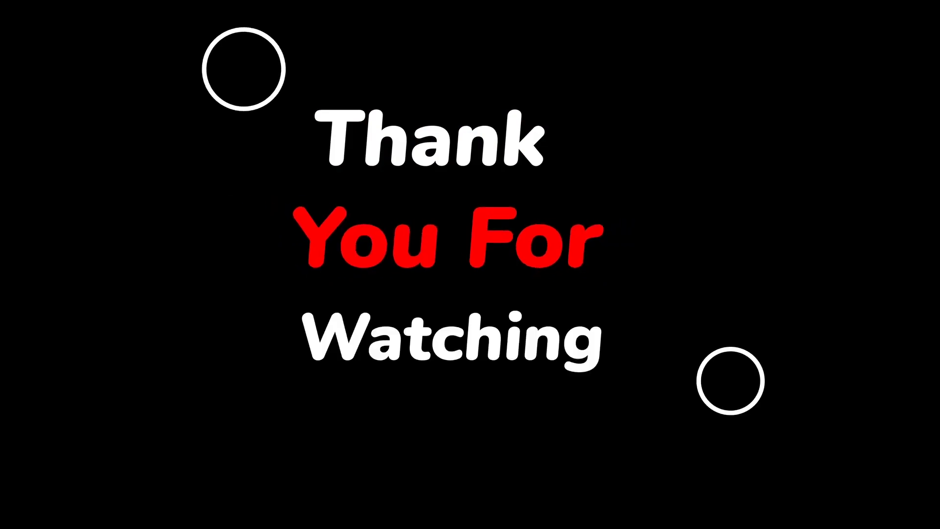